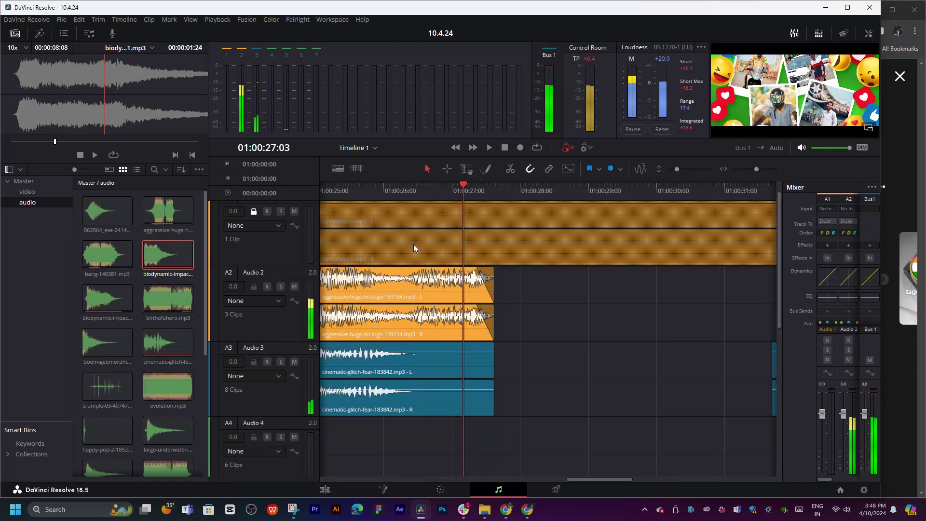
# - Play back the section around 01:00:15 to review the existing hit layering
pyautogui.click(379, 186)
pyautogui.press('space')
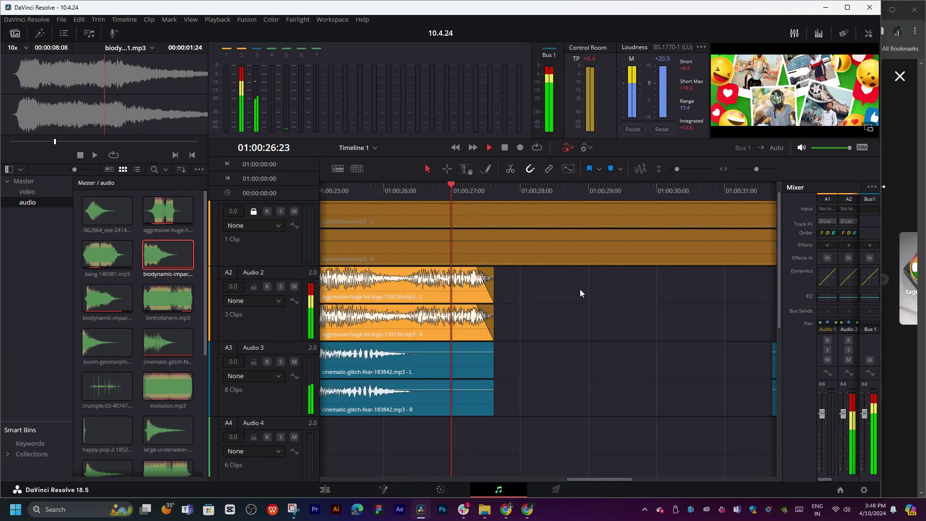
pyautogui.press('space')
pyautogui.hscroll(-4, 664, 320)
pyautogui.hscroll(-6, 430, 300)
pyautogui.hscroll(-4, 375, 289)
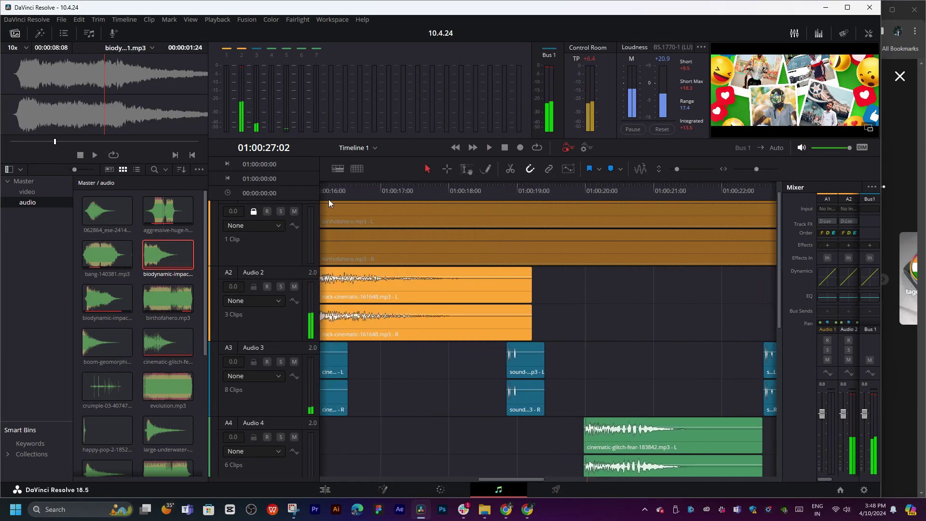
pyautogui.hscroll(-2, 329, 198)
pyautogui.click(352, 220)
pyautogui.press('space')
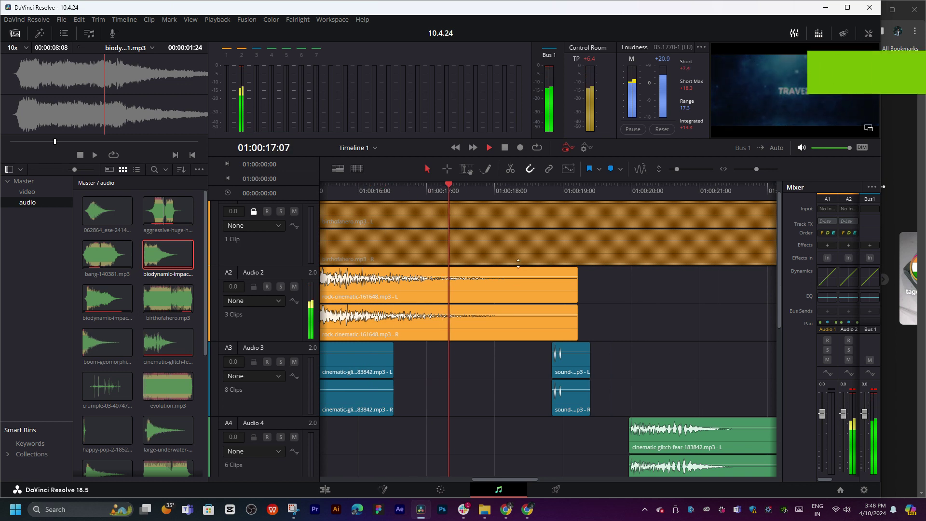
pyautogui.hscroll(-2, 531, 227)
pyautogui.hscroll(4, 627, 212)
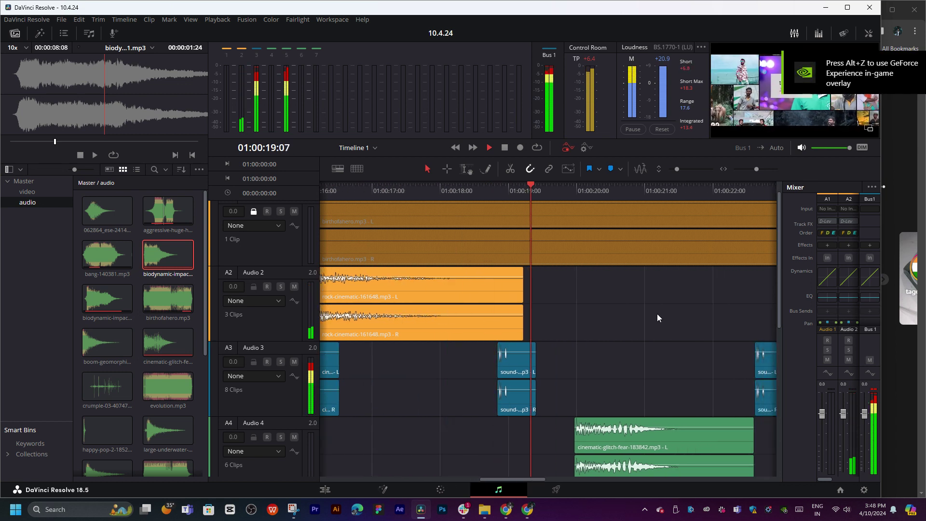
pyautogui.hscroll(2, 616, 264)
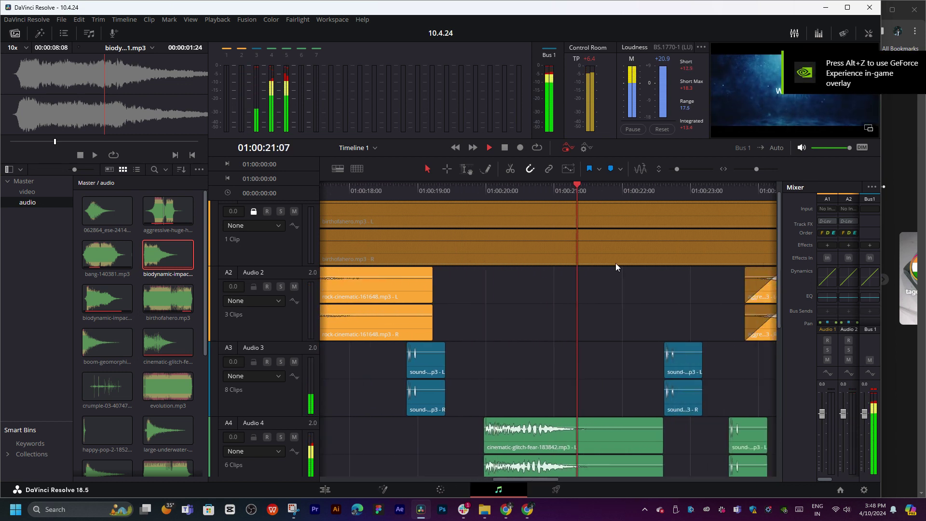
pyautogui.press('space')
pyautogui.scroll(-5, 585, 384)
pyautogui.scroll(3, 555, 348)
# - Delete the cinematic-glitch-fear clip from Audio 4 and replay the section without it
pyautogui.click(559, 355)
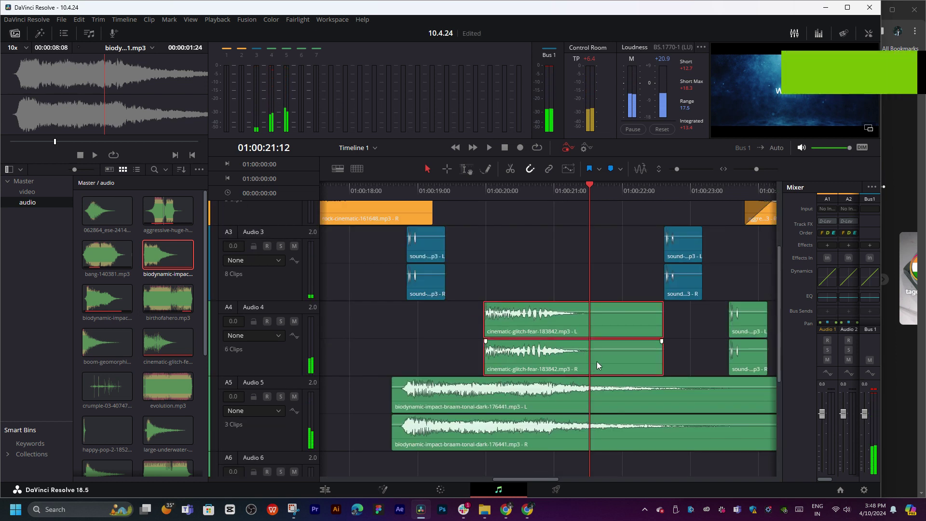
pyautogui.press('Delete')
pyautogui.click(407, 192)
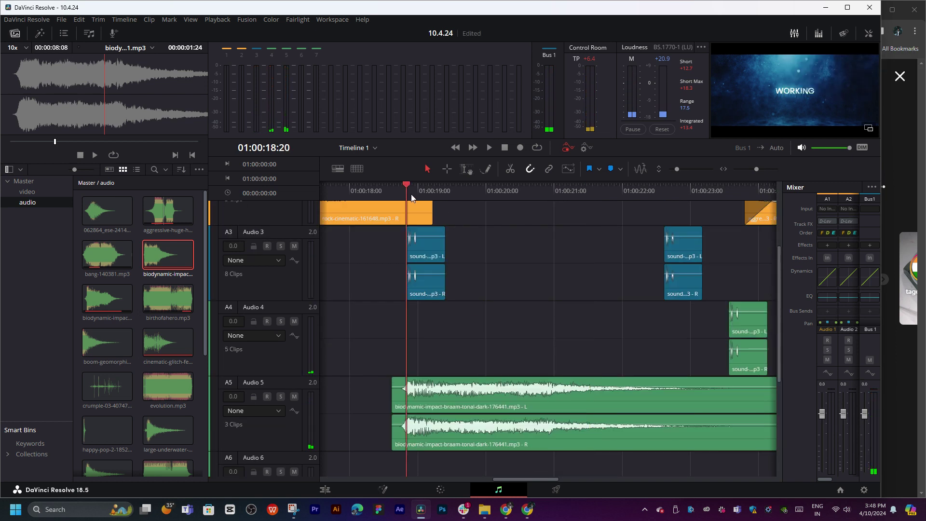
pyautogui.press('space')
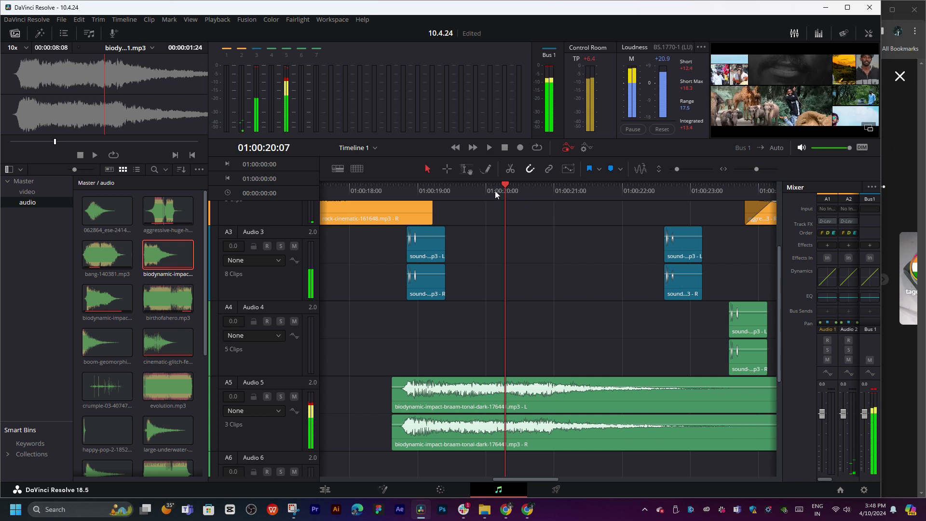
pyautogui.moveTo(483, 190); pyautogui.dragTo(477, 191)
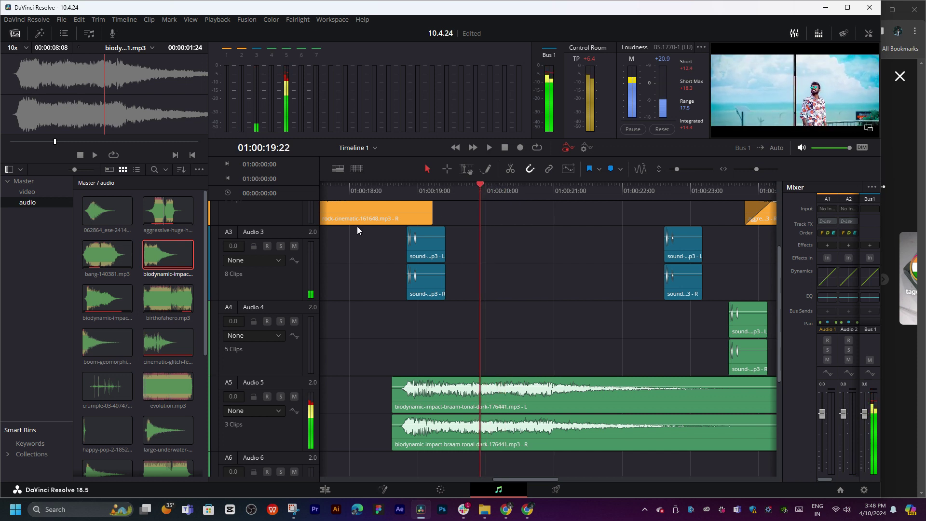
# - Preview aggressive-huge and 062864_ese-24142.mp3, then place 062864 on Audio 4 near 01:00:19
pyautogui.click(168, 211)
pyautogui.press('space')
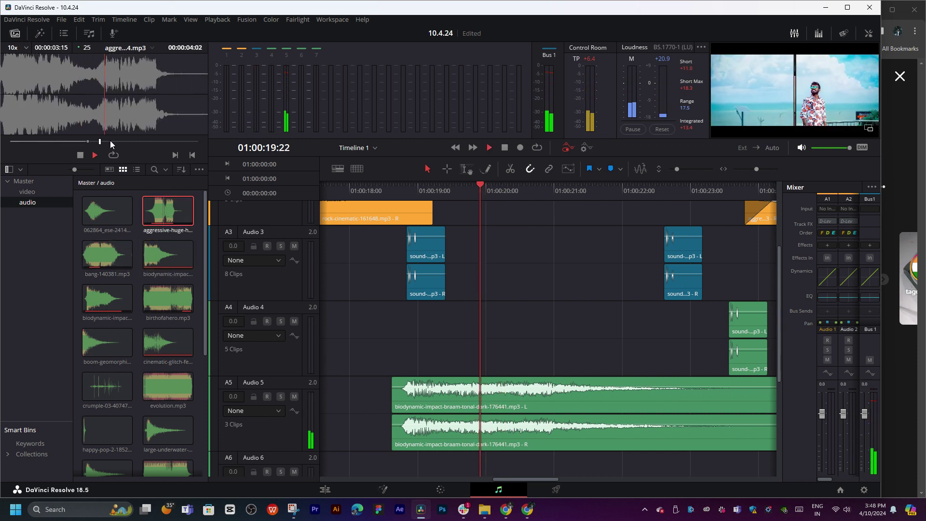
pyautogui.click(97, 218)
pyautogui.moveTo(11, 141); pyautogui.dragTo(65, 142)
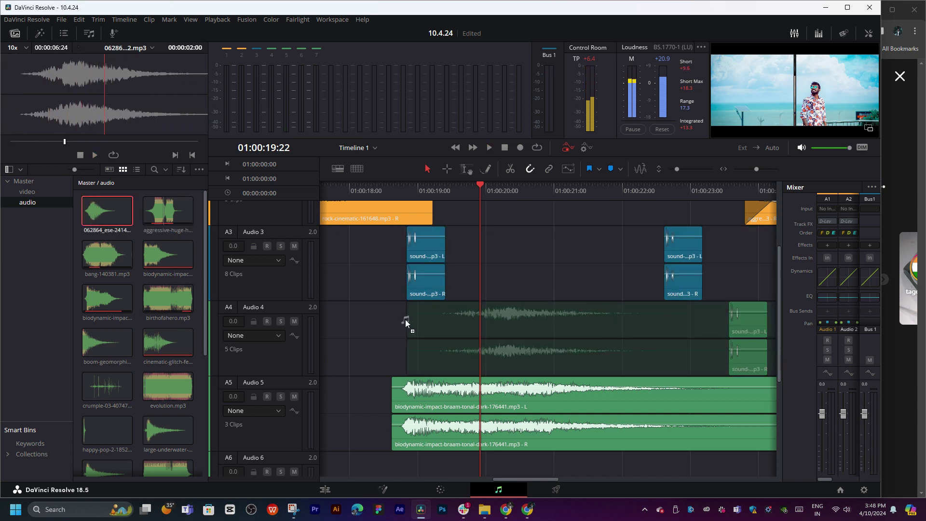
pyautogui.moveTo(274, 248); pyautogui.dragTo(126, 106)
pyautogui.click(116, 142)
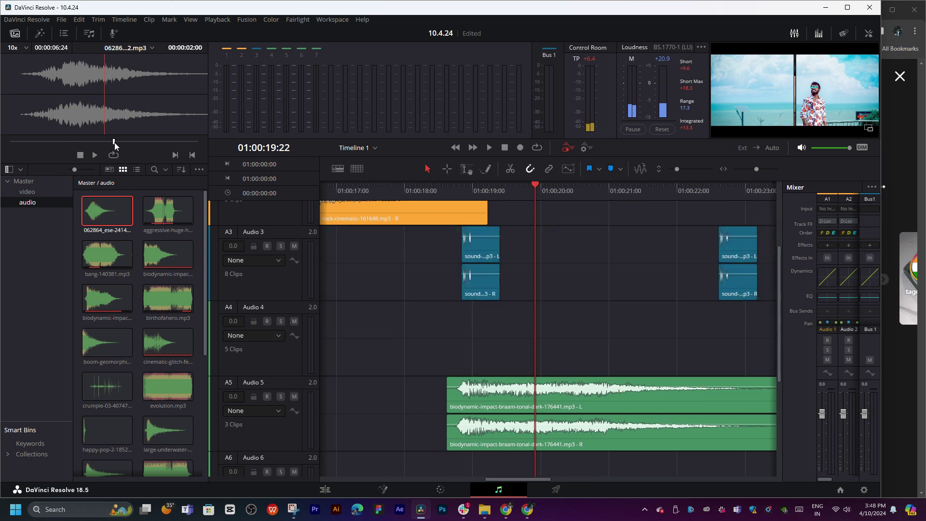
pyautogui.moveTo(116, 141); pyautogui.dragTo(444, 336)
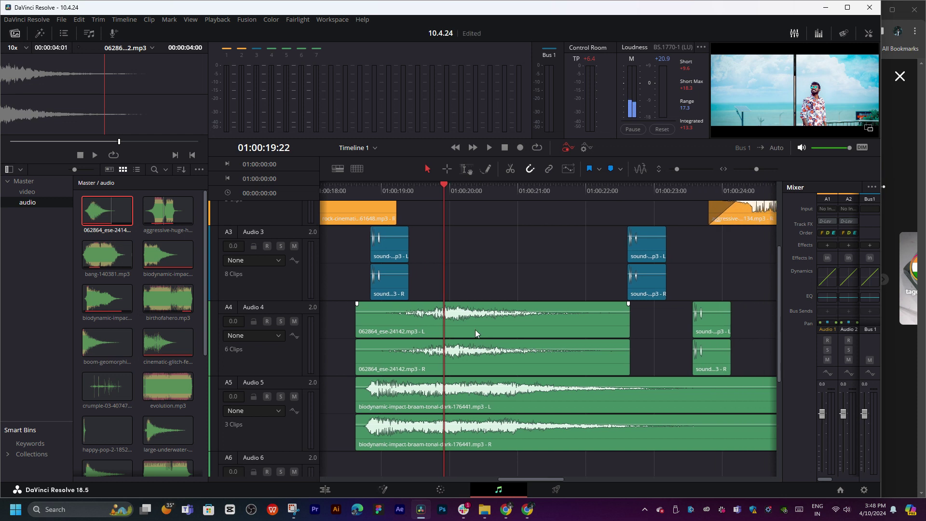
# - Trim the head of the new 062864 clip, slide it later, and replay to check timing
pyautogui.moveTo(358, 324); pyautogui.dragTo(397, 324)
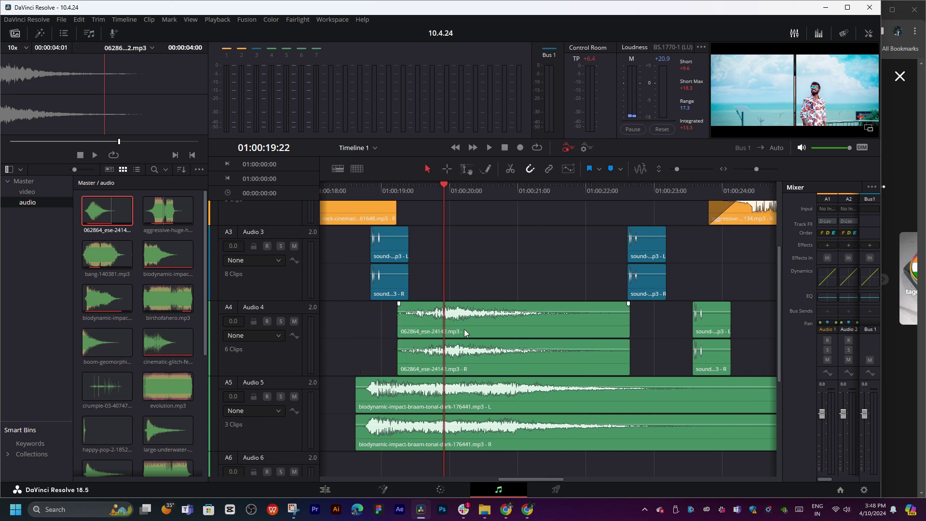
pyautogui.moveTo(464, 329)
pyautogui.mouseDown()
pyautogui.moveTo(499, 332)
pyautogui.moveTo(479, 329)
pyautogui.mouseUp()
pyautogui.press('space')
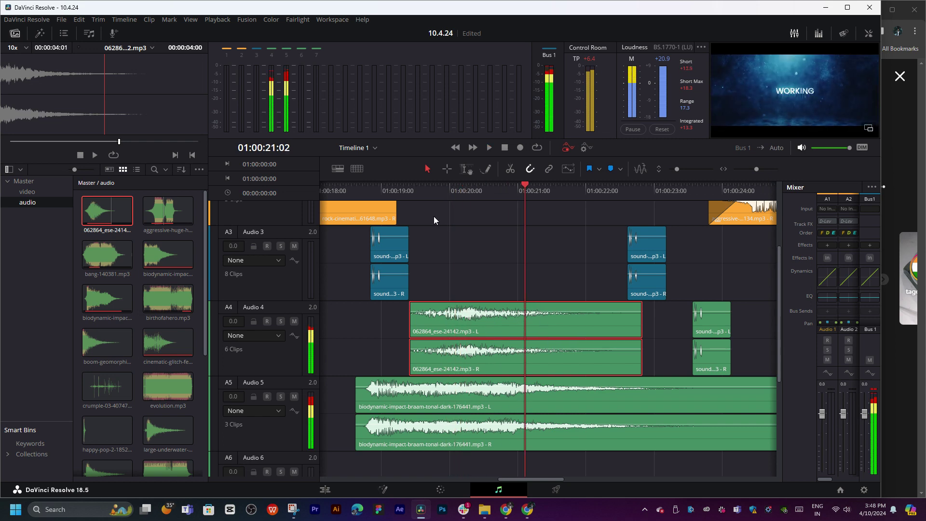
pyautogui.click(373, 187)
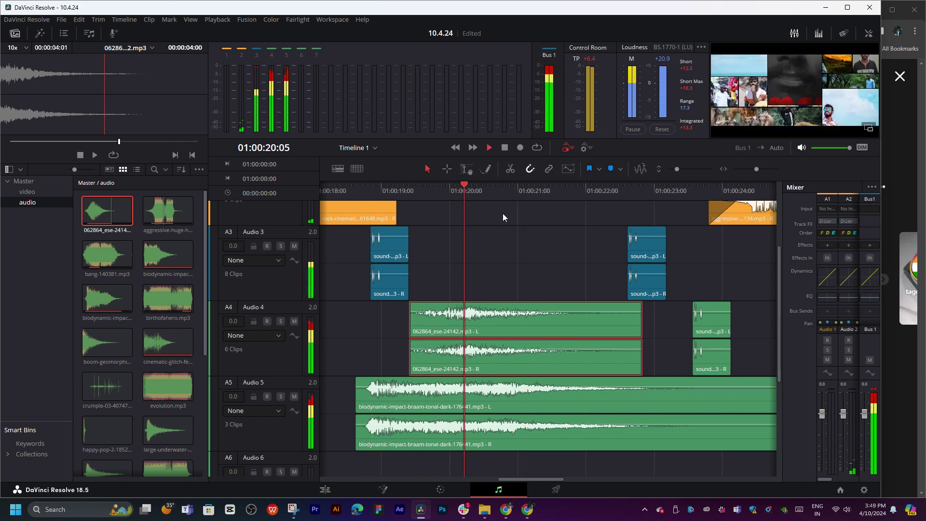
pyautogui.press('space')
pyautogui.moveTo(467, 193); pyautogui.dragTo(481, 194)
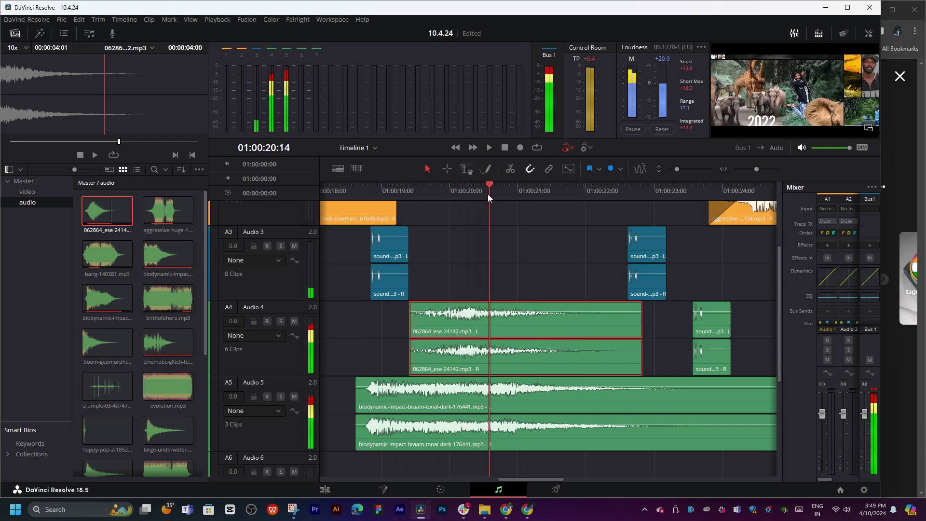
# - Nudge the 062864 clip slightly later and replay around 01:00:19–01:00:21 to check it
pyautogui.moveTo(515, 317); pyautogui.dragTo(529, 317)
pyautogui.click(432, 190)
pyautogui.press('space')
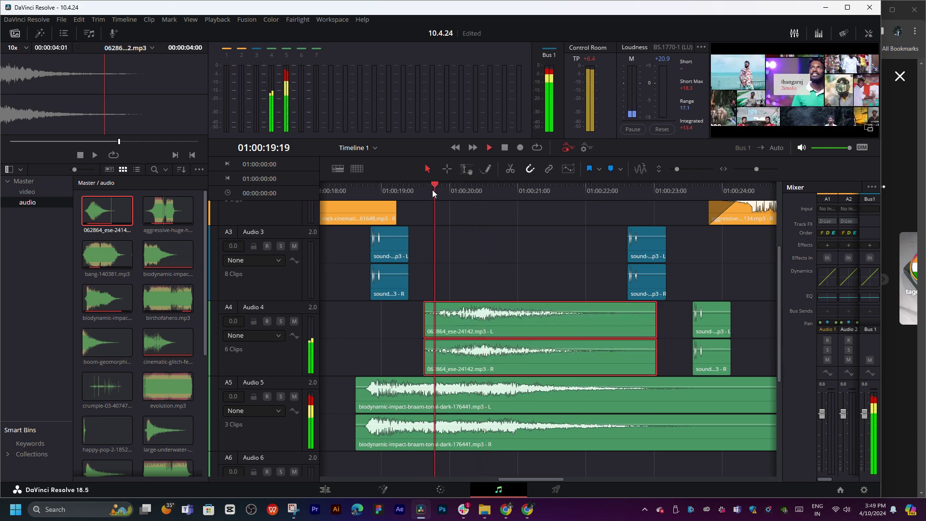
pyautogui.click(434, 190)
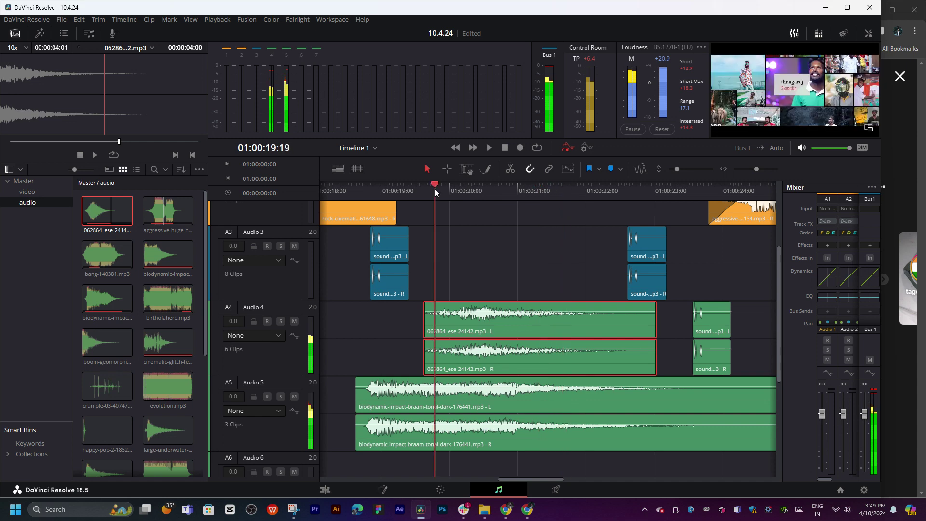
pyautogui.click(479, 192)
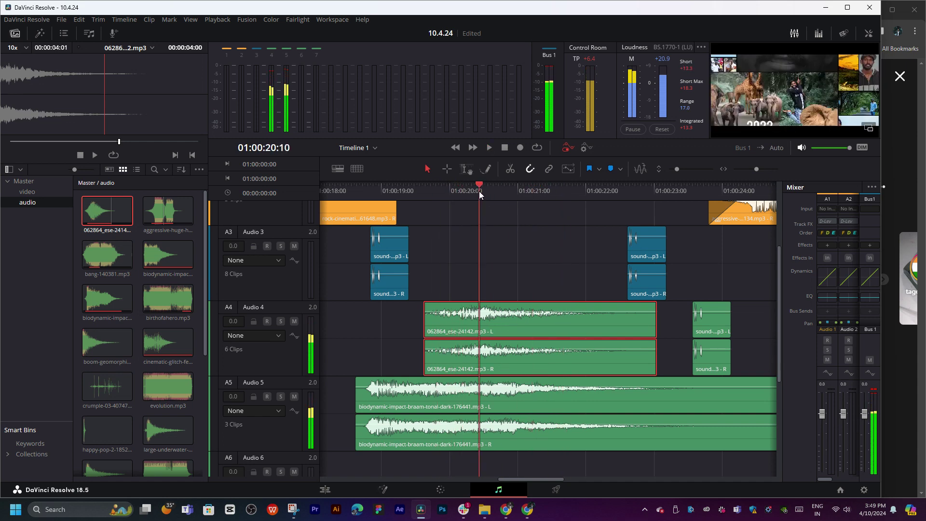
pyautogui.click(421, 191)
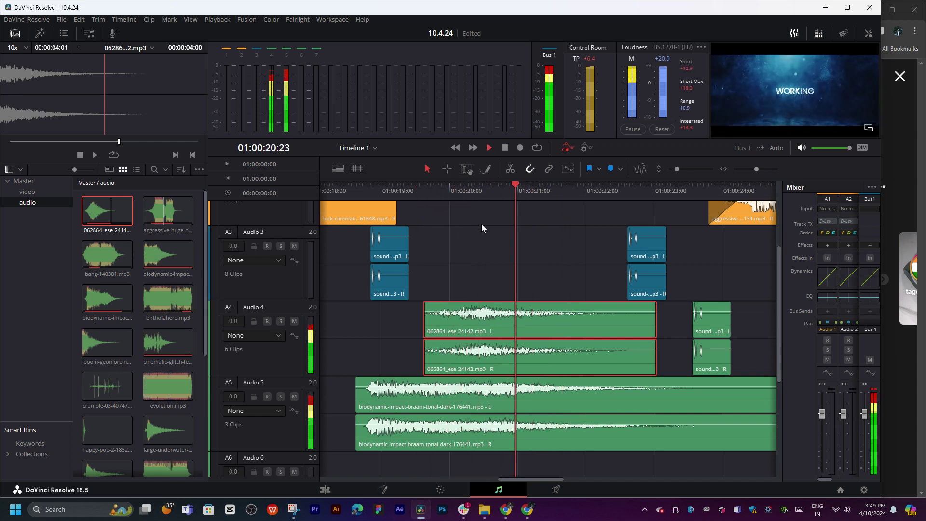
pyautogui.moveTo(496, 192); pyautogui.dragTo(508, 191)
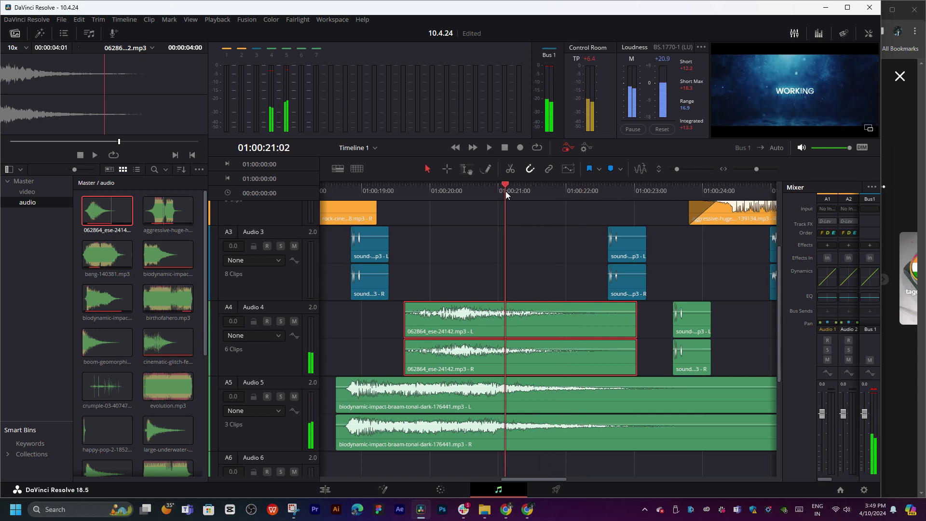
pyautogui.hscroll(-3, 489, 215)
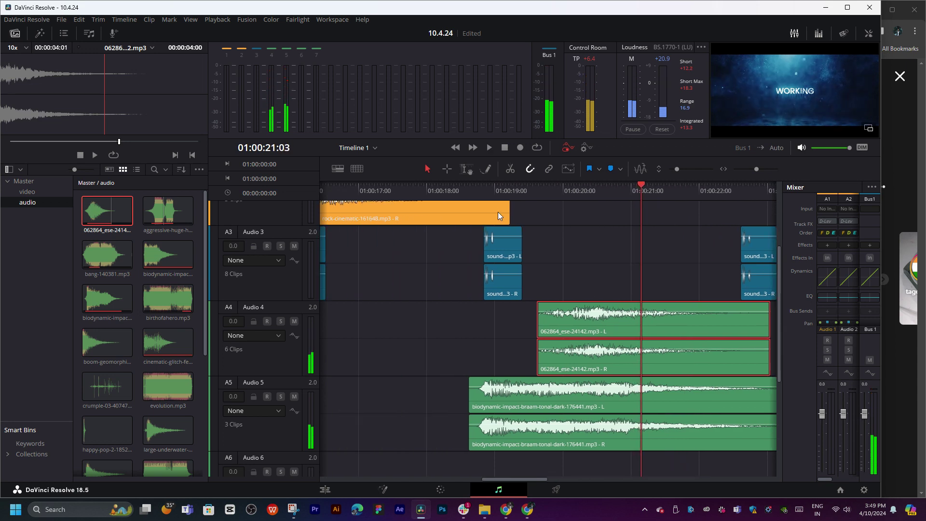
pyautogui.click(485, 188)
pyautogui.press('space')
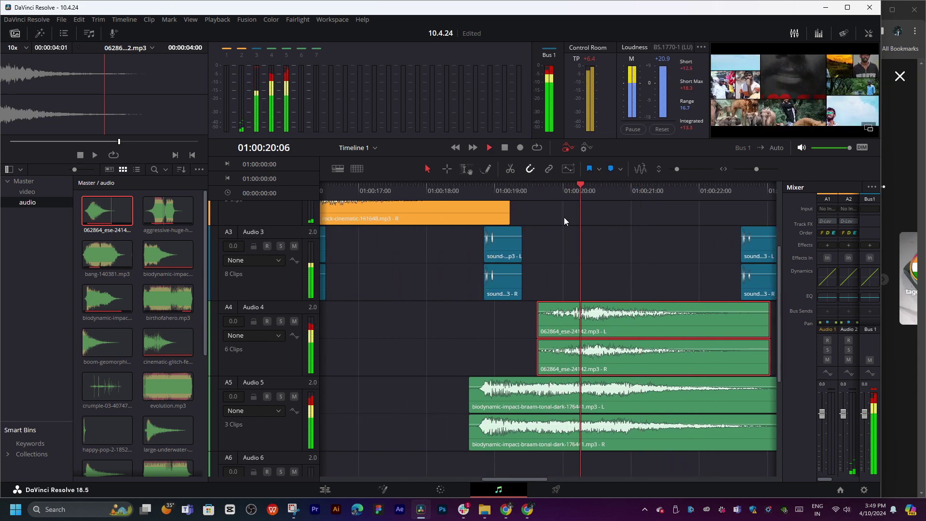
pyautogui.moveTo(633, 194); pyautogui.dragTo(629, 195)
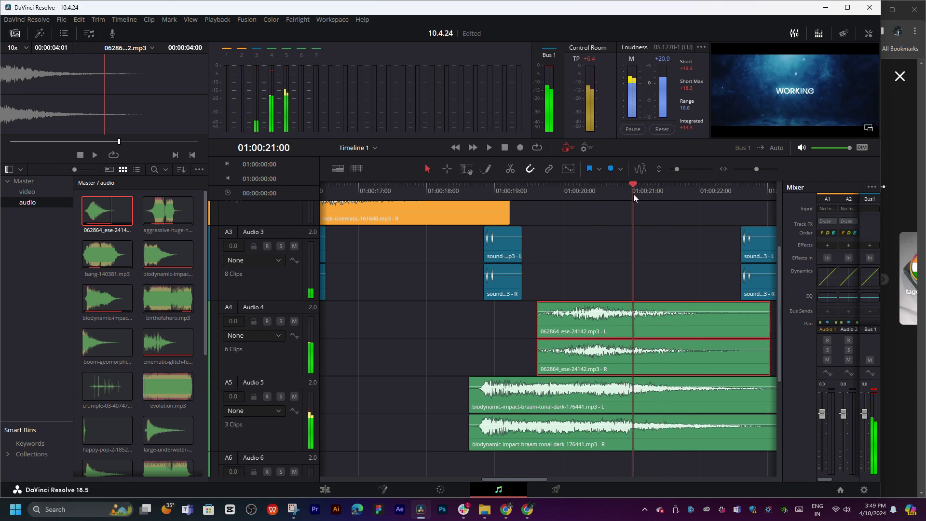
pyautogui.hscroll(5, 682, 326)
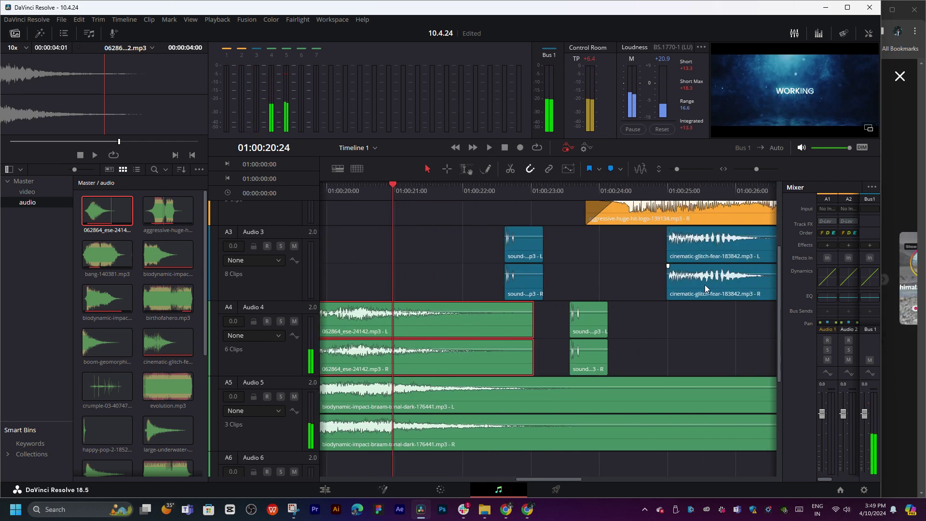
# - Select the aggressive-hit clip on Audio 2 and play it back around 01:00:21
pyautogui.scroll(3, 656, 298)
pyautogui.click(666, 349)
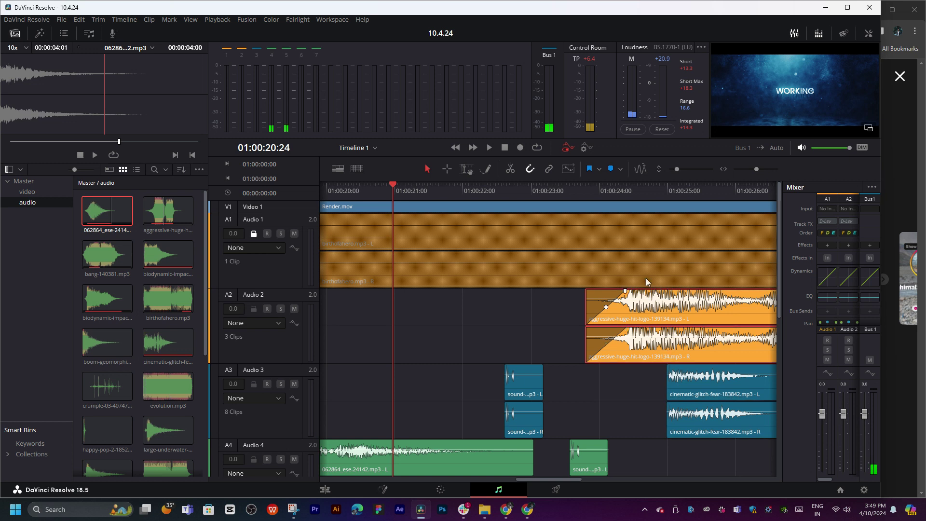
pyautogui.click(622, 201)
pyautogui.press('space')
pyautogui.click(395, 201)
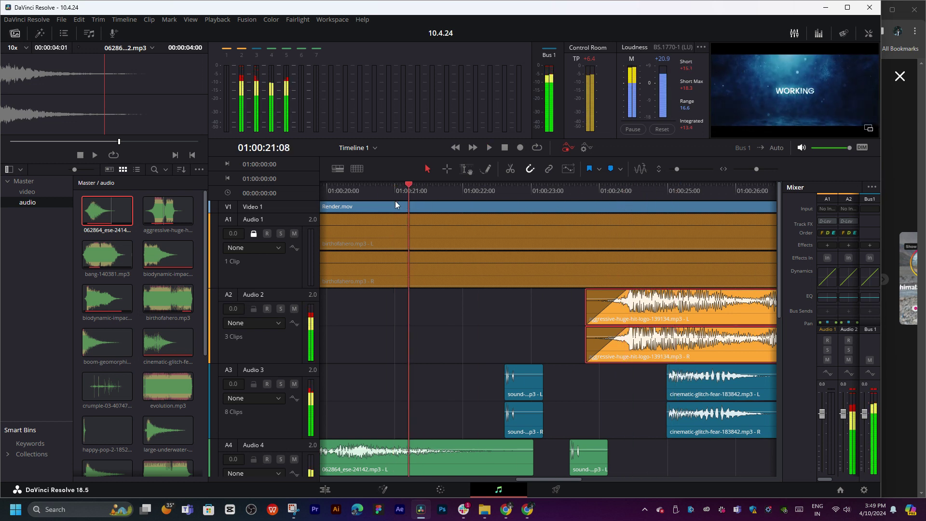
pyautogui.moveTo(374, 200)
pyautogui.mouseDown()
pyautogui.moveTo(413, 207)
pyautogui.moveTo(402, 206)
pyautogui.mouseUp()
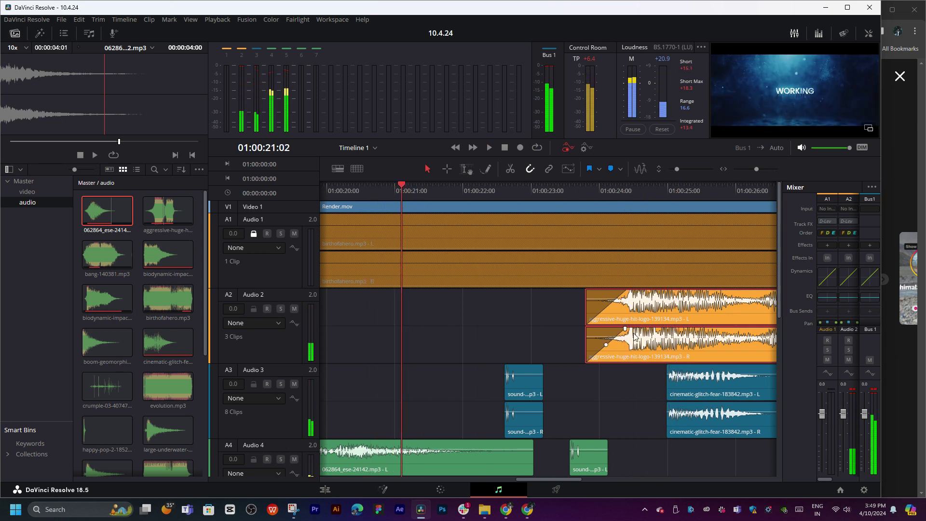
# - Move the aggressive-hit clip earlier on Audio 2 and place a copy further along
pyautogui.scroll(-3, 643, 345)
pyautogui.moveTo(676, 342); pyautogui.dragTo(553, 340)
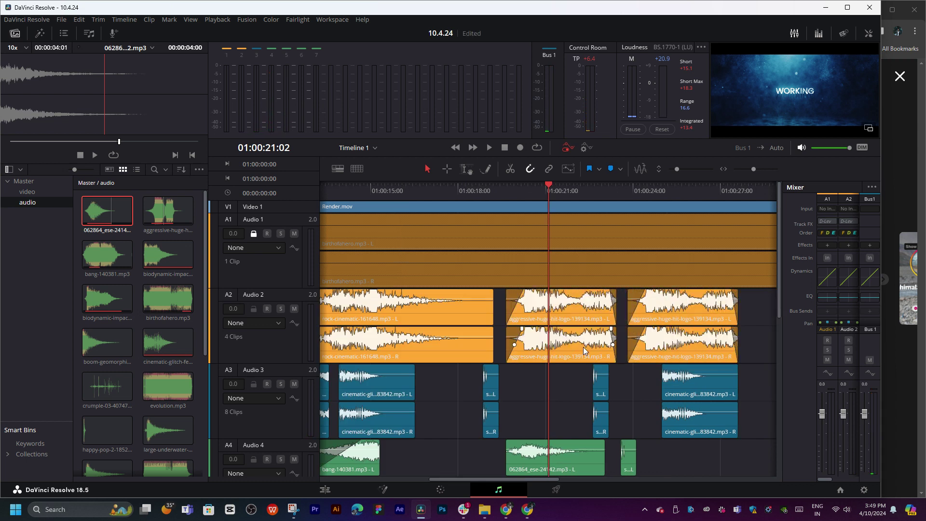
pyautogui.scroll(2, 626, 343)
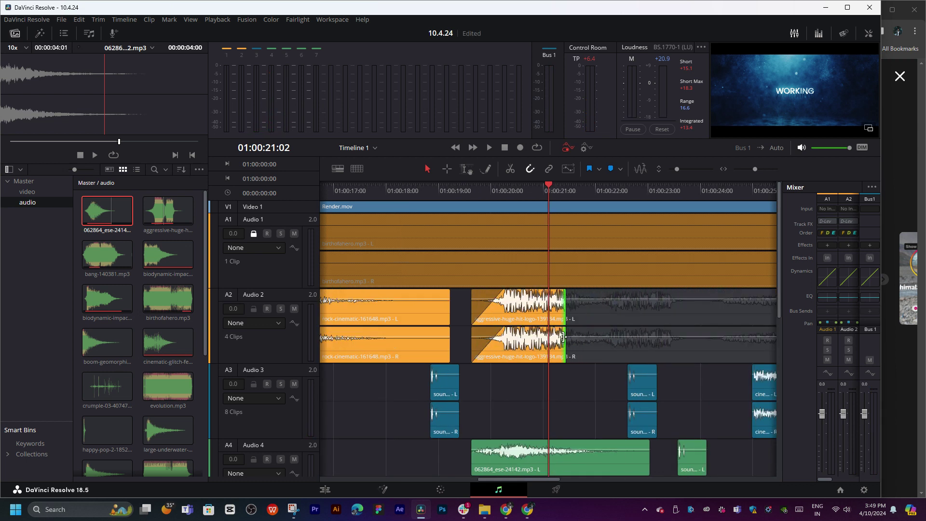
pyautogui.moveTo(673, 331)
pyautogui.mouseDown()
pyautogui.moveTo(553, 338)
pyautogui.moveTo(572, 351)
pyautogui.mouseUp()
pyautogui.scroll(2, 572, 351)
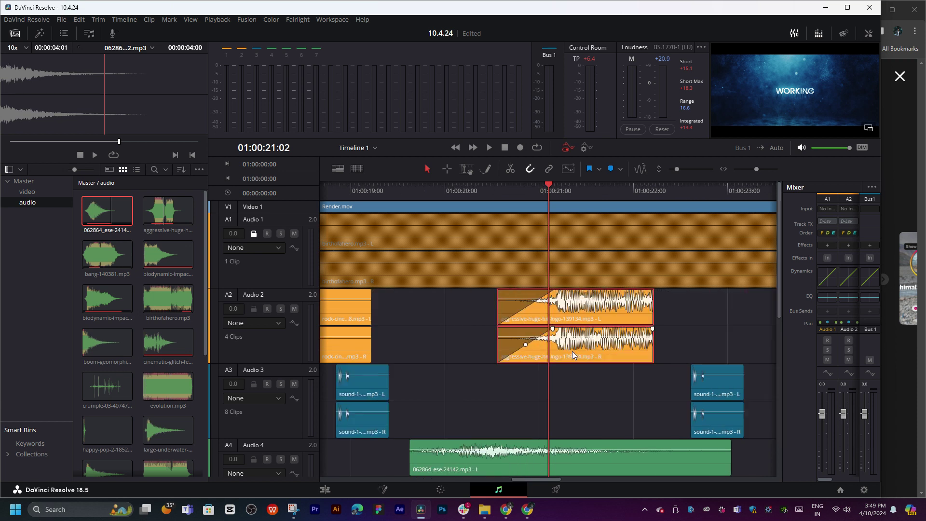
pyautogui.scroll(2, 462, 227)
# - Nudge the aggressive-hit clip slightly earlier in two passes, replaying around 01:00:21 to check timing
pyautogui.moveTo(484, 309); pyautogui.dragTo(474, 310)
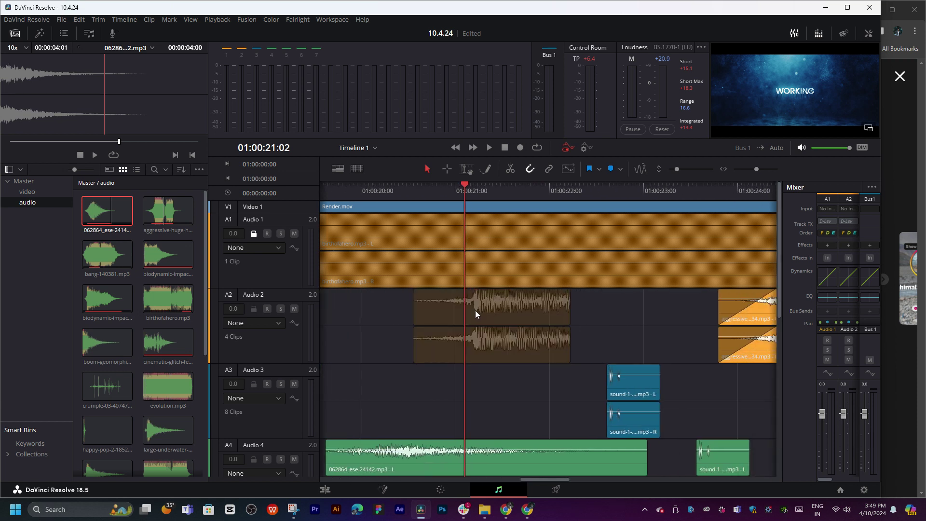
pyautogui.click(427, 189)
pyautogui.press('space')
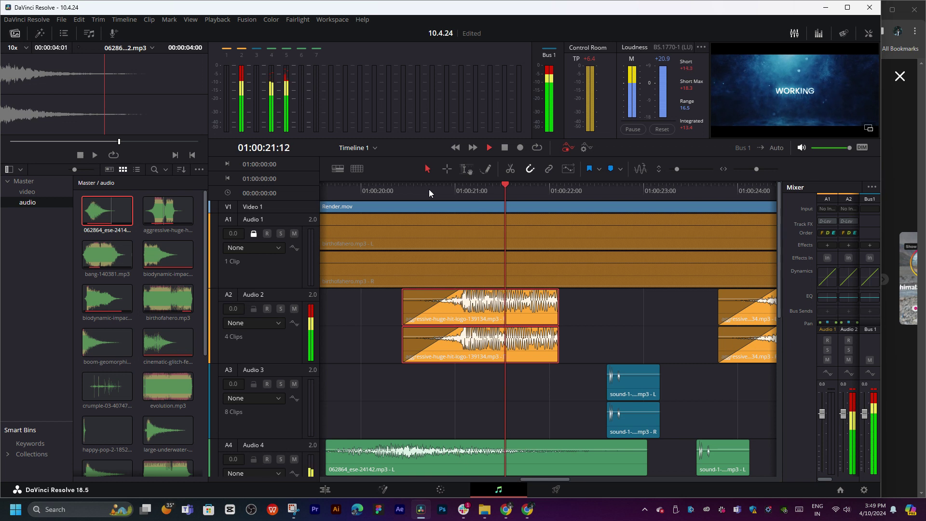
pyautogui.moveTo(456, 190); pyautogui.dragTo(432, 196)
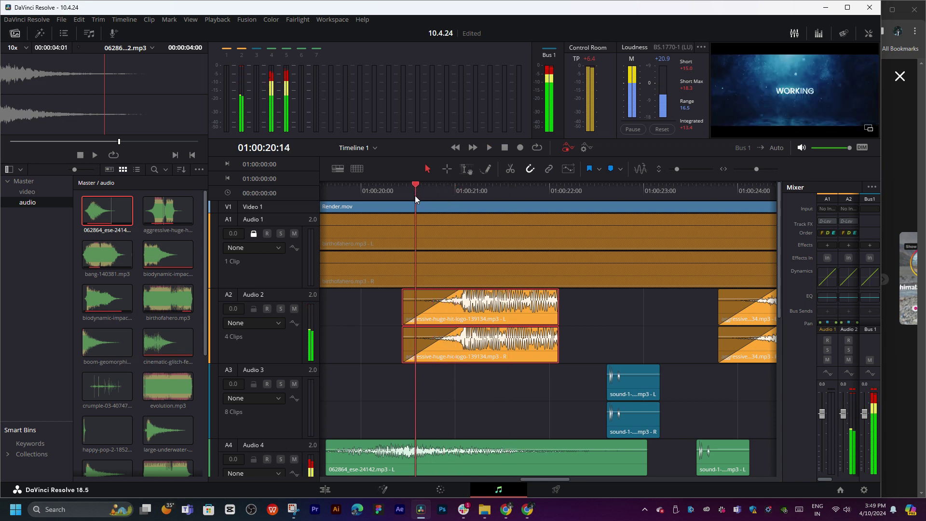
pyautogui.hscroll(-2, 498, 261)
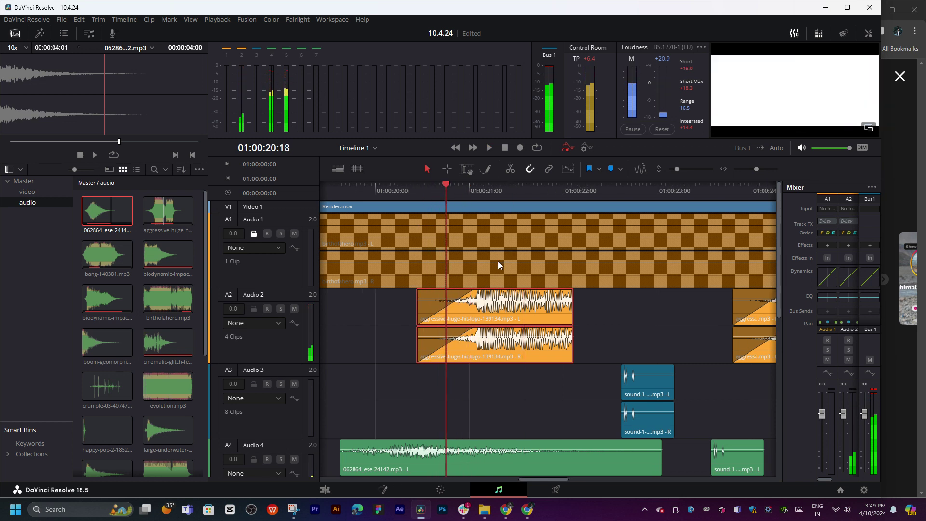
pyautogui.moveTo(531, 314); pyautogui.dragTo(503, 311)
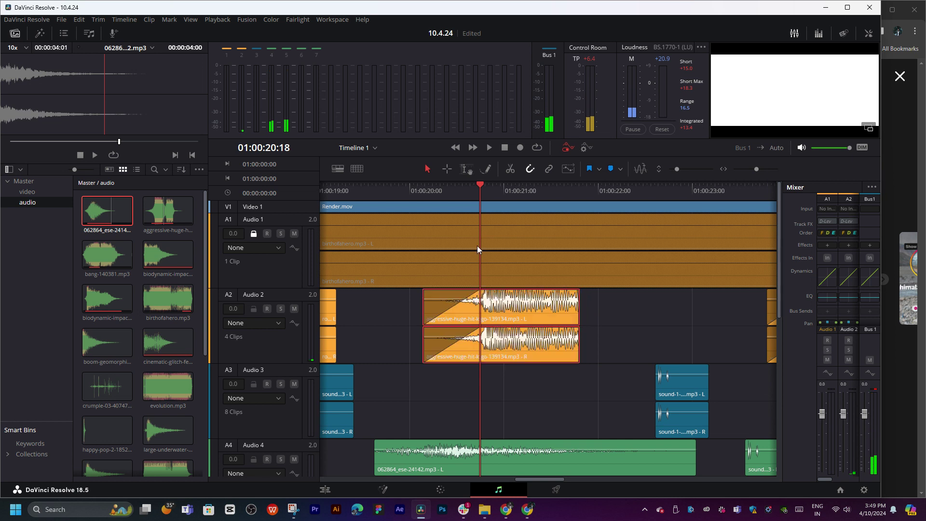
pyautogui.click(450, 195)
pyautogui.press('space')
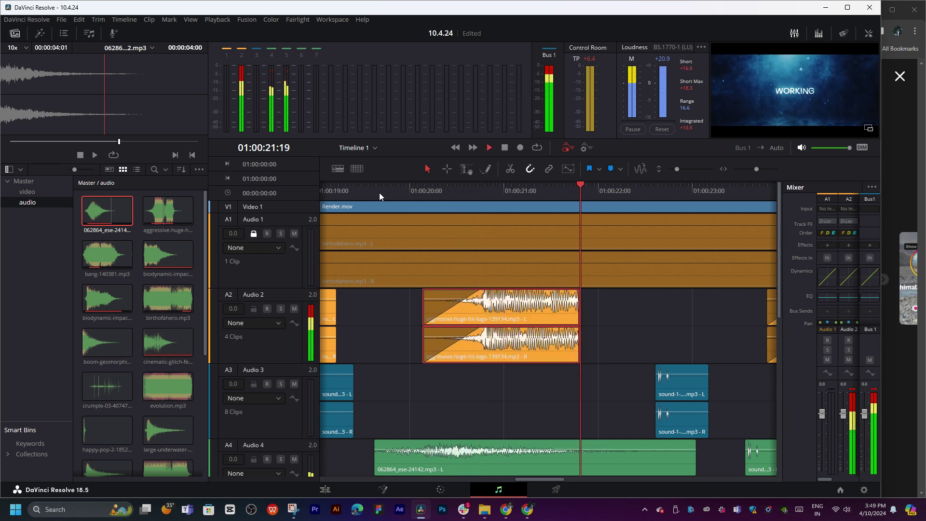
pyautogui.click(380, 193)
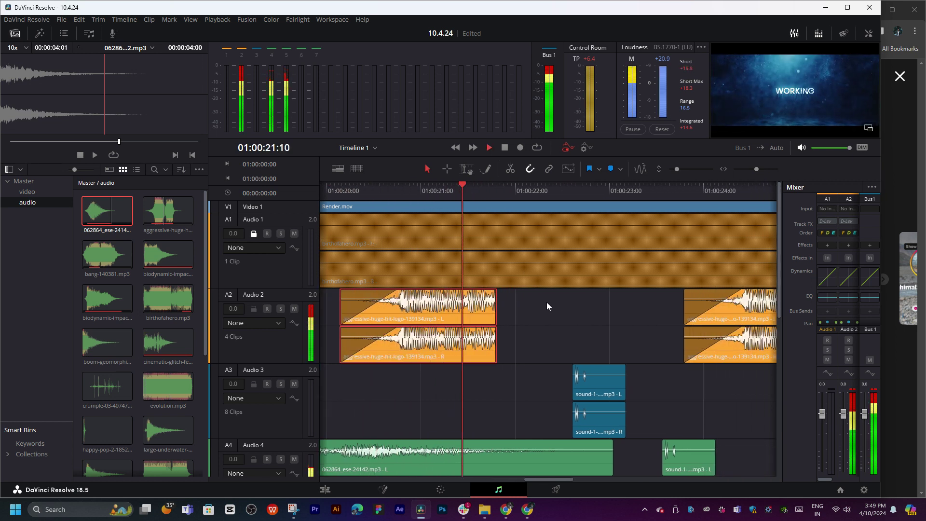
pyautogui.press('space')
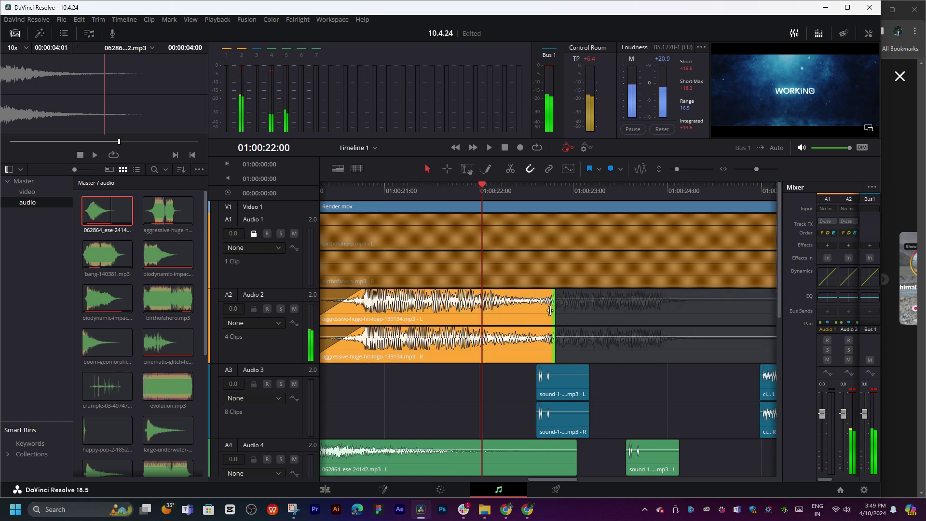
# - Extend the aggressive-hit clip's tail past 01:00:22 and replay to hear it
pyautogui.moveTo(462, 303); pyautogui.dragTo(536, 303)
pyautogui.press('space')
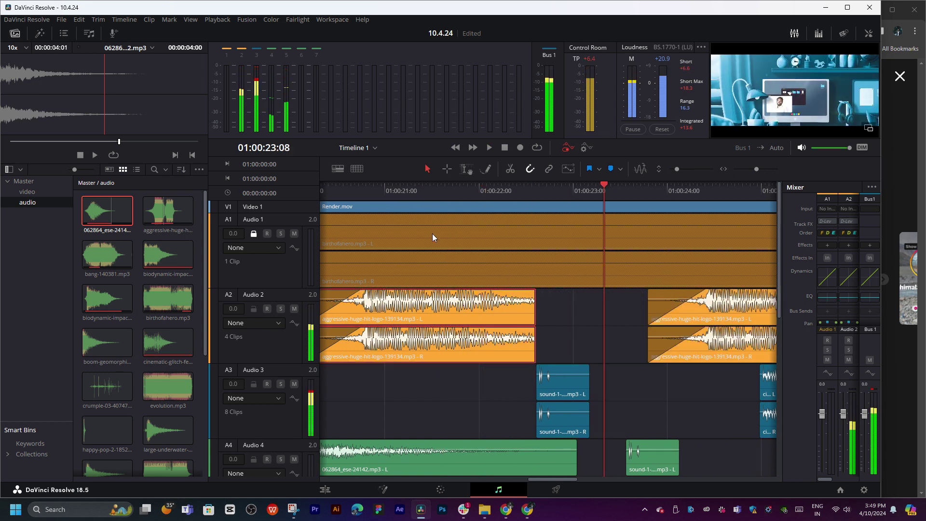
pyautogui.click(343, 195)
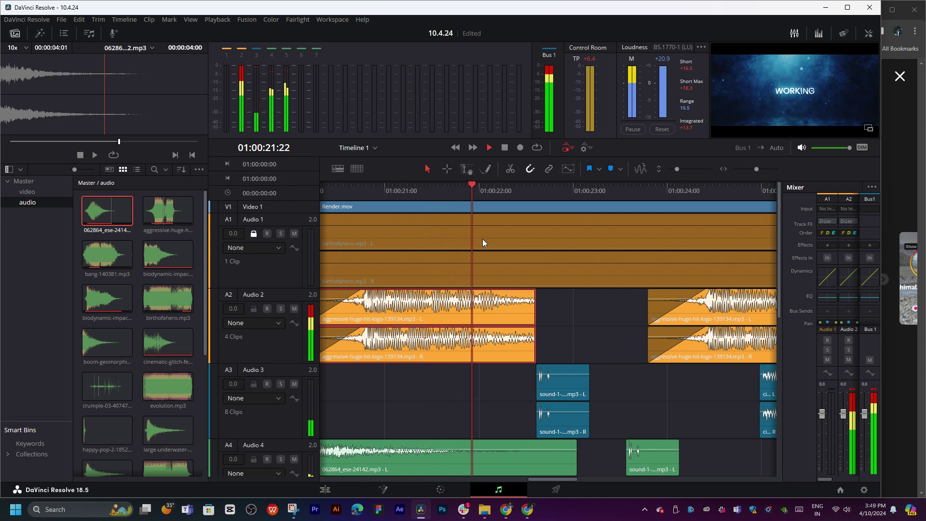
pyautogui.click(368, 192)
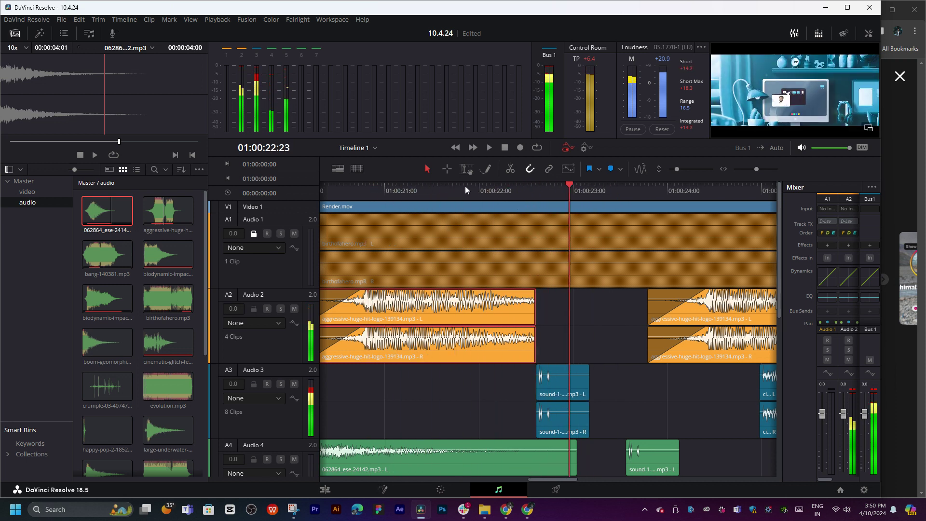
pyautogui.click(442, 190)
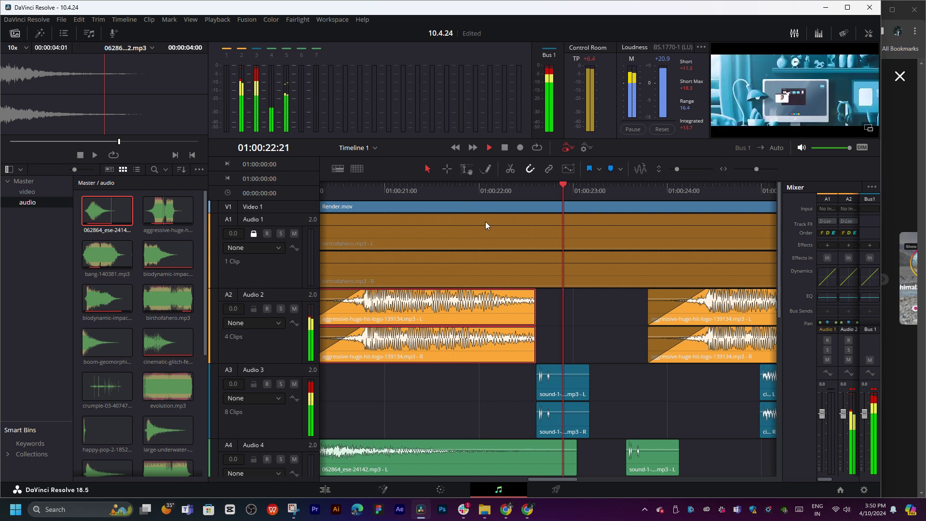
pyautogui.press('space')
pyautogui.click(395, 196)
pyautogui.press('space')
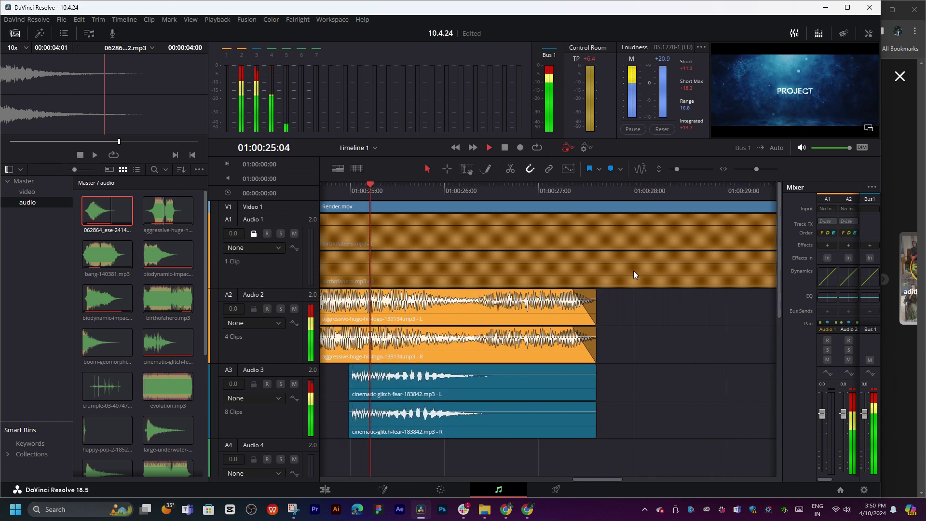
pyautogui.press('space')
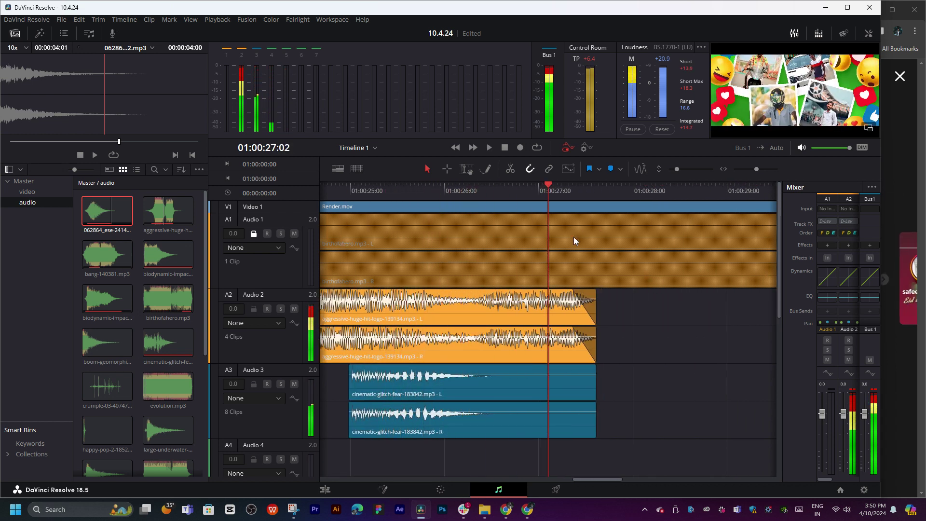
pyautogui.click(492, 191)
pyautogui.moveTo(491, 191); pyautogui.dragTo(471, 192)
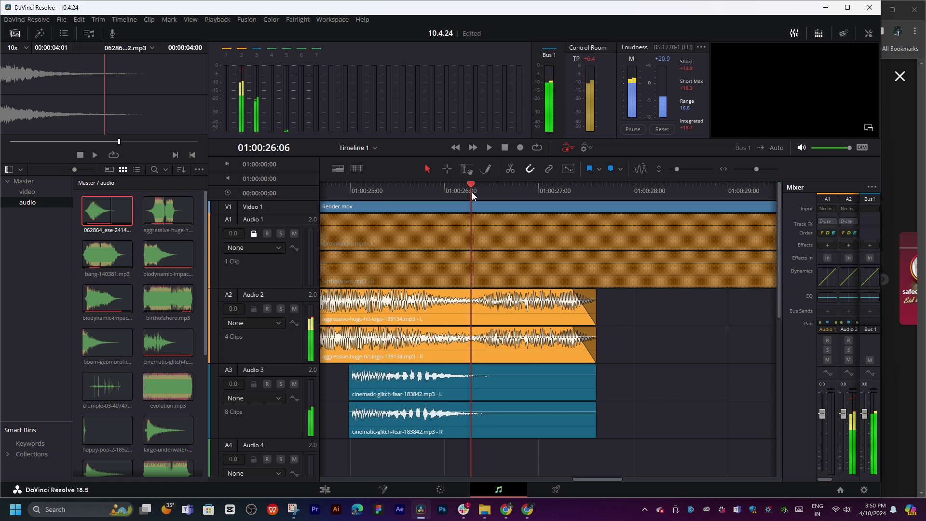
# - Preview the biodynamic-impact and boom-geomorphism sounds in the source viewer
pyautogui.click(96, 305)
pyautogui.click(19, 141)
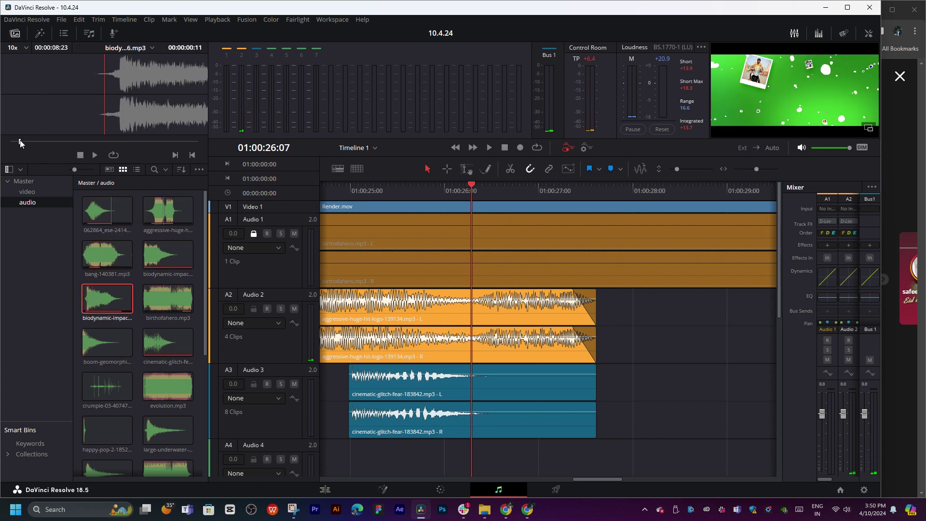
pyautogui.press('space')
pyautogui.scroll(-1, 115, 321)
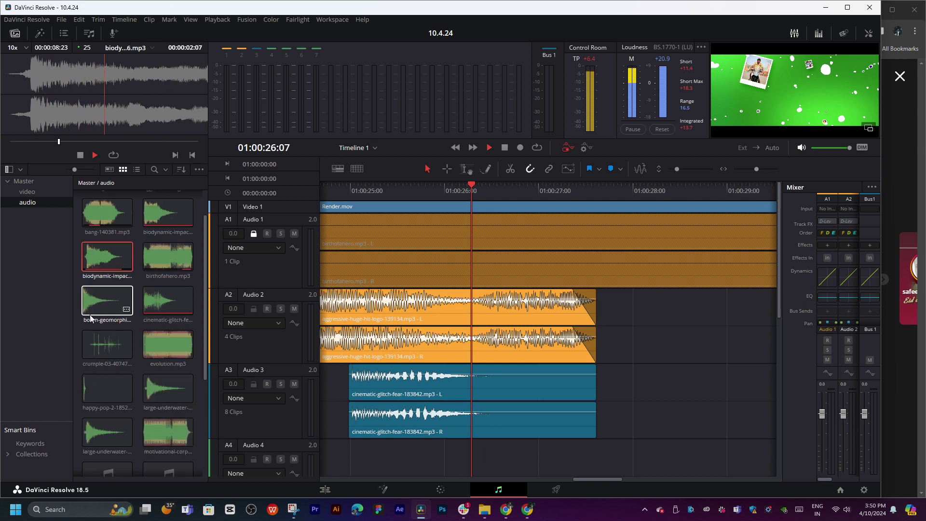
pyautogui.click(107, 300)
pyautogui.click(22, 141)
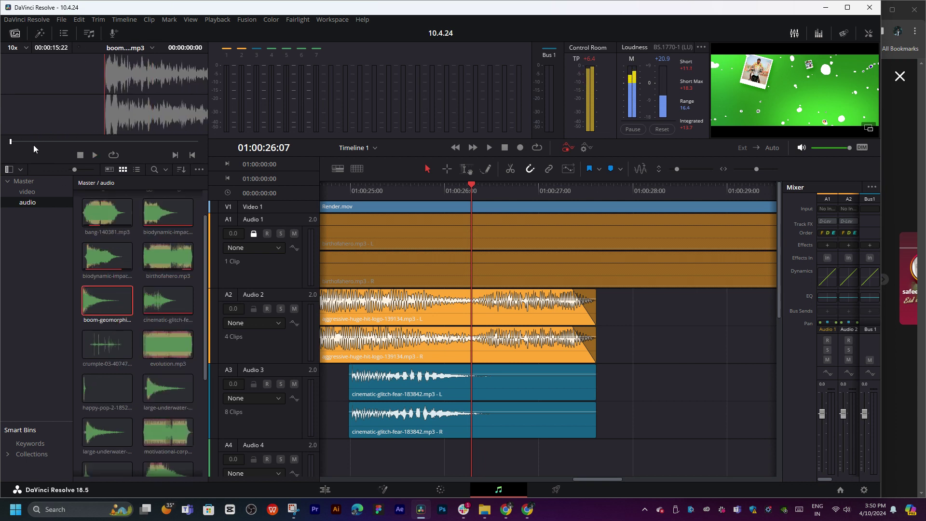
pyautogui.press('space')
# - Drag boom-geomorphism from the source viewer onto Audio 4, starting just after 01:00:26
pyautogui.moveTo(109, 109)
pyautogui.mouseDown()
pyautogui.moveTo(389, 292)
pyautogui.moveTo(102, 115)
pyautogui.mouseUp()
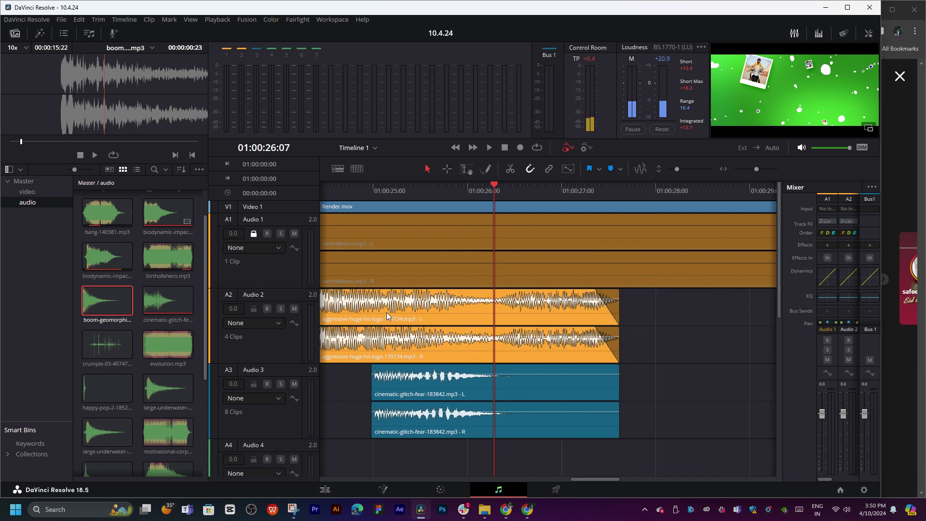
pyautogui.scroll(-5, 633, 420)
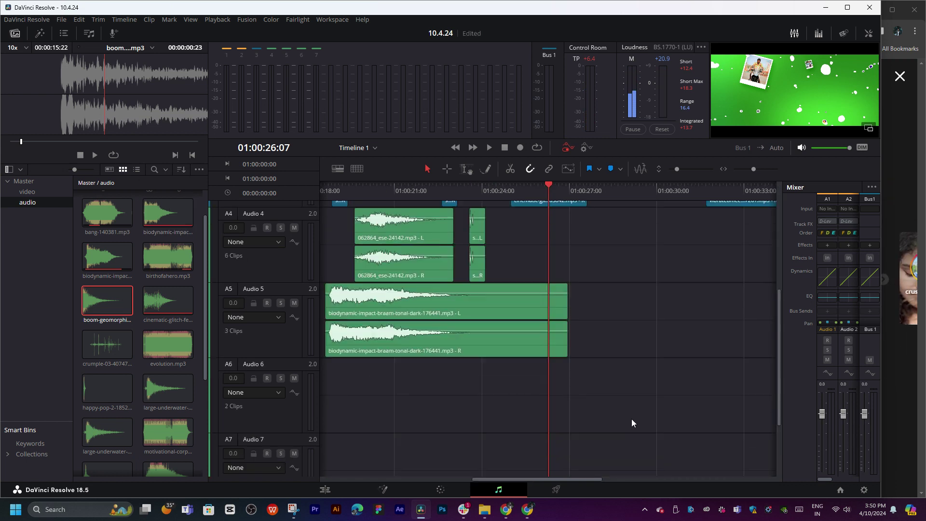
pyautogui.scroll(2, 632, 419)
pyautogui.hscroll(3, 478, 372)
pyautogui.moveTo(109, 294)
pyautogui.mouseDown()
pyautogui.moveTo(499, 440)
pyautogui.moveTo(104, 128)
pyautogui.mouseUp()
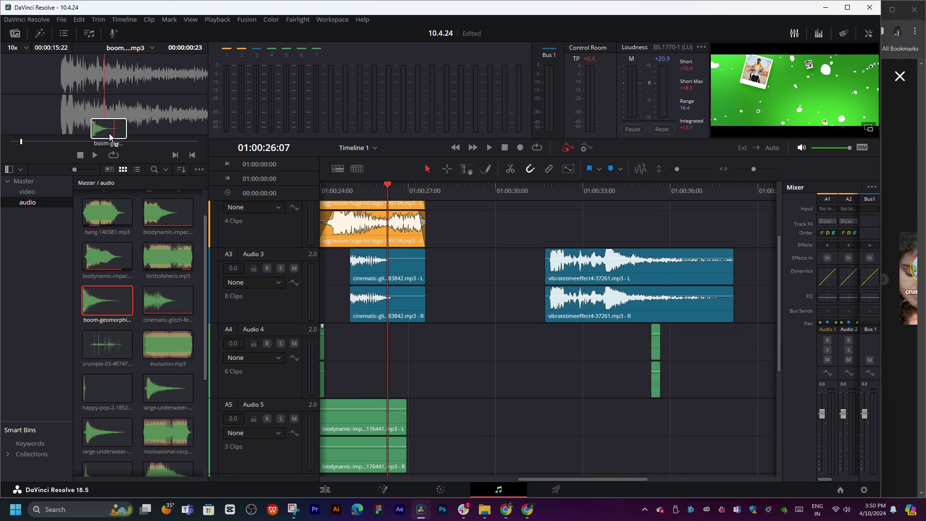
pyautogui.click(104, 142)
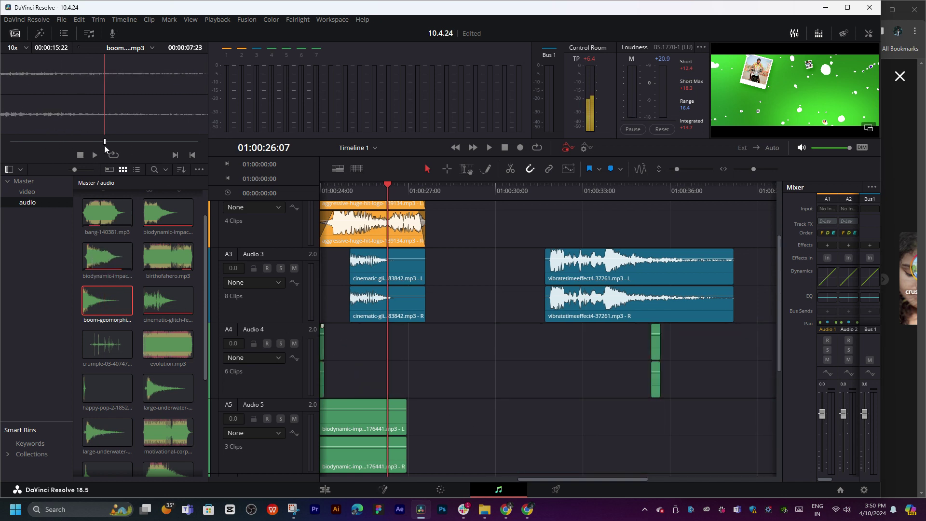
pyautogui.moveTo(105, 111)
pyautogui.mouseDown()
pyautogui.moveTo(423, 364)
pyautogui.moveTo(369, 347)
pyautogui.mouseUp()
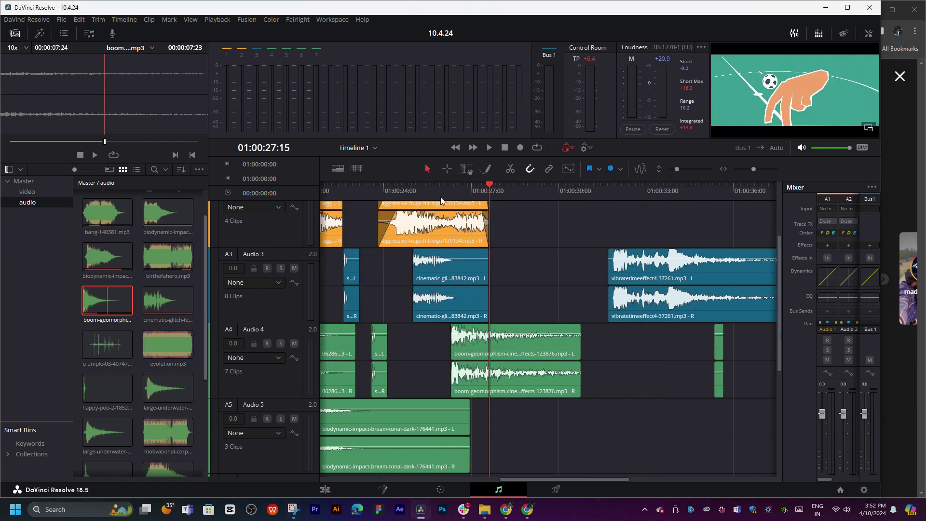
# - Audition the boom layer, preview the crumple sound, and drop it on Audio 5 at the playhead
pyautogui.click(441, 193)
pyautogui.press('space')
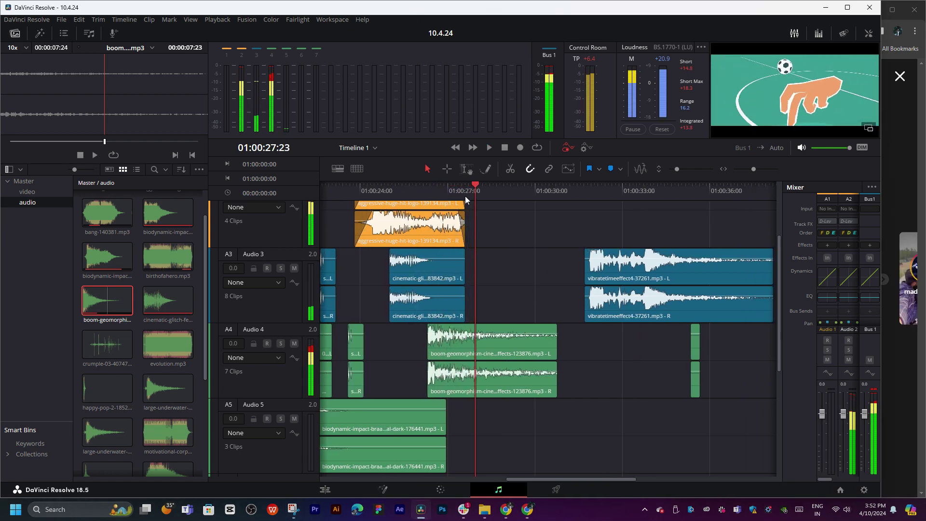
pyautogui.press('space')
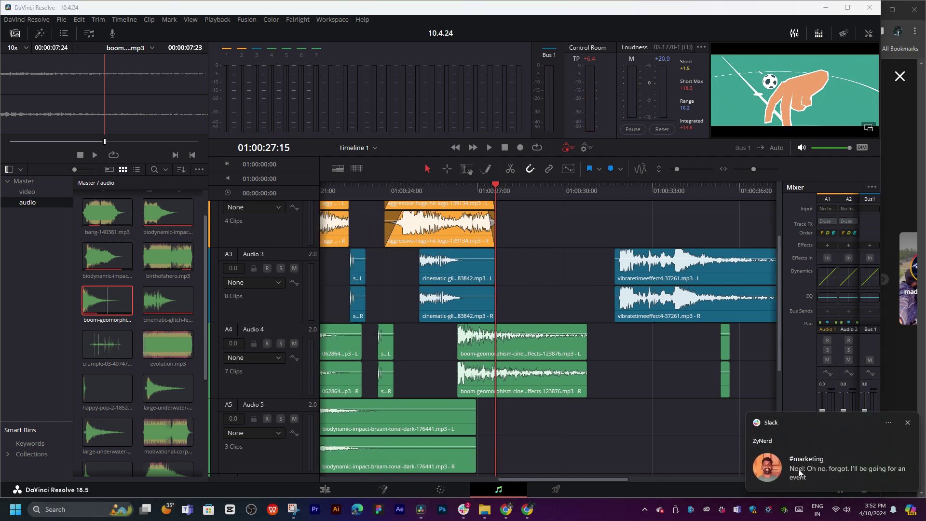
pyautogui.click(102, 346)
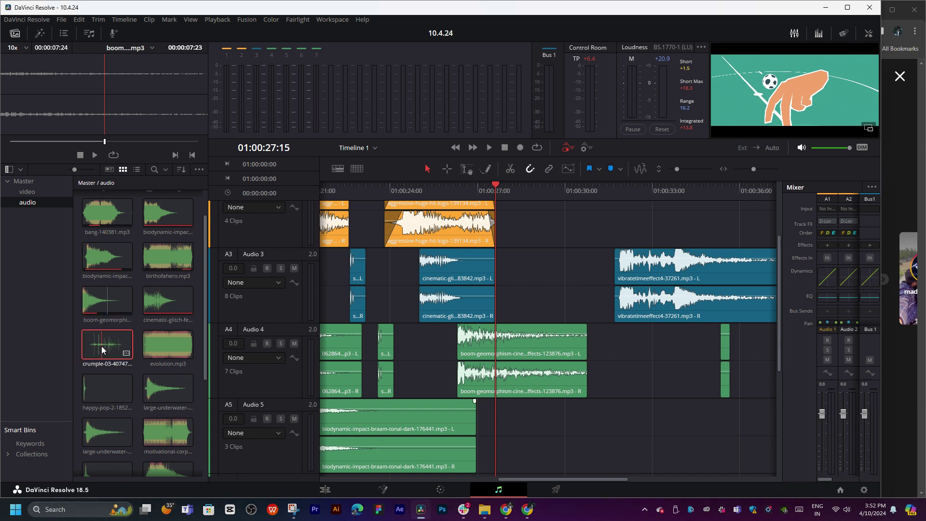
pyautogui.press('space')
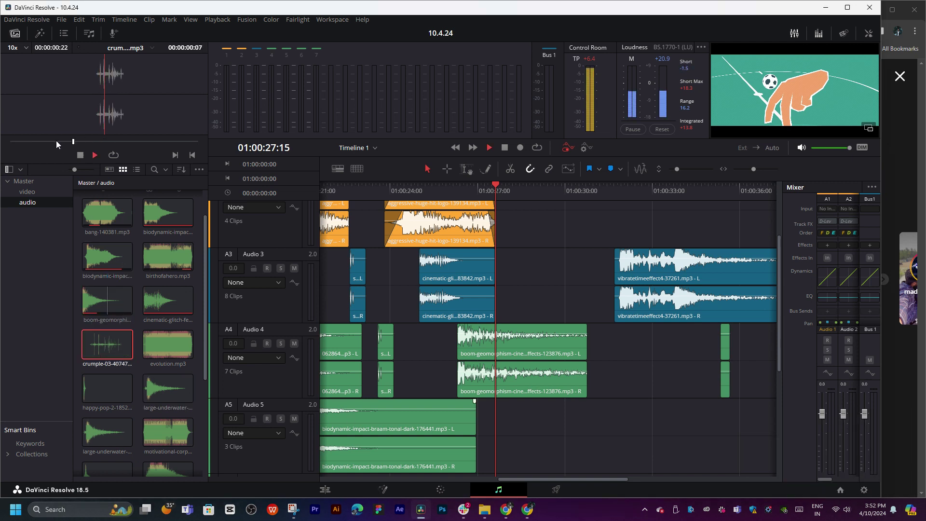
pyautogui.moveTo(51, 141); pyautogui.dragTo(55, 141)
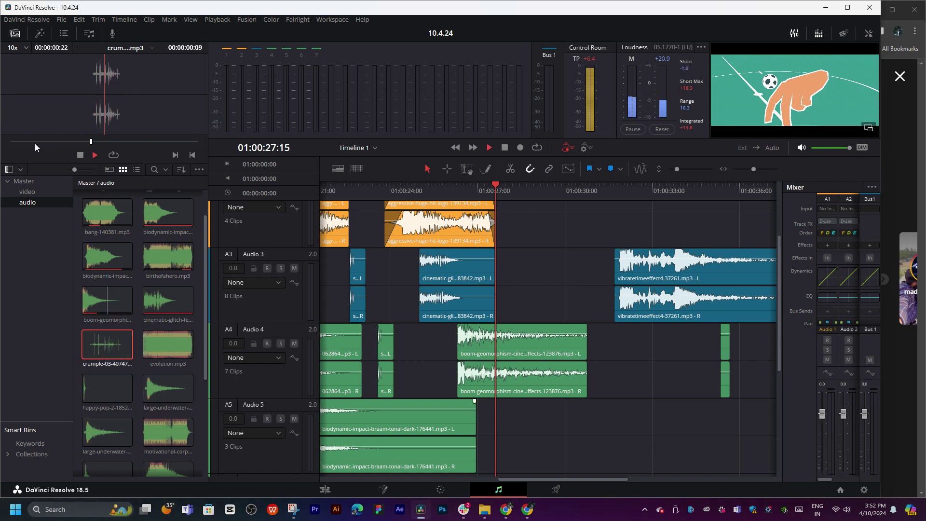
pyautogui.moveTo(114, 106); pyautogui.dragTo(512, 431)
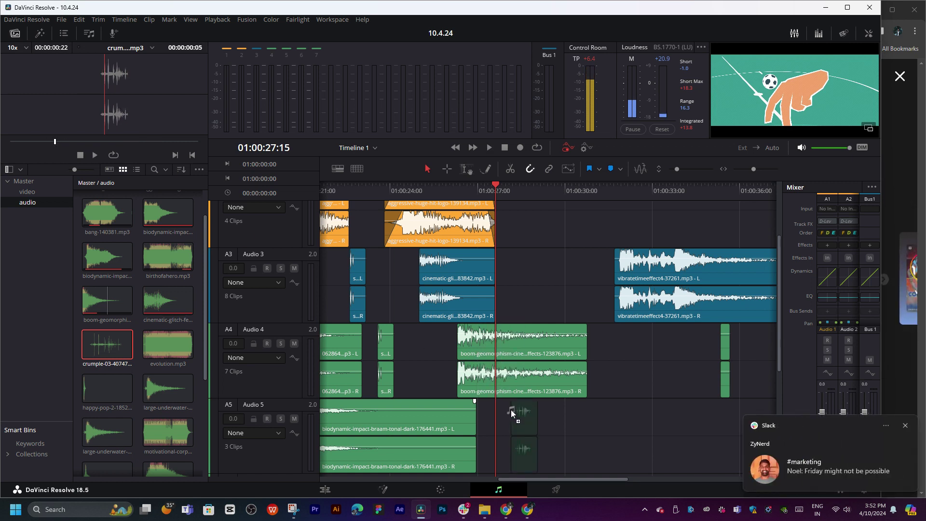
# - Slide the crumple clip earlier, then later on Audio 5 until it follows the biodynamic impact
pyautogui.click(516, 425)
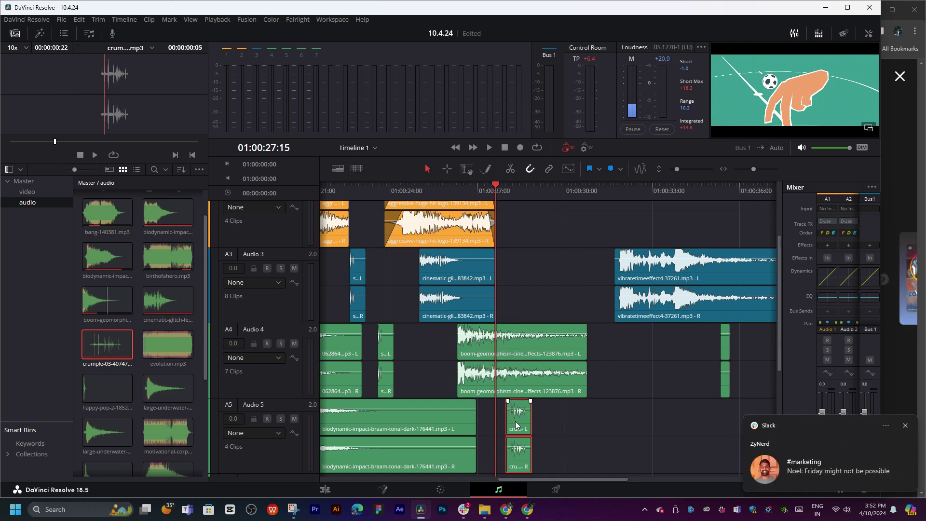
pyautogui.moveTo(515, 425); pyautogui.dragTo(485, 419)
pyautogui.click(474, 190)
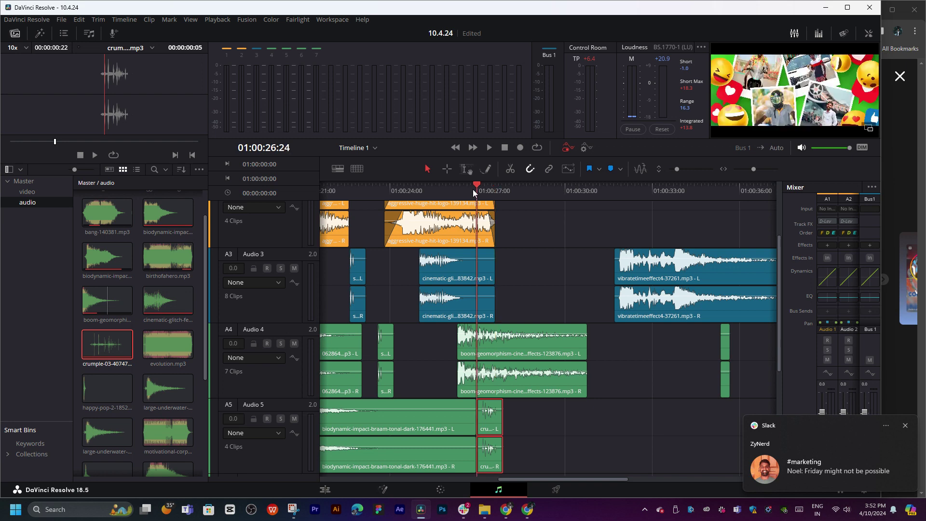
pyautogui.press('space')
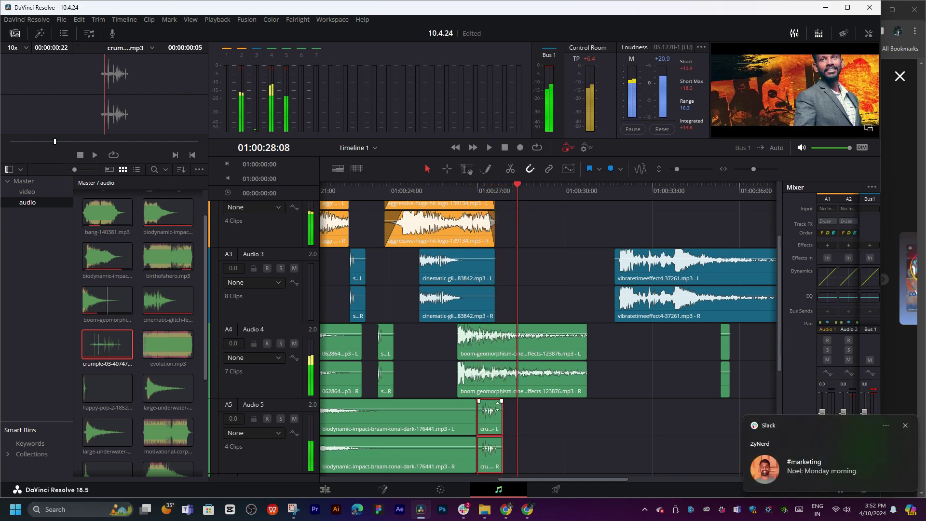
pyautogui.moveTo(480, 418); pyautogui.dragTo(520, 416)
pyautogui.press('space')
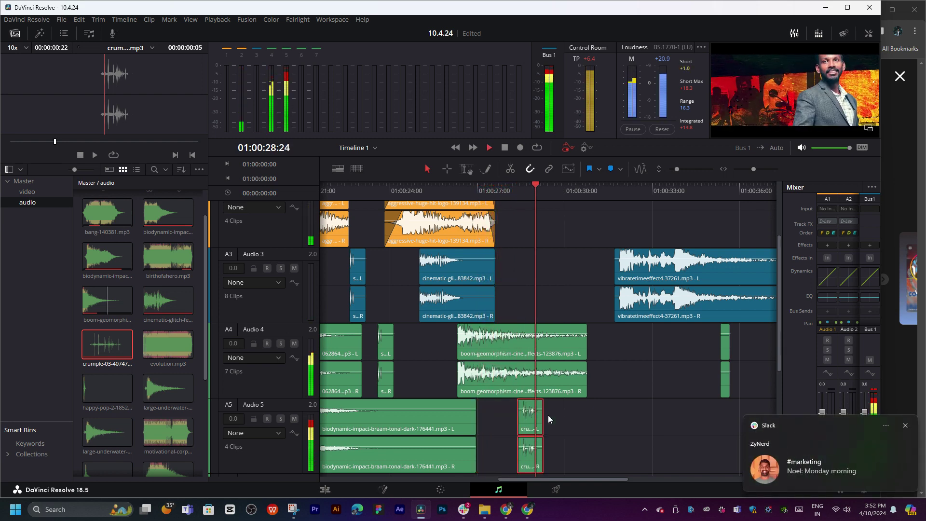
pyautogui.press('space')
pyautogui.click(551, 189)
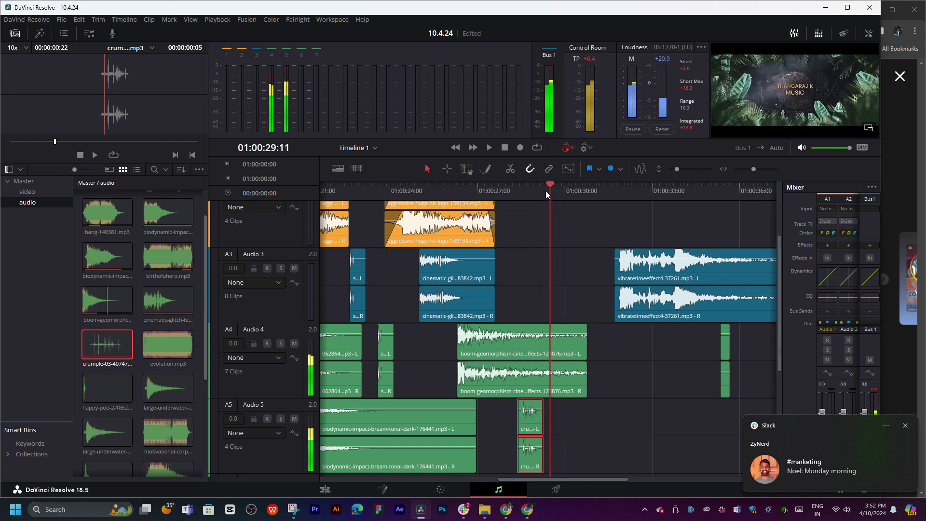
pyautogui.moveTo(545, 190); pyautogui.dragTo(531, 201)
# - Move the crumple clip from Audio 5 up to Audio 3 and audition it
pyautogui.hscroll(3, 604, 274)
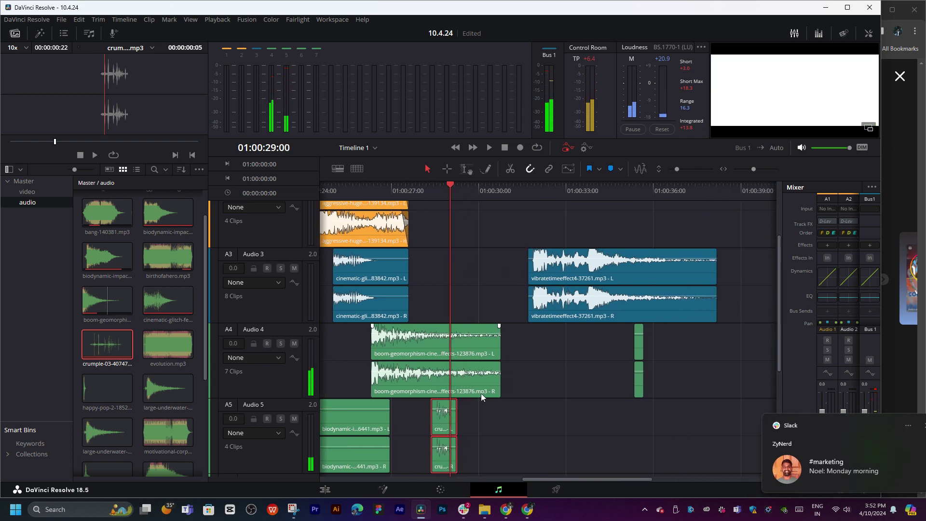
pyautogui.moveTo(444, 434); pyautogui.dragTo(464, 284)
pyautogui.scroll(3, 467, 343)
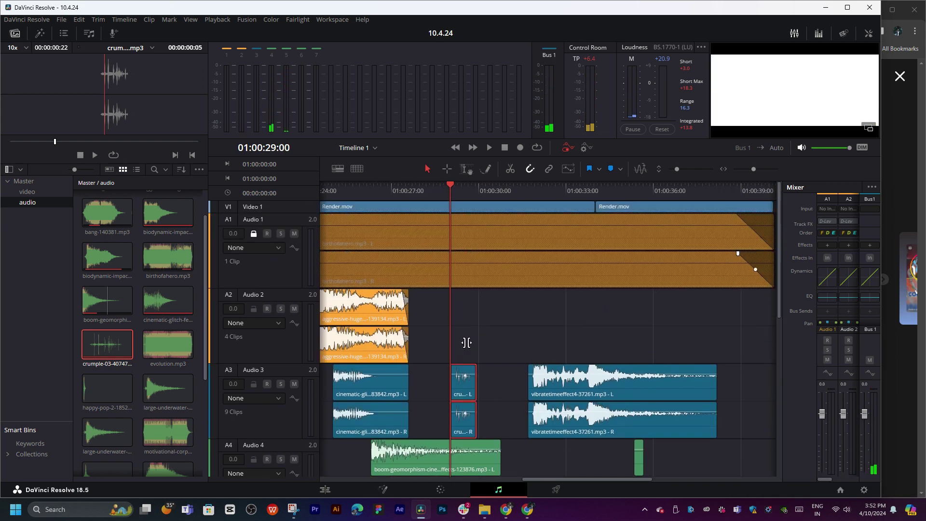
pyautogui.press('space')
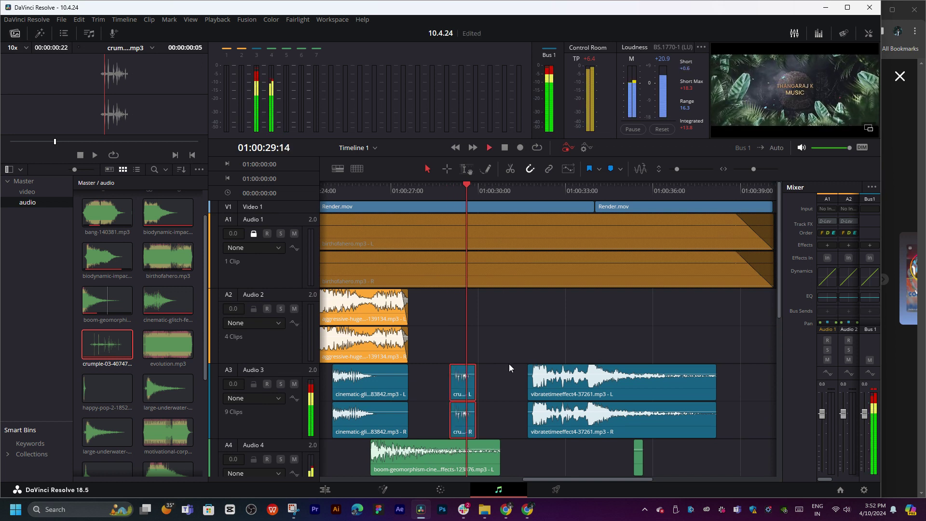
pyautogui.press('space')
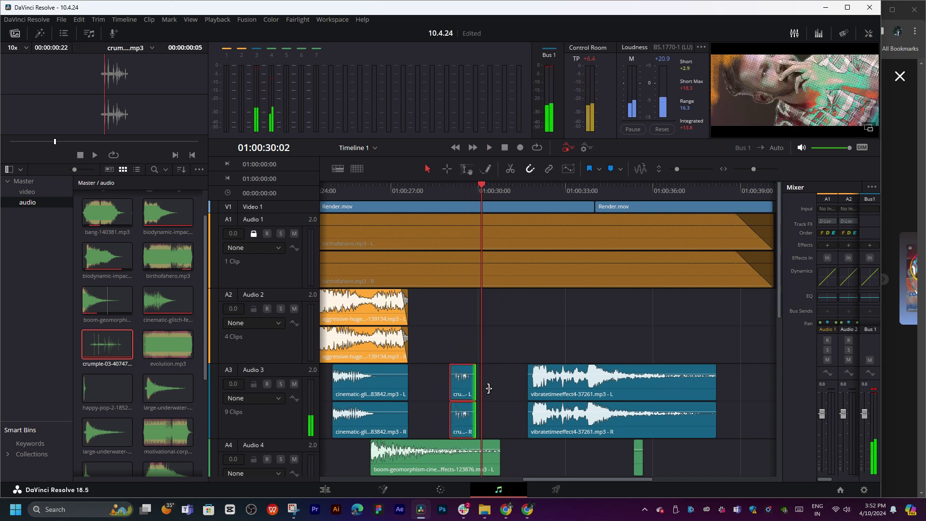
# - Try the crumple clip on Audio 2, zoom in, return it to Audio 3, and audition
pyautogui.moveTo(461, 385); pyautogui.dragTo(478, 348)
pyautogui.hotkey('ctrl', '=')
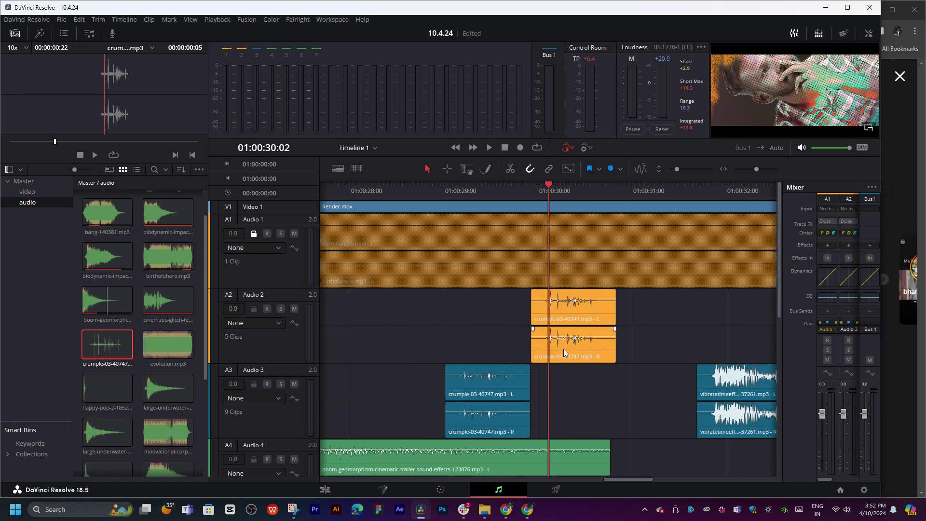
pyautogui.moveTo(563, 349); pyautogui.dragTo(557, 403)
pyautogui.click(456, 198)
pyautogui.press('space')
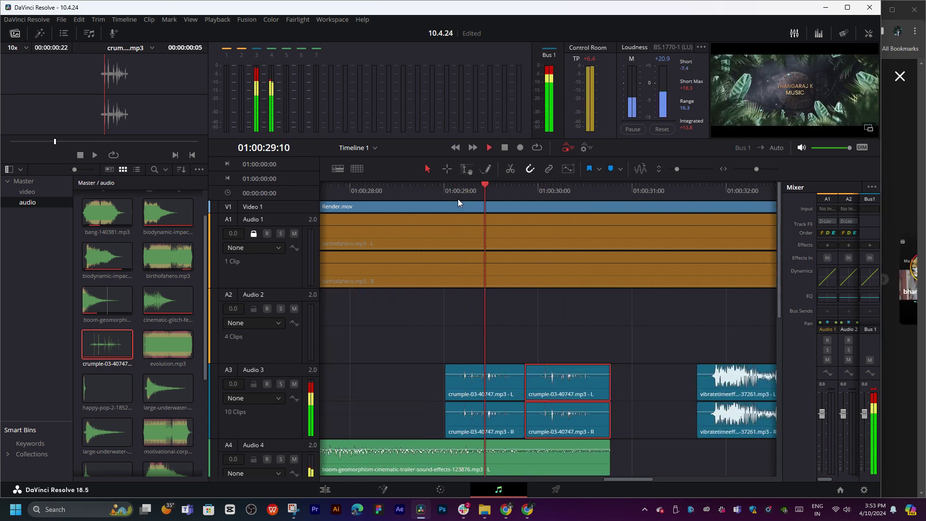
pyautogui.click(507, 199)
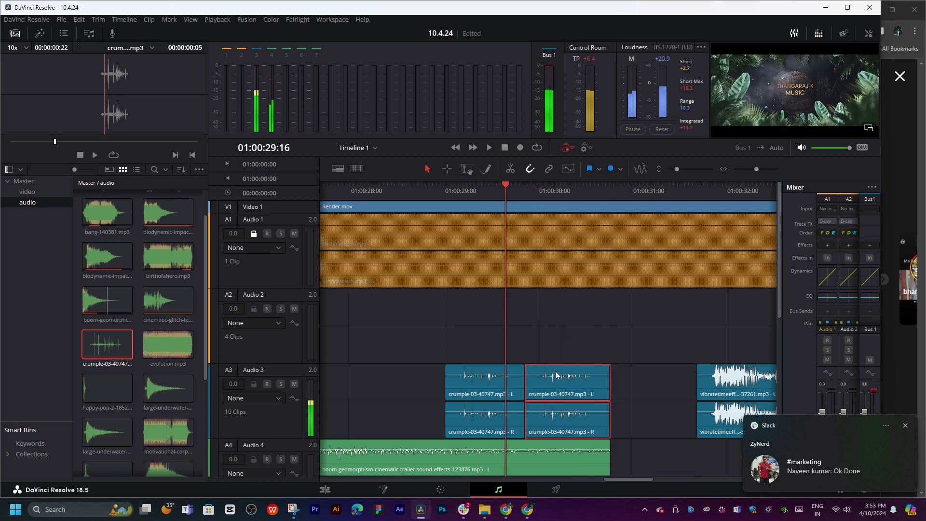
# - Place a crumple clip on Audio 2 near 01:00:29 and replay the layered section
pyautogui.moveTo(556, 374); pyautogui.dragTo(528, 348)
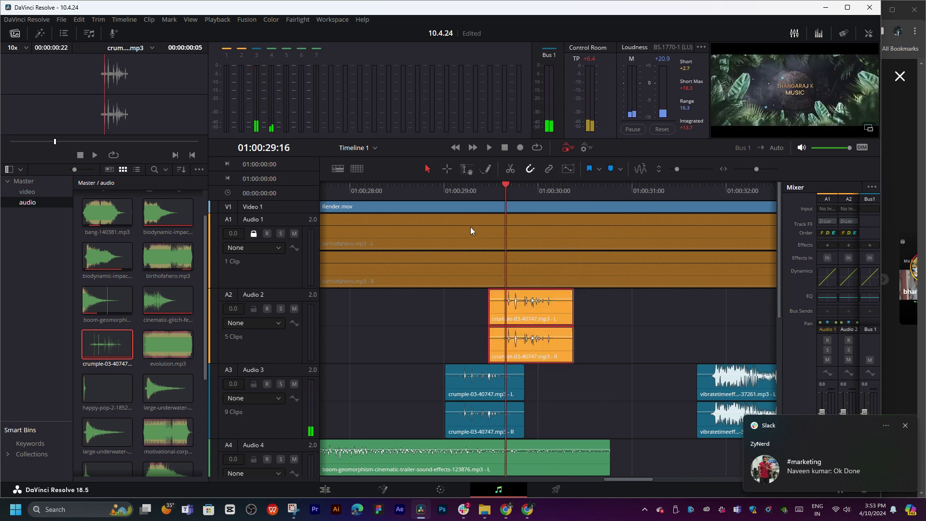
pyautogui.click(462, 196)
pyautogui.press('space')
pyautogui.click(421, 194)
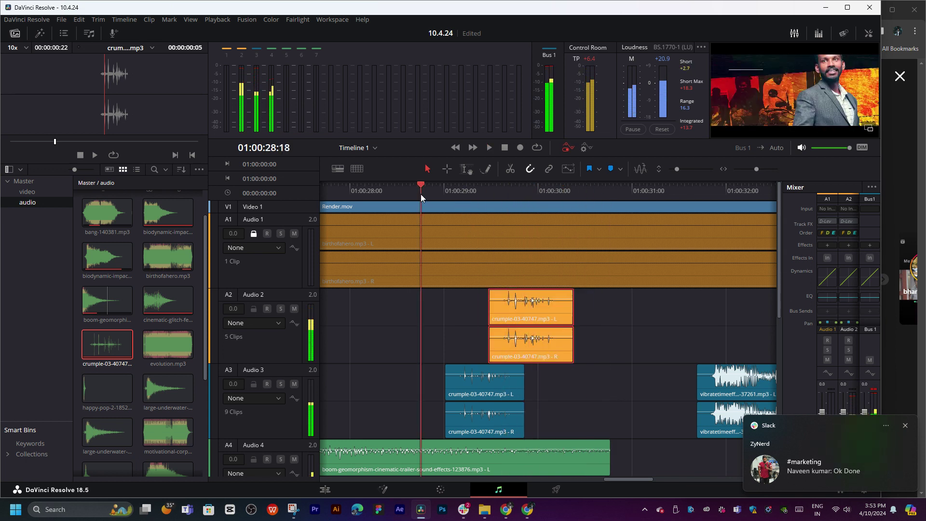
pyautogui.moveTo(424, 194); pyautogui.dragTo(445, 193)
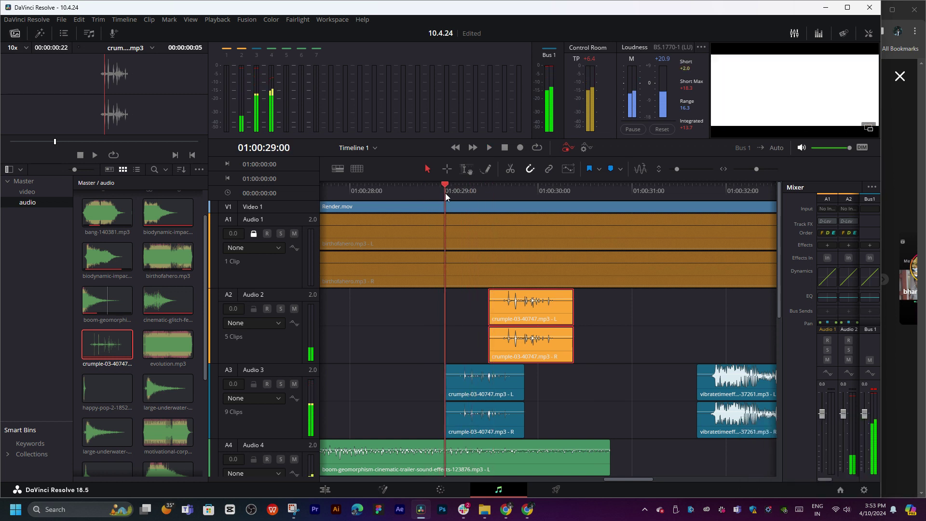
# - Nudge the Audio 3 and Audio 2 crumple clips slightly earlier, replaying around 01:00:29
pyautogui.moveTo(482, 395); pyautogui.dragTo(465, 393)
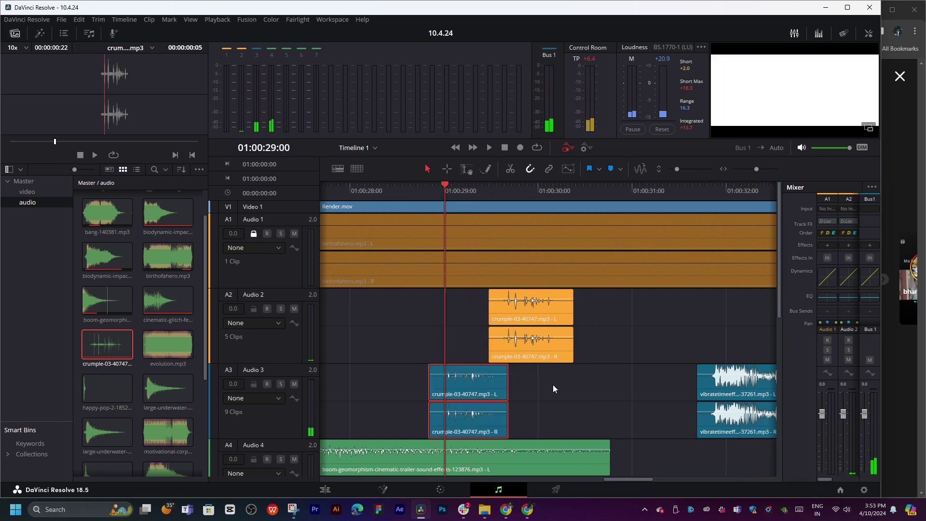
pyautogui.press('space')
pyautogui.press('space')
pyautogui.click(487, 190)
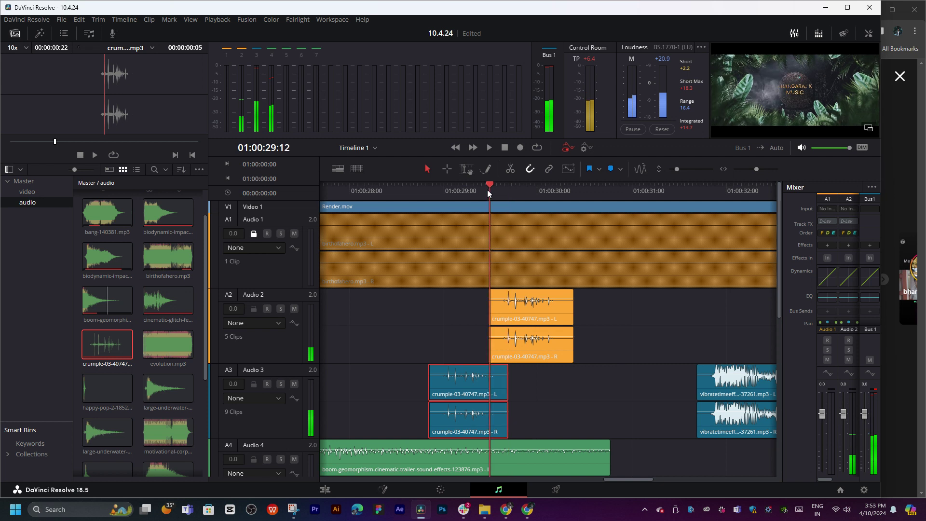
pyautogui.moveTo(488, 190); pyautogui.dragTo(482, 191)
pyautogui.moveTo(529, 332); pyautogui.dragTo(505, 346)
pyautogui.press('space')
pyautogui.click(430, 191)
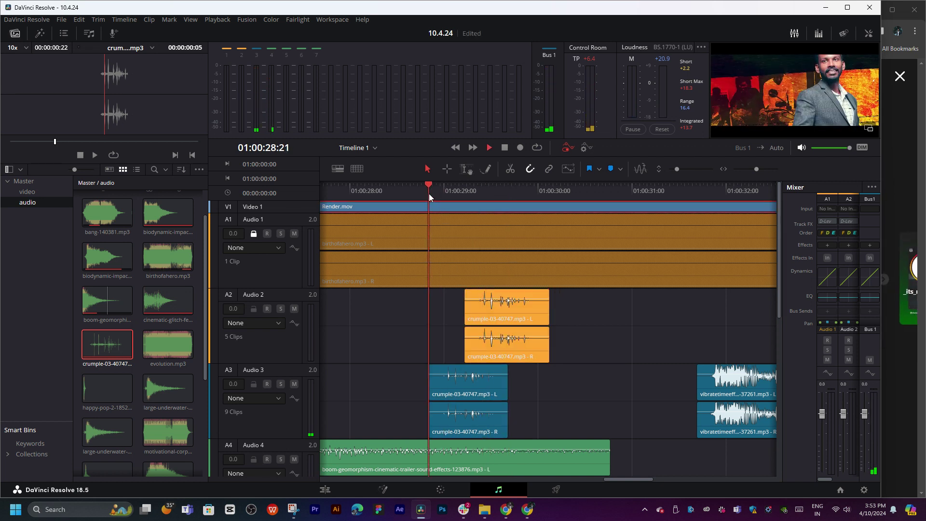
pyautogui.click(431, 193)
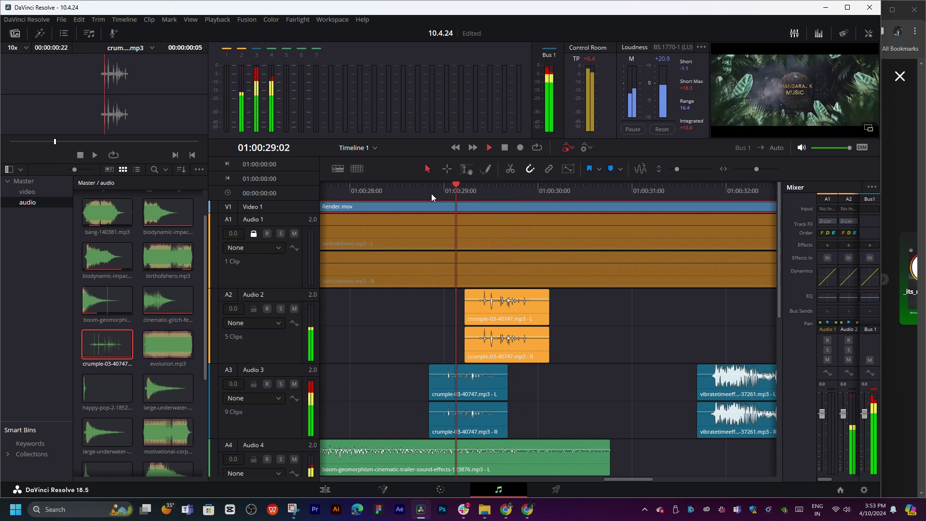
pyautogui.click(463, 198)
pyautogui.press('space')
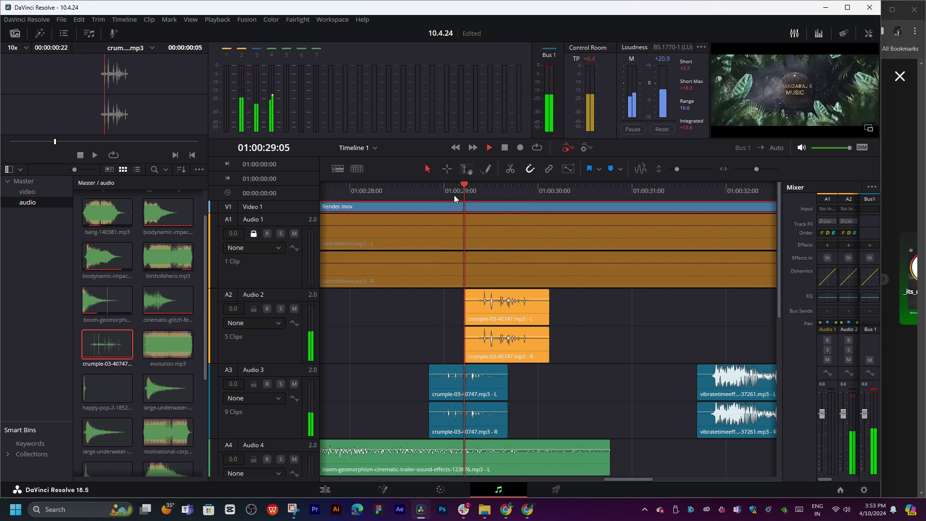
pyautogui.click(433, 190)
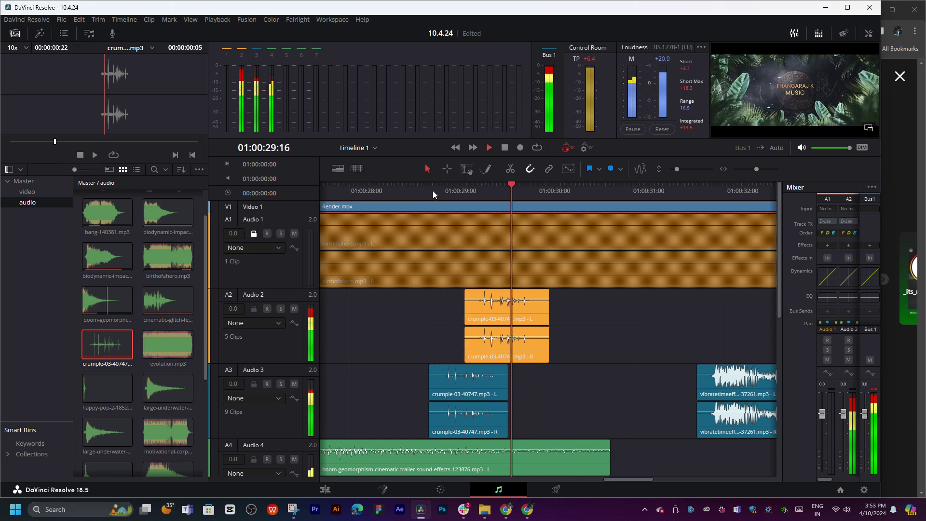
pyautogui.press('space')
pyautogui.click(508, 222)
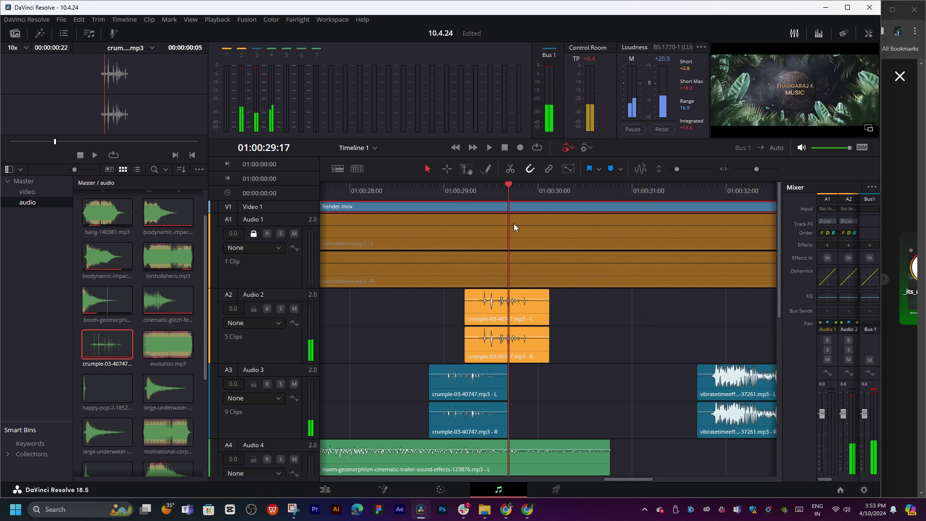
# - Turn the Audio 2 crumple clip down to -6 dB and replay to hear the quieter layer
pyautogui.moveTo(516, 300); pyautogui.dragTo(514, 302)
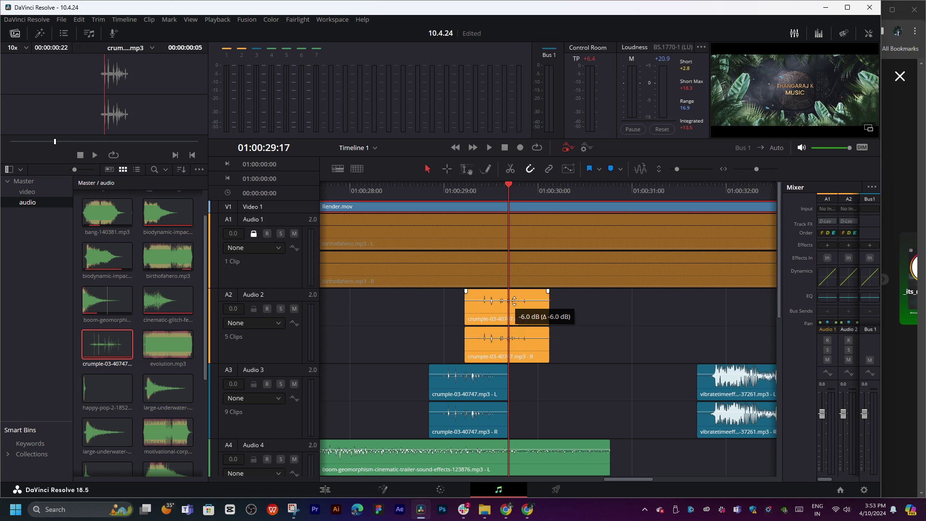
pyautogui.click(462, 190)
pyautogui.press('space')
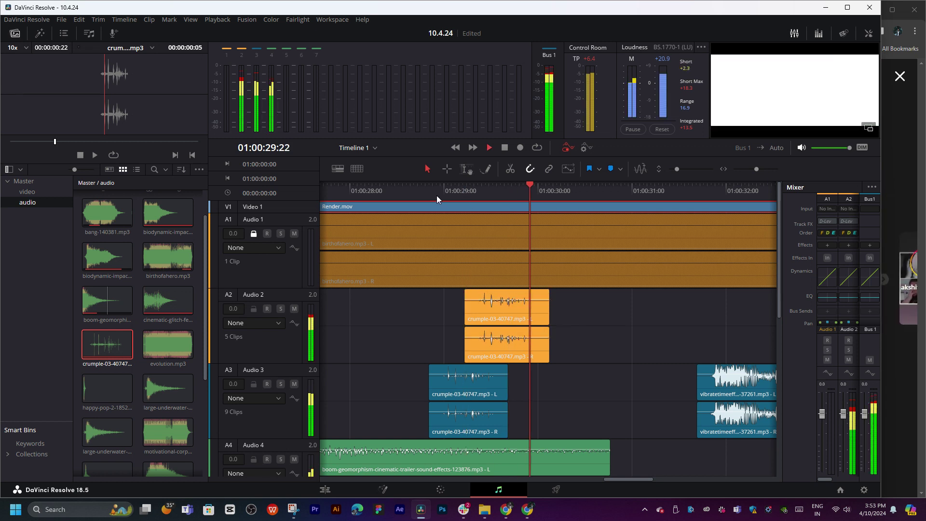
pyautogui.click(442, 195)
pyautogui.press('space')
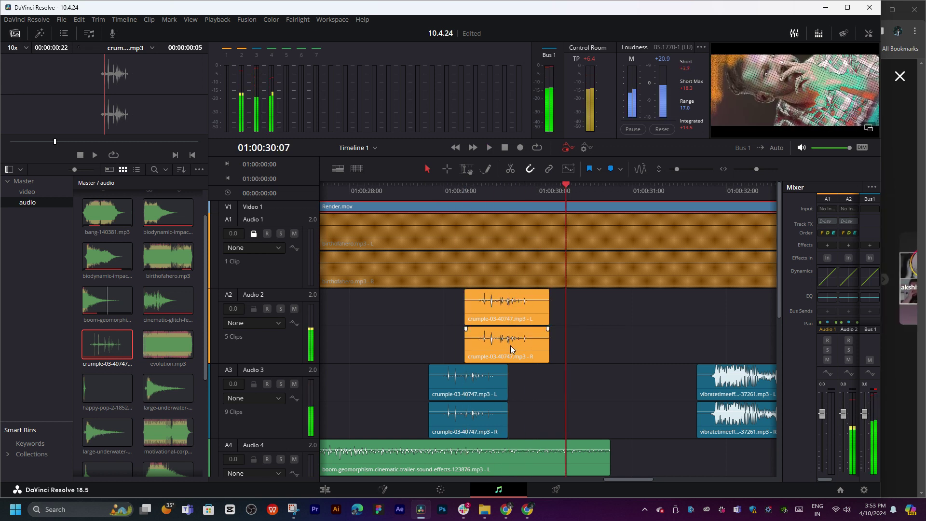
# - Change the Audio 5 track colour to pink
pyautogui.scroll(-5, 544, 373)
pyautogui.scroll(5, 543, 373)
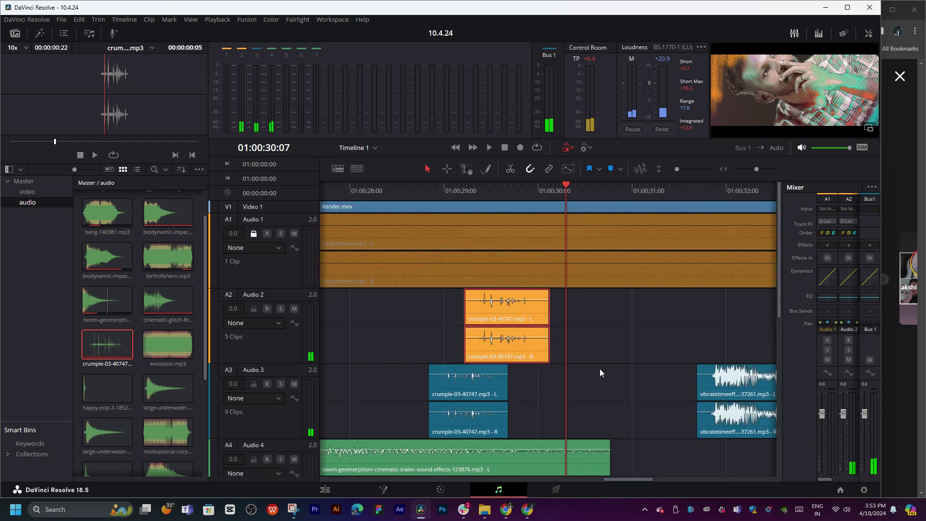
pyautogui.scroll(-3, 600, 369)
pyautogui.scroll(-5, 600, 370)
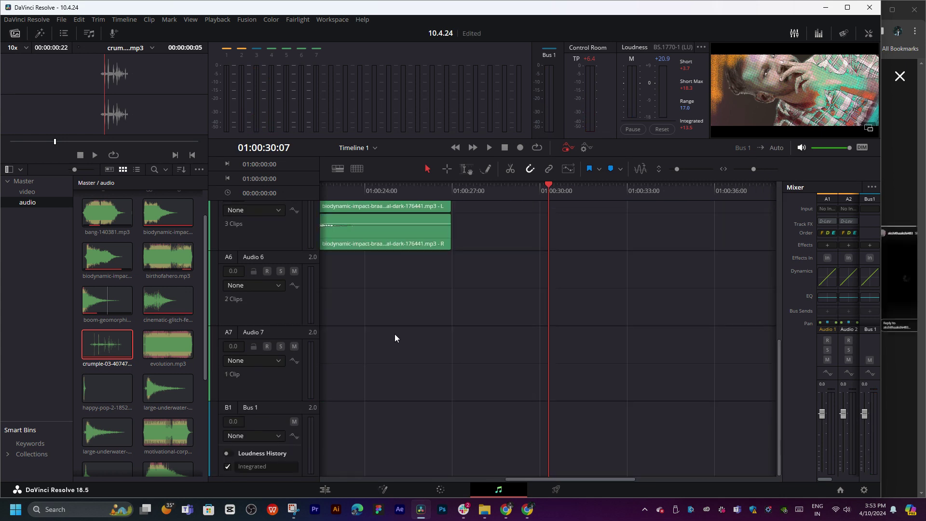
pyautogui.scroll(3, 367, 338)
pyautogui.scroll(-1, 325, 343)
pyautogui.rightClick(281, 351)
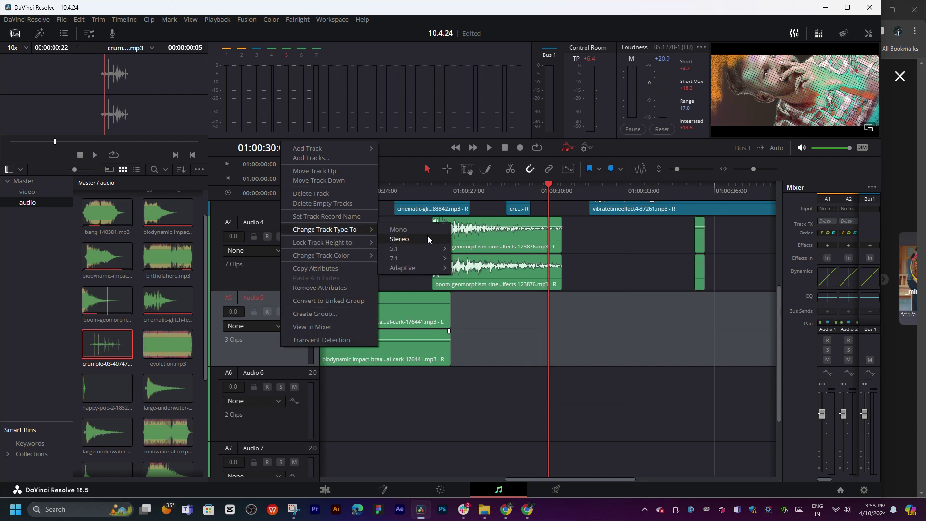
pyautogui.moveTo(343, 244)
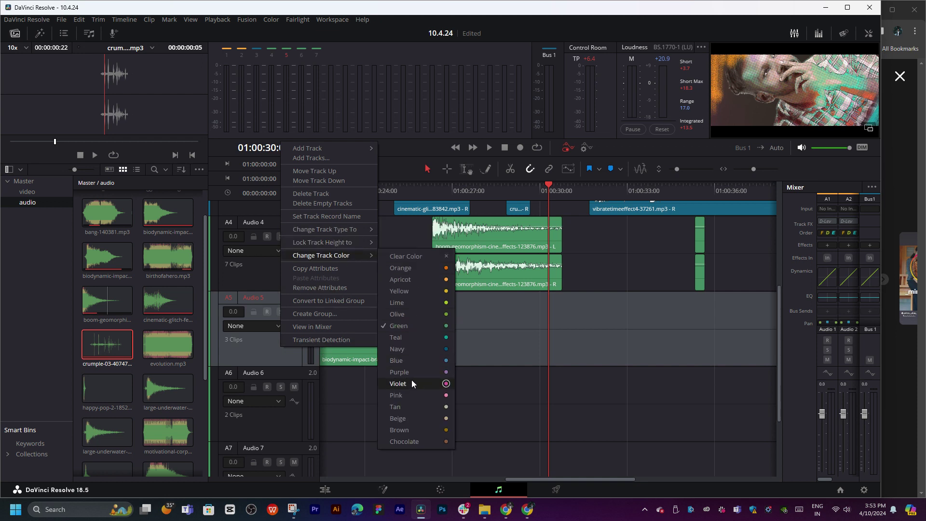
pyautogui.click(412, 380)
# - Change the Audio 6 track colour to tan, recolouring its vibrate clips
pyautogui.hscroll(-5, 576, 377)
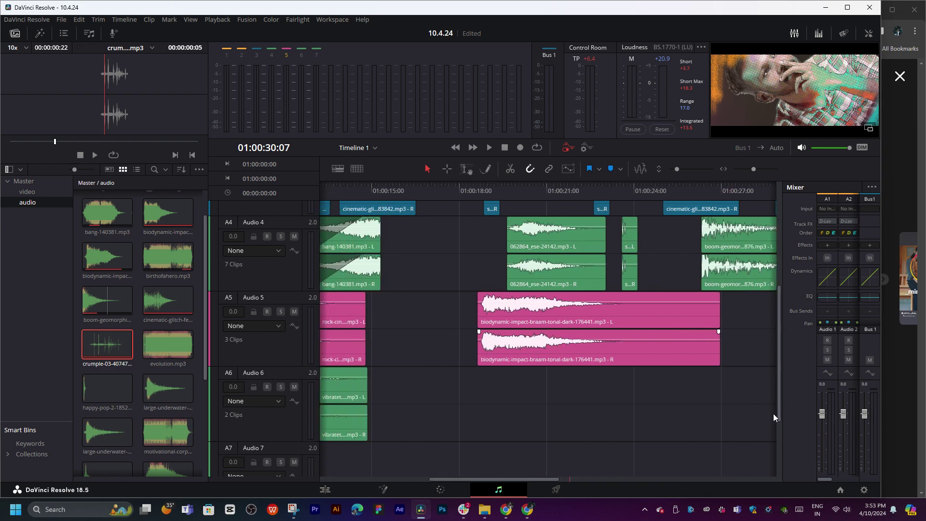
pyautogui.hscroll(3, 525, 416)
pyautogui.hscroll(-3, 527, 413)
pyautogui.hscroll(-3, 636, 435)
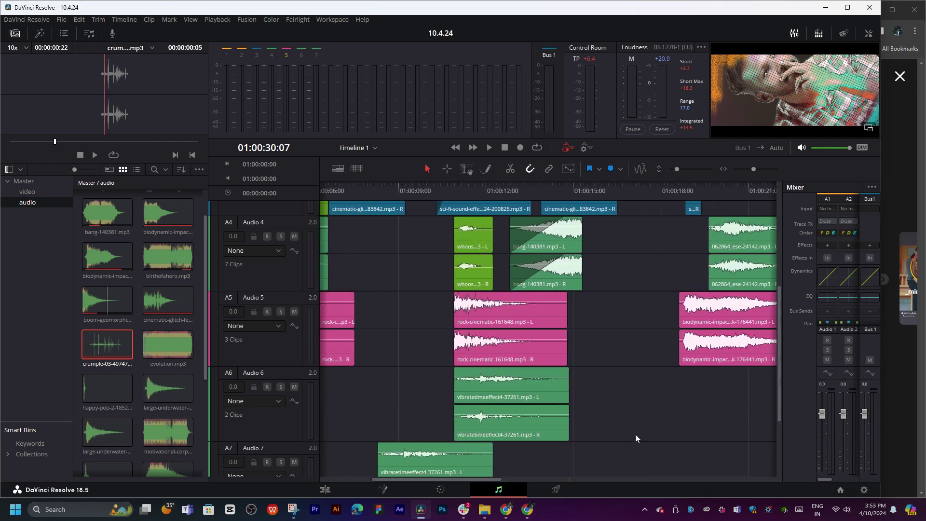
pyautogui.hscroll(-3, 664, 376)
pyautogui.rightClick(281, 417)
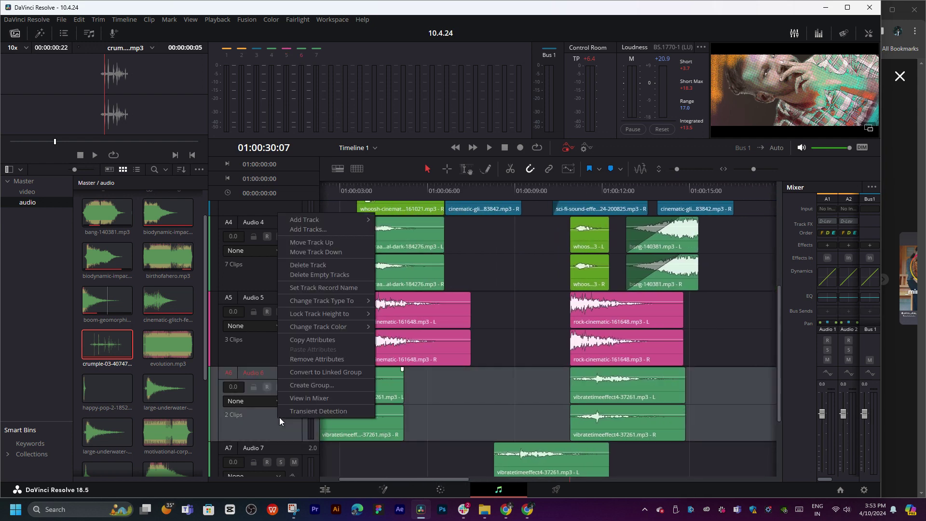
pyautogui.moveTo(325, 326)
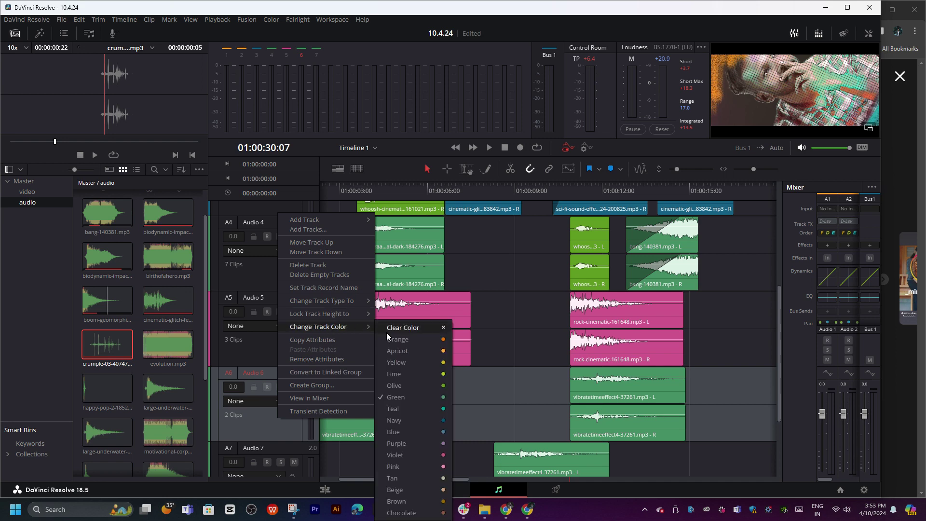
pyautogui.click(396, 478)
# - Play the edit from about 01:00:11
pyautogui.hscroll(5, 479, 266)
pyautogui.click(428, 190)
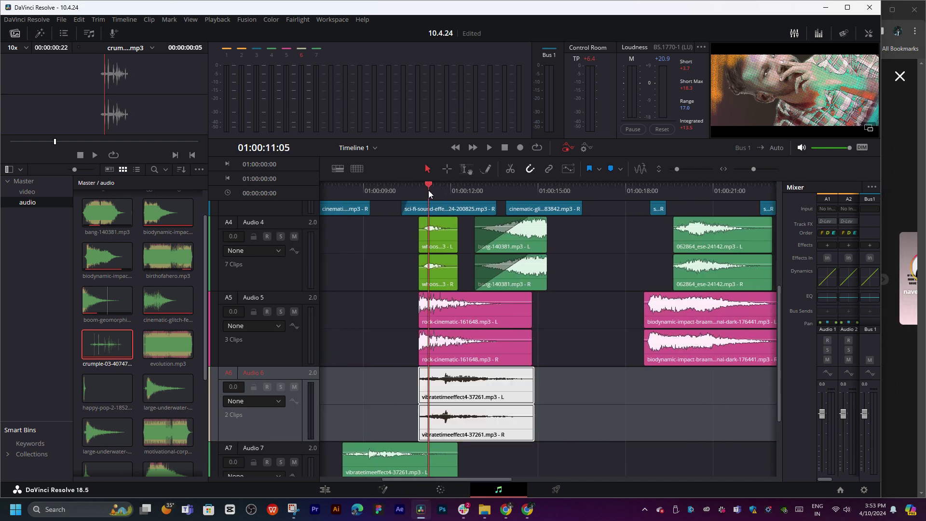
pyautogui.press('space')
# - Scroll the timeline along to follow the edit as it plays
pyautogui.hscroll(3, 550, 315)
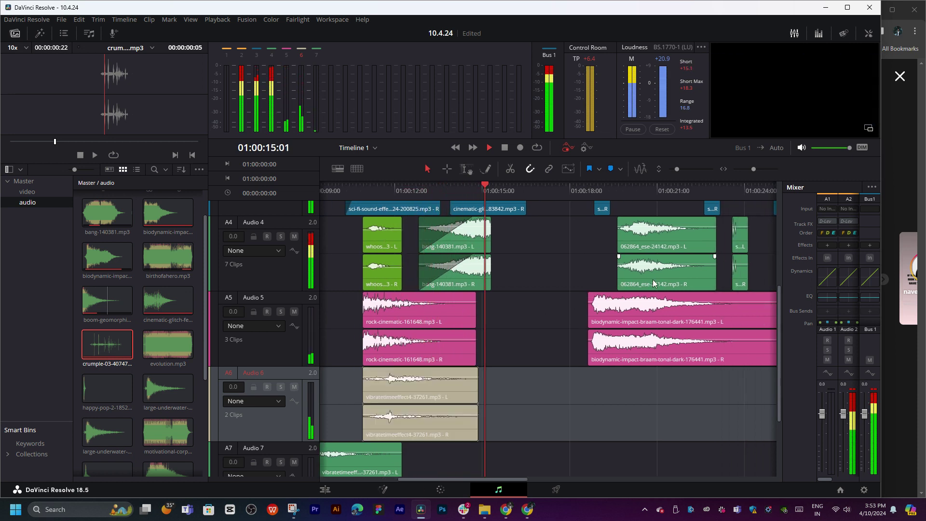
pyautogui.hscroll(3, 592, 318)
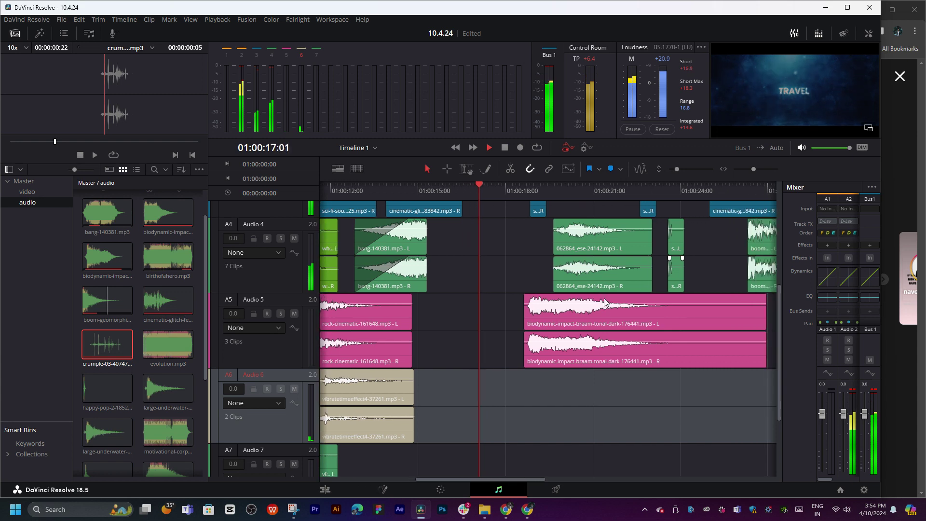
pyautogui.scroll(1, 593, 318)
pyautogui.hscroll(2, 593, 317)
pyautogui.scroll(1, 592, 318)
pyautogui.hscroll(1, 579, 304)
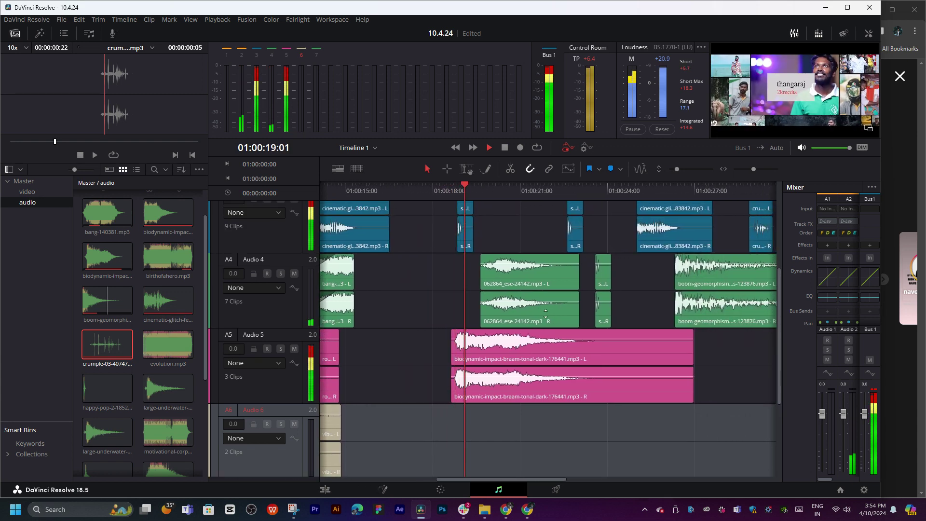
pyautogui.scroll(1, 566, 291)
pyautogui.scroll(2, 565, 323)
pyautogui.hscroll(2, 547, 329)
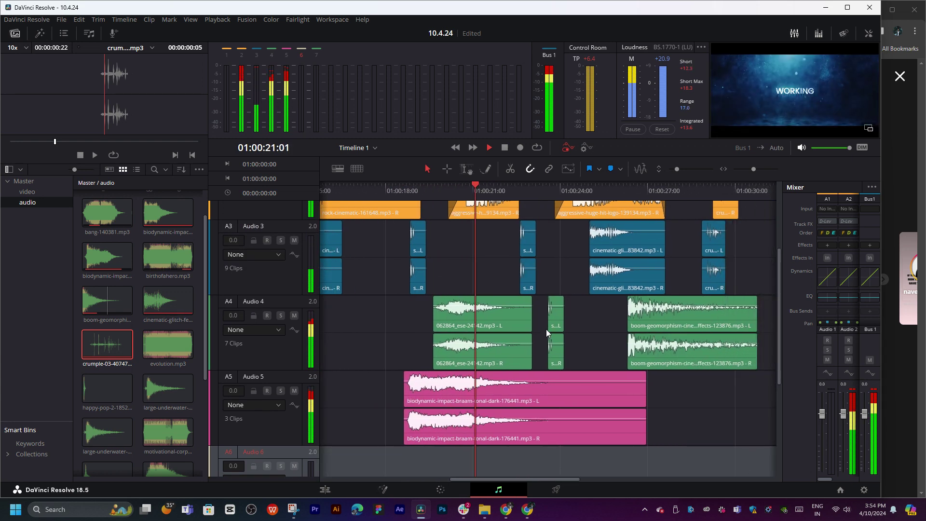
pyautogui.hscroll(3, 531, 321)
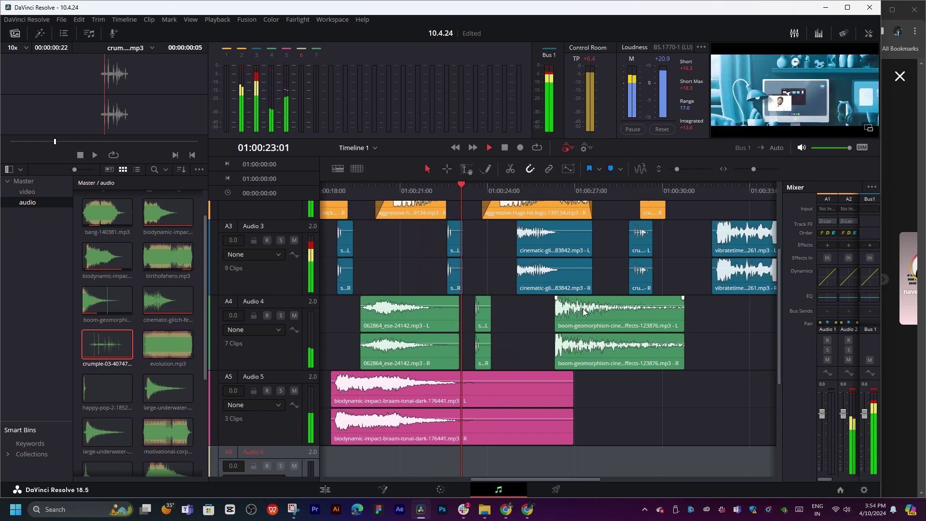
pyautogui.hscroll(3, 583, 309)
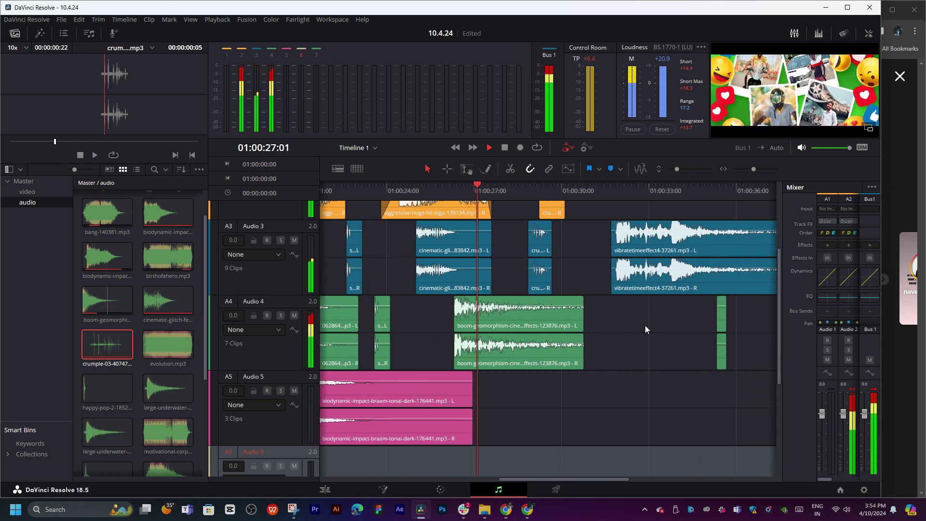
pyautogui.hscroll(1, 642, 325)
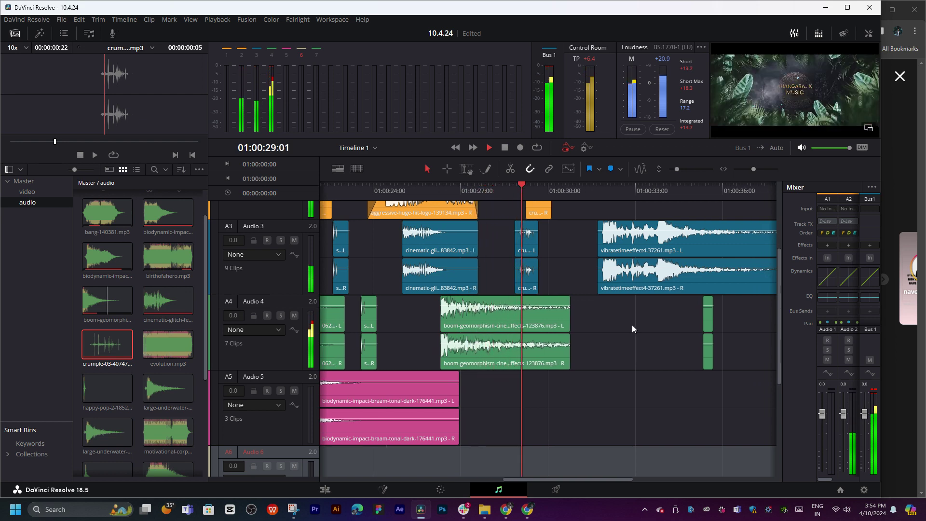
# - Return the playhead to around 01:00:27 and stop playback
pyautogui.click(477, 190)
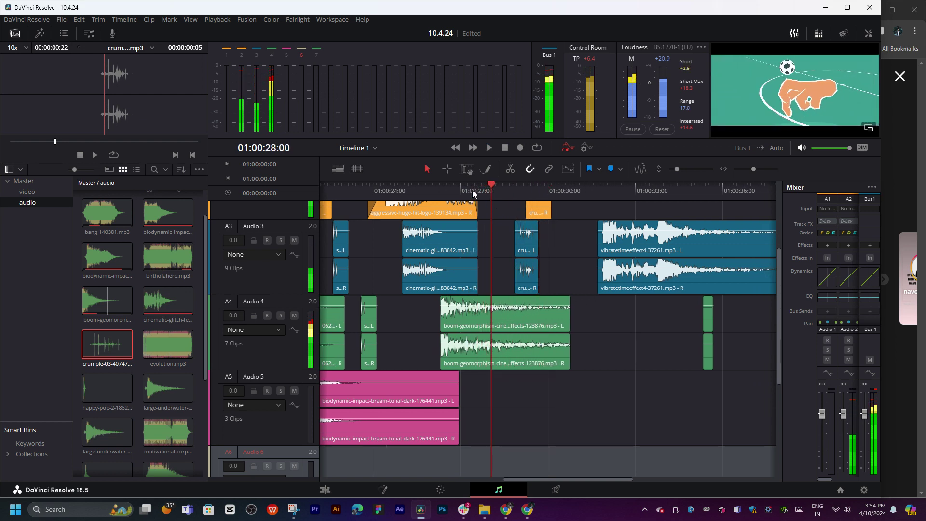
pyautogui.press('space')
pyautogui.hscroll(2, 525, 254)
# - Preview the large-underwater sound from its start in the source viewer
pyautogui.click(144, 388)
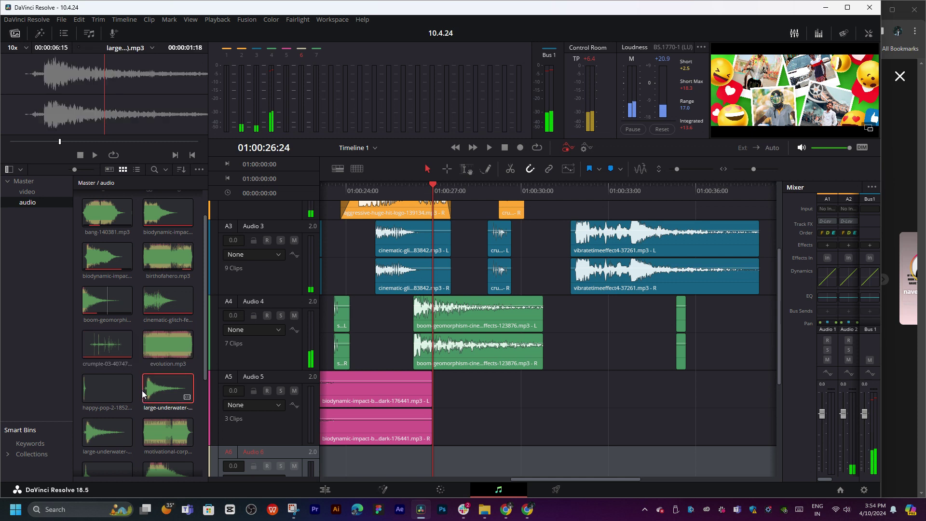
pyautogui.moveTo(31, 141); pyautogui.dragTo(27, 143)
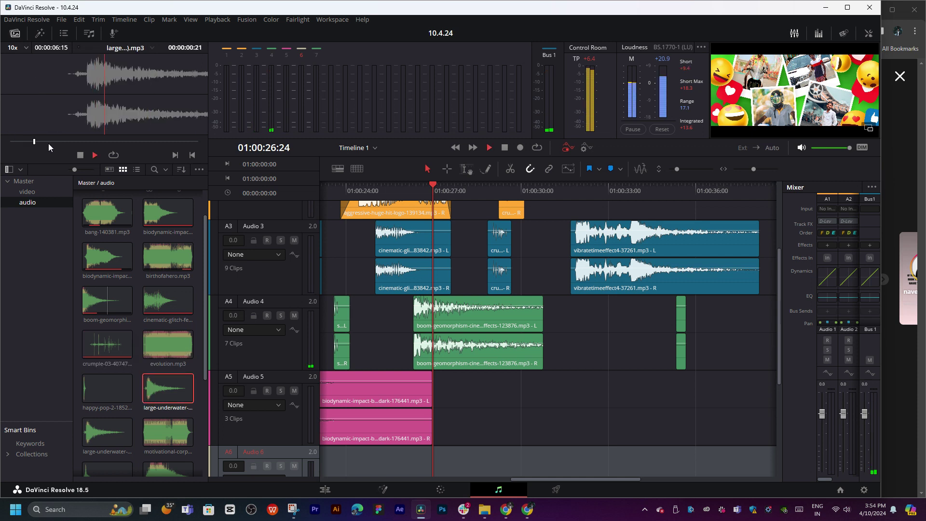
pyautogui.press('space')
pyautogui.press('space')
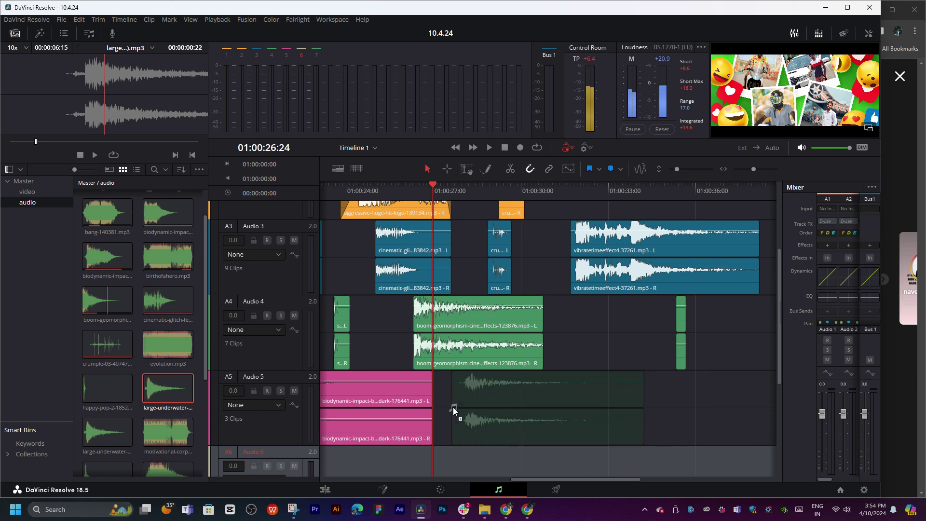
# - Add the underwater explosion clip near 01:00:27 and move it onto Audio 6
pyautogui.moveTo(80, 129); pyautogui.dragTo(453, 407)
pyautogui.moveTo(446, 190); pyautogui.dragTo(438, 195)
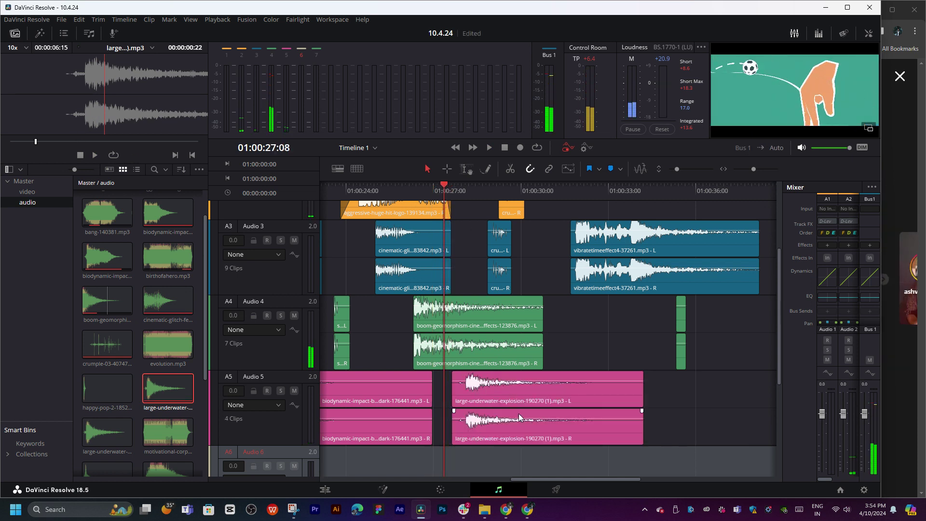
pyautogui.moveTo(515, 431); pyautogui.dragTo(505, 431)
pyautogui.scroll(-3, 503, 430)
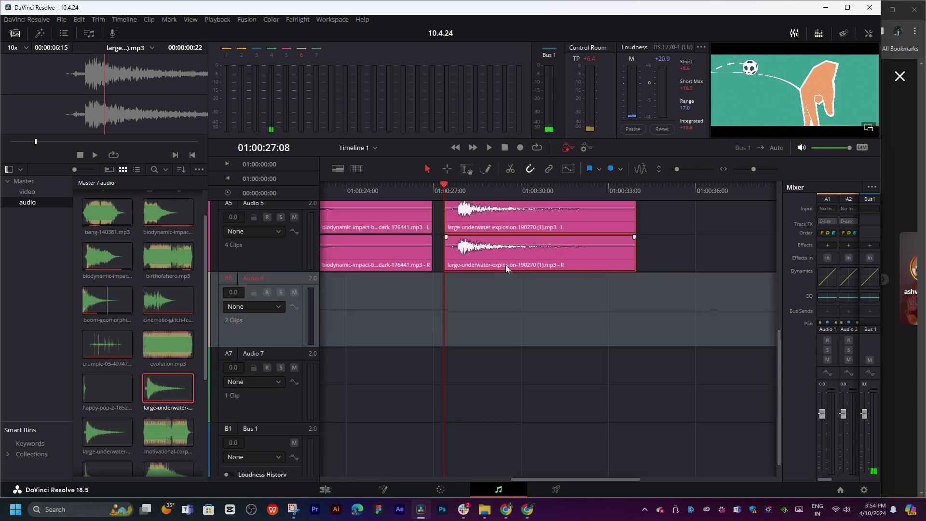
pyautogui.moveTo(506, 265); pyautogui.dragTo(499, 341)
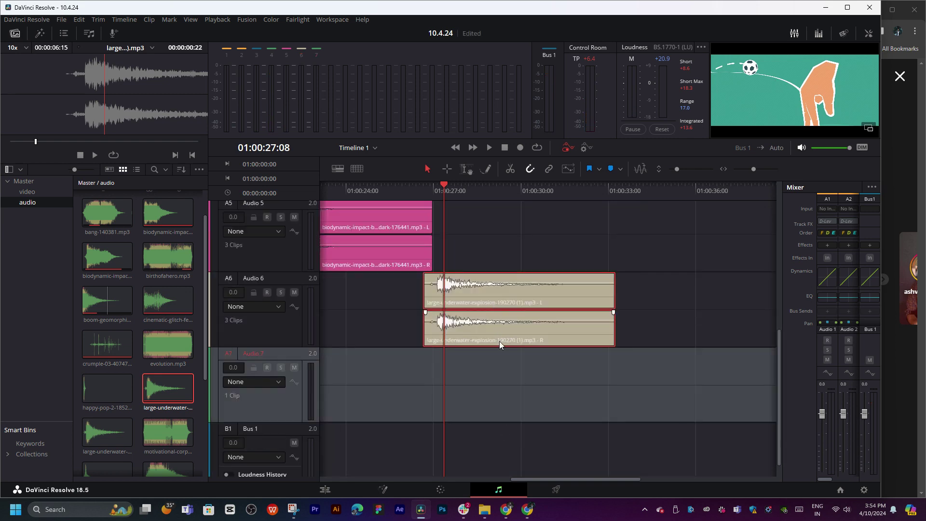
pyautogui.scroll(3, 500, 343)
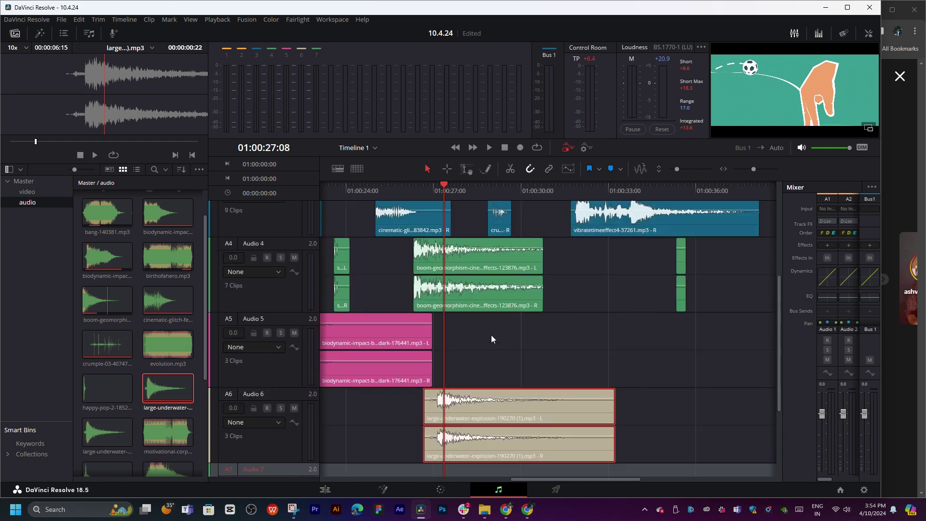
# - Replay the explosion around 01:00:25–01:00:28 and stop playback
pyautogui.click(427, 192)
pyautogui.press('space')
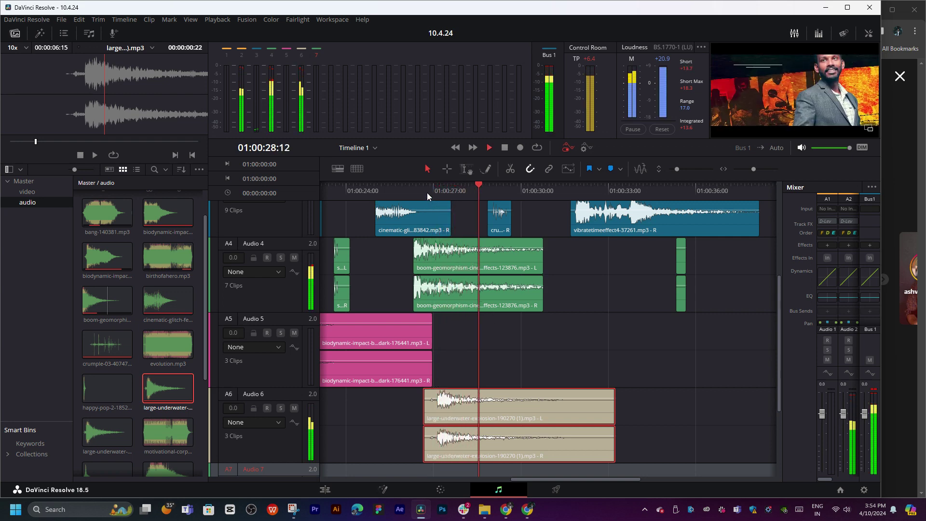
pyautogui.click(401, 193)
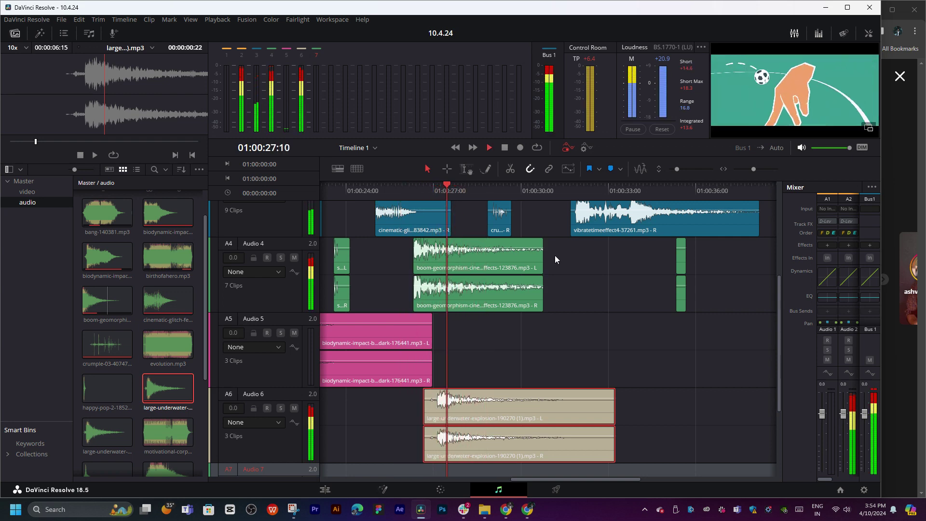
pyautogui.click(437, 195)
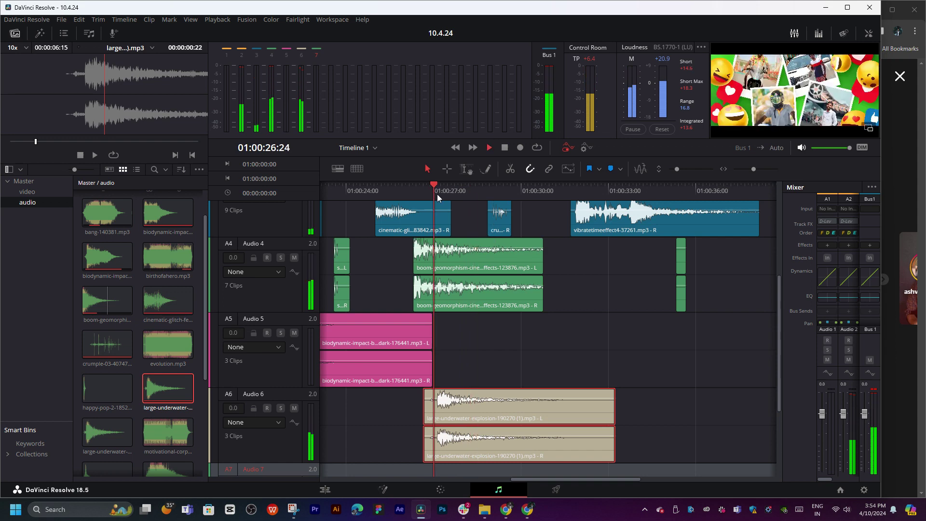
pyautogui.press('space')
# - Preview the happy-pop sound from the Media Pool
pyautogui.scroll(-1, 103, 356)
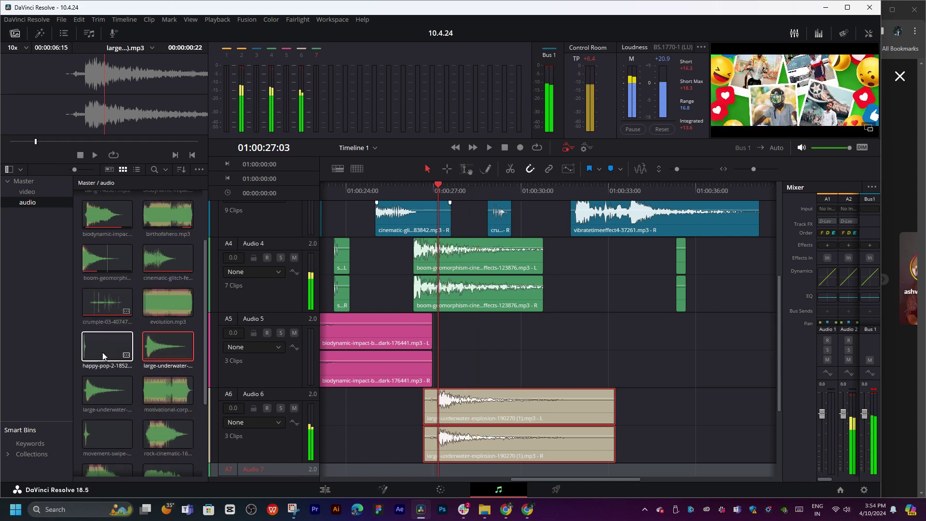
pyautogui.click(90, 355)
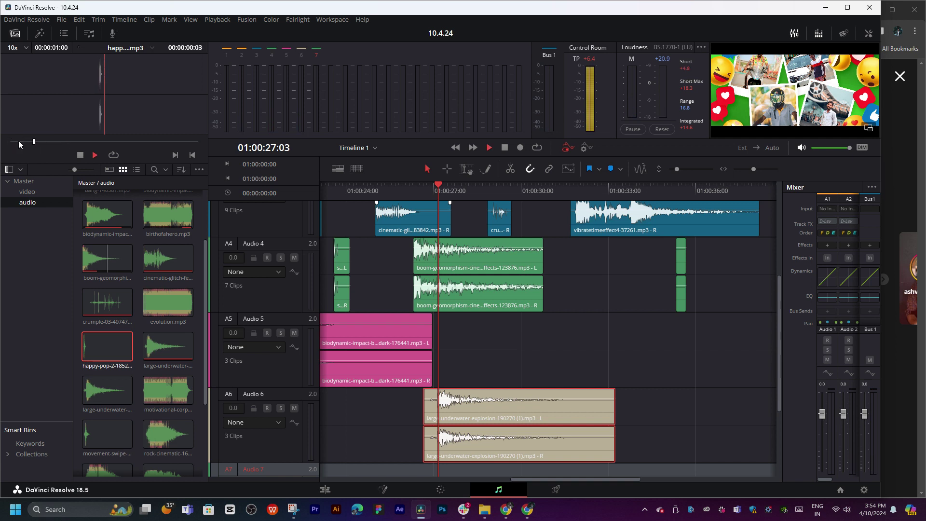
pyautogui.press('space')
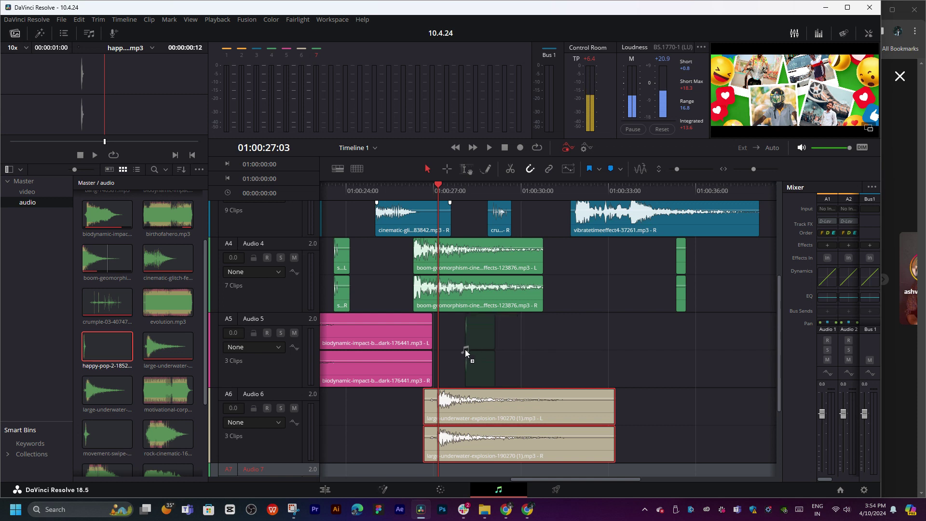
# - Add the happy-pop clip to Audio 5 just before 01:00:27 and zoom in there
pyautogui.moveTo(466, 351); pyautogui.dragTo(477, 341)
pyautogui.press('space')
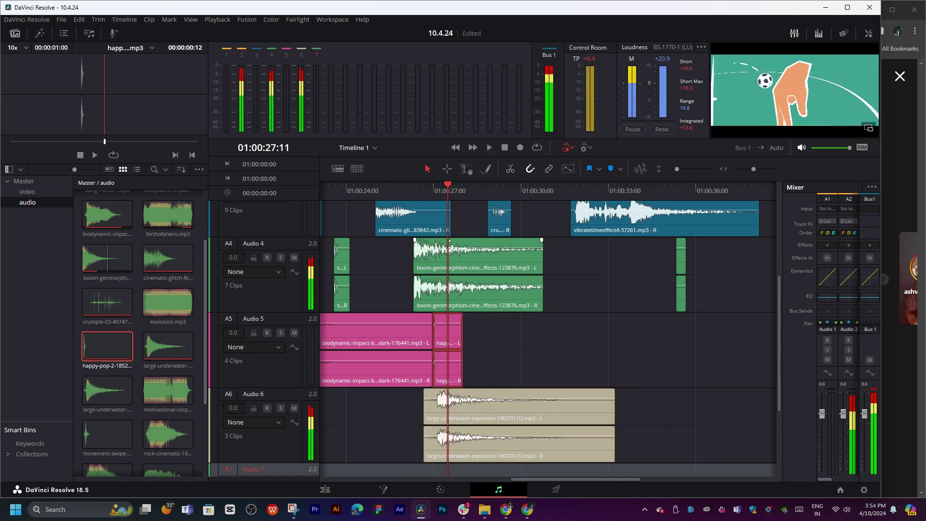
pyautogui.click(433, 188)
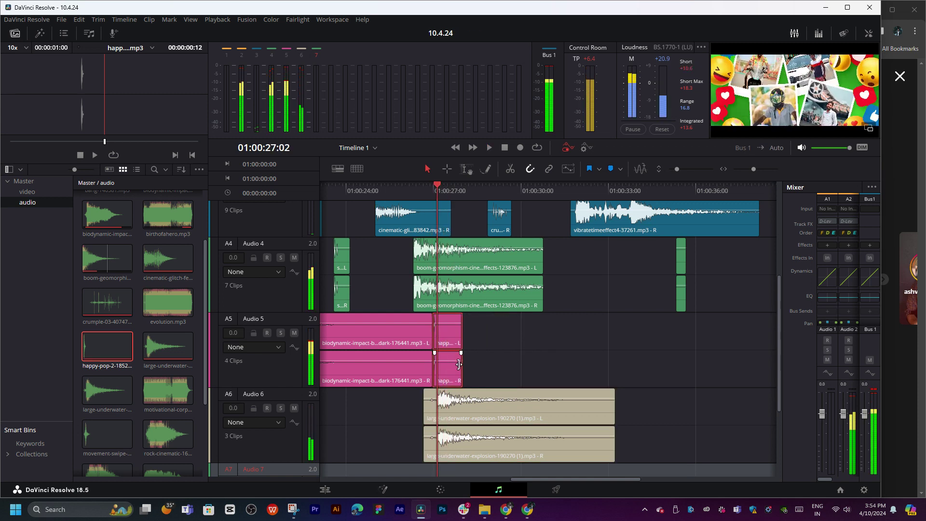
pyautogui.click(458, 334)
pyautogui.moveTo(458, 338)
pyautogui.mouseDown()
pyautogui.moveTo(466, 338)
pyautogui.moveTo(434, 335)
pyautogui.mouseUp()
pyautogui.hotkey('ctrl', '=')
pyautogui.hotkey('ctrl', '=')
pyautogui.hscroll(3, 613, 346)
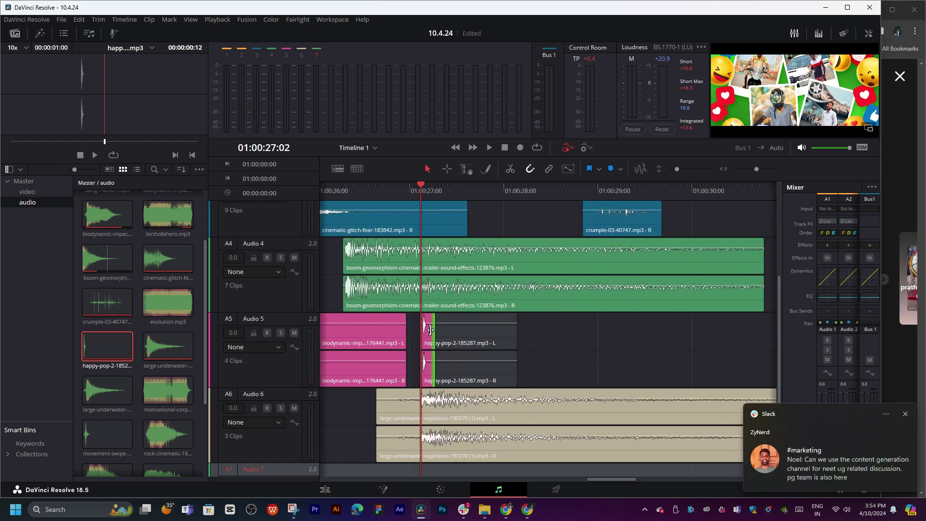
# - Zoom in further, nudge the happy-pop clip slightly later, and replay to check timing
pyautogui.hotkey('ctrl', '=')
pyautogui.hscroll(2, 499, 324)
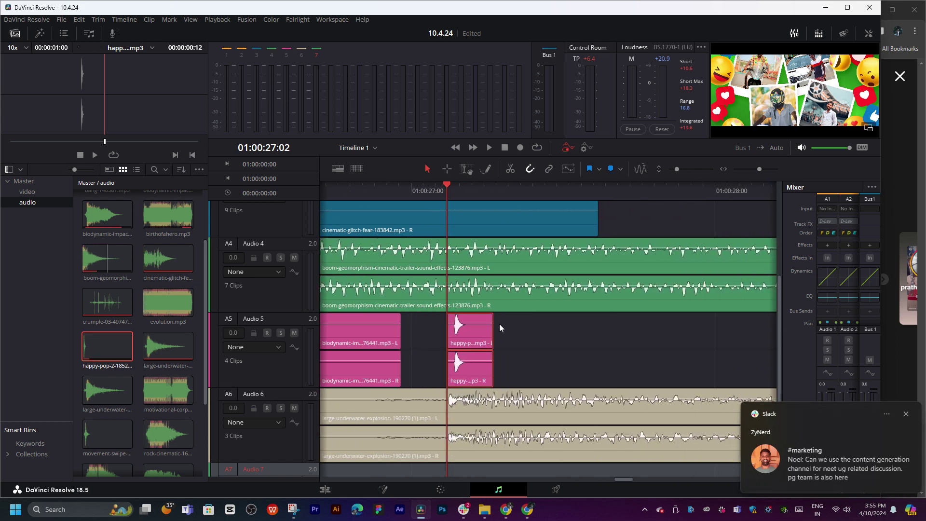
pyautogui.moveTo(464, 190); pyautogui.dragTo(481, 189)
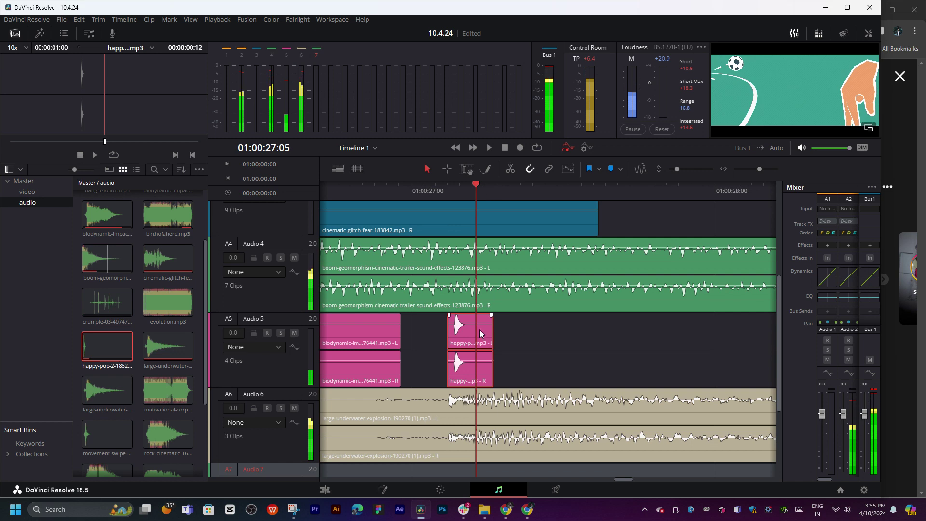
pyautogui.moveTo(484, 330); pyautogui.dragTo(514, 333)
pyautogui.press('space')
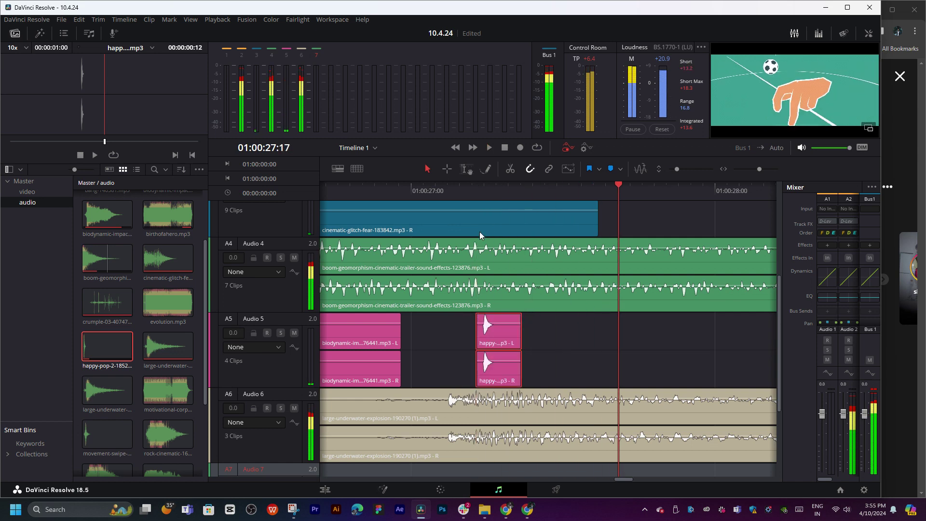
pyautogui.press('space')
pyautogui.press('space')
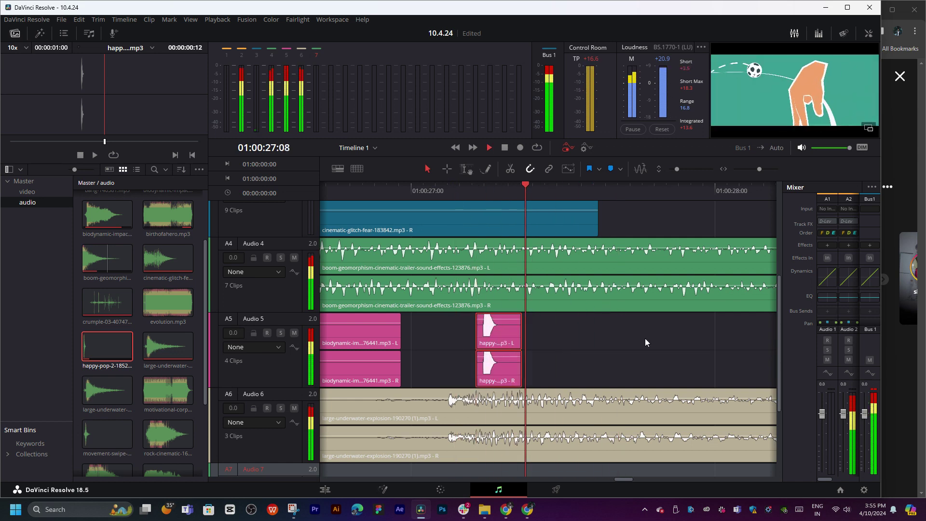
pyautogui.press('space')
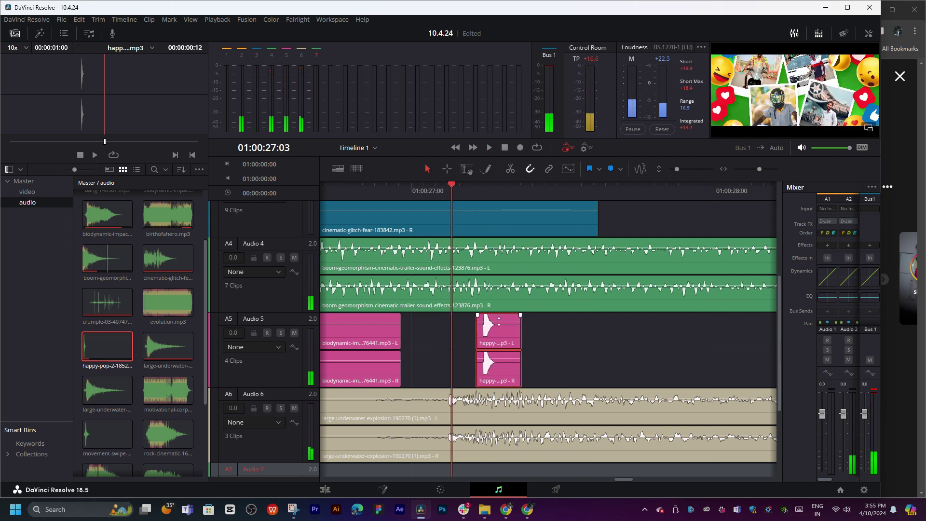
pyautogui.press('space')
# - Copy the happy-pop clip into three pops from 01:00:27:14 and replay them
pyautogui.press('space')
pyautogui.moveTo(476, 187); pyautogui.dragTo(585, 262)
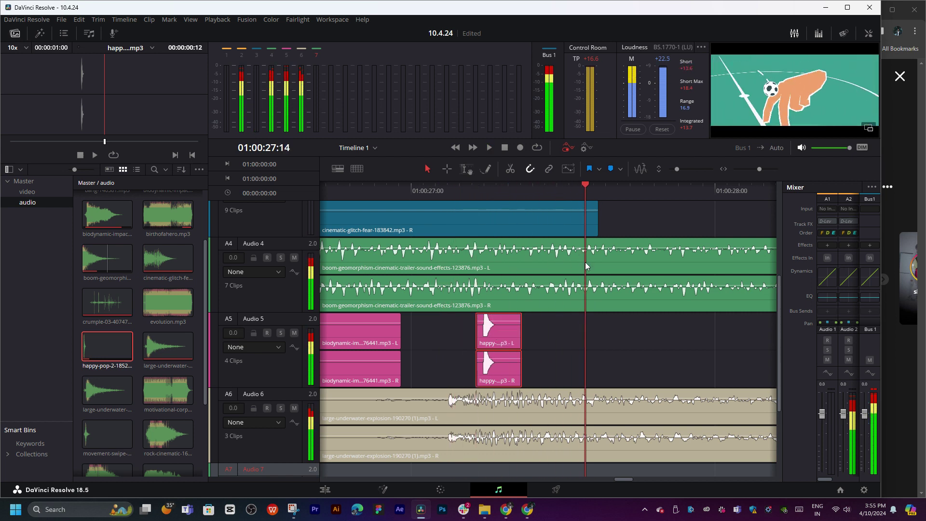
pyautogui.hscroll(3, 504, 270)
pyautogui.moveTo(401, 343); pyautogui.dragTo(496, 341)
pyautogui.click(375, 195)
pyautogui.press('space')
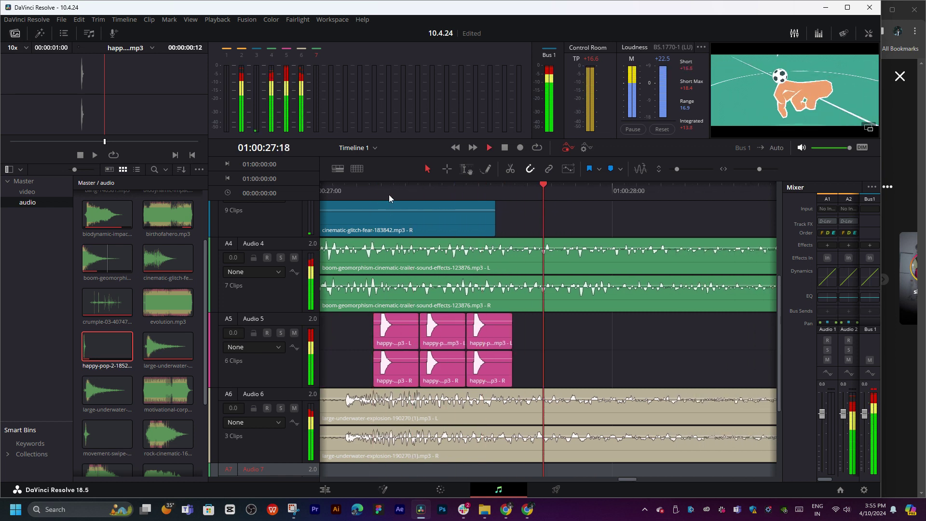
pyautogui.click(389, 195)
# - Shift the three happy-pop clips slightly later and replay from about 01:00:27:04
pyautogui.press('space')
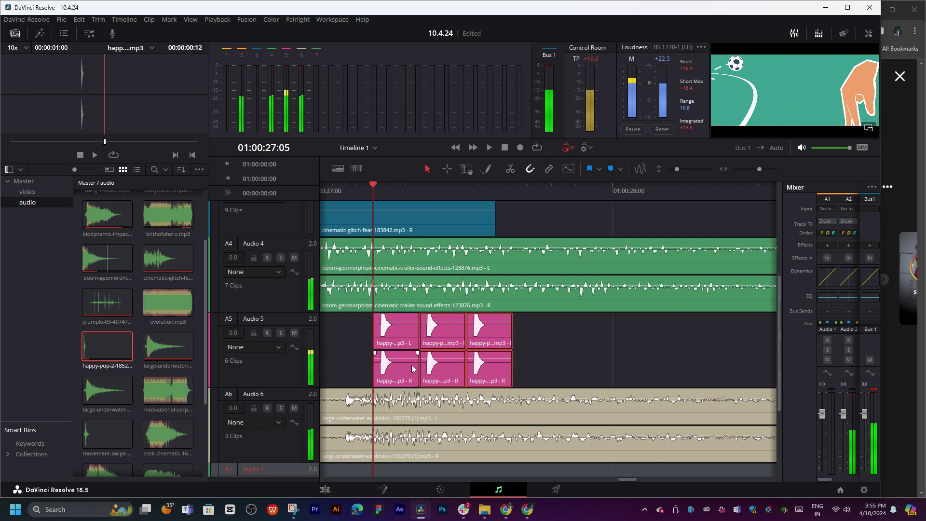
pyautogui.moveTo(408, 363)
pyautogui.mouseDown()
pyautogui.moveTo(542, 372)
pyautogui.moveTo(531, 371)
pyautogui.mouseUp()
pyautogui.press('space')
pyautogui.click(388, 193)
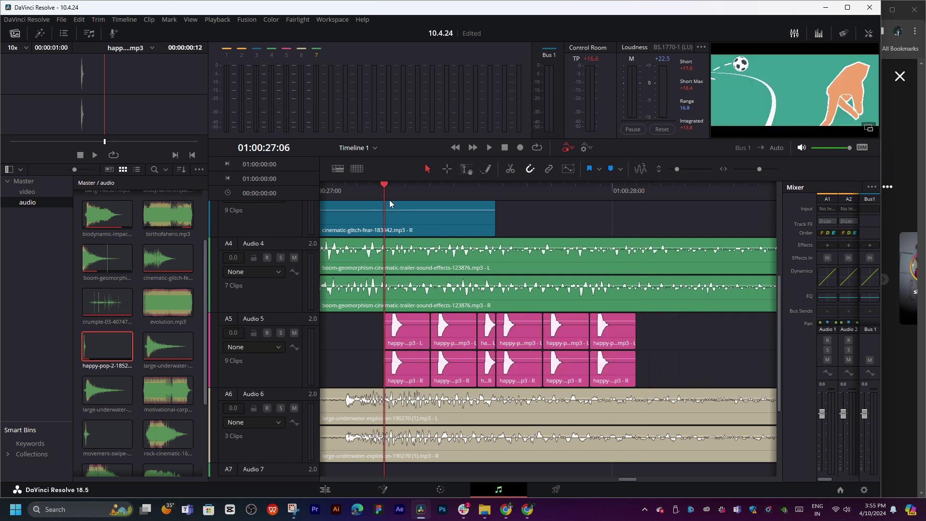
pyautogui.click(360, 189)
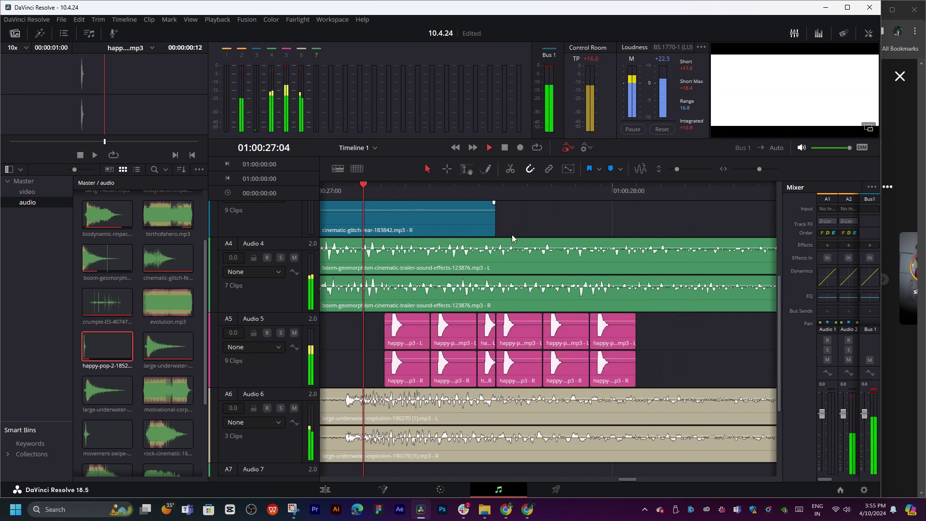
pyautogui.press('space')
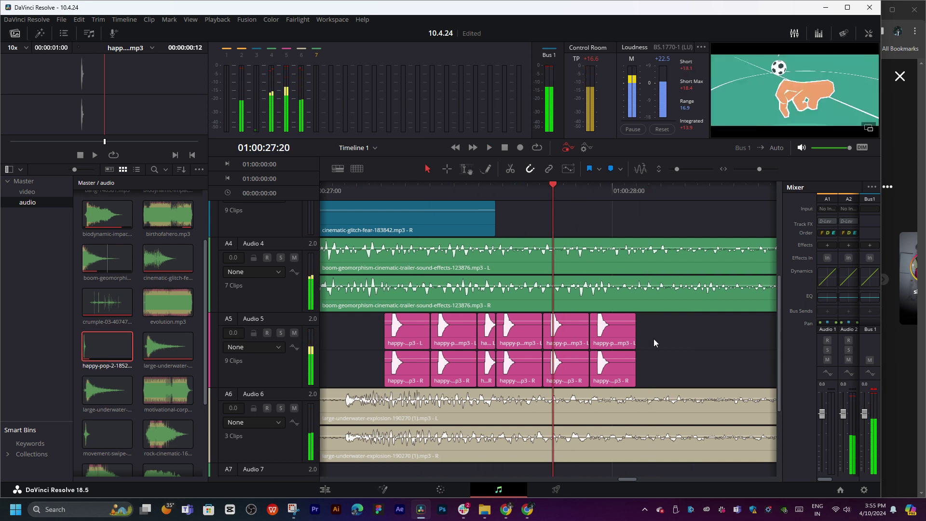
# - Move the last two pops earlier, trimming the fourth, and replay 01:00:27:06 to 01:00:28:01
pyautogui.moveTo(671, 328)
pyautogui.mouseDown()
pyautogui.moveTo(546, 370)
pyautogui.moveTo(566, 372)
pyautogui.mouseUp()
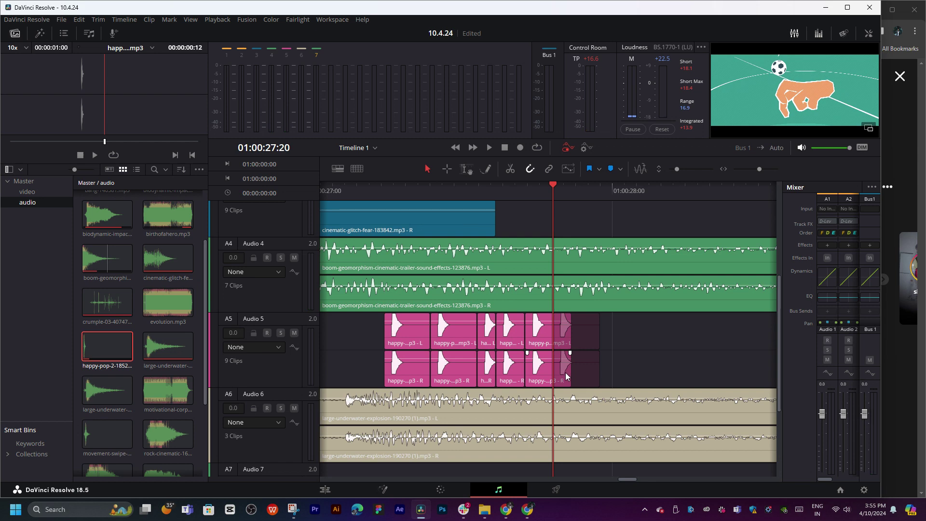
pyautogui.press('space')
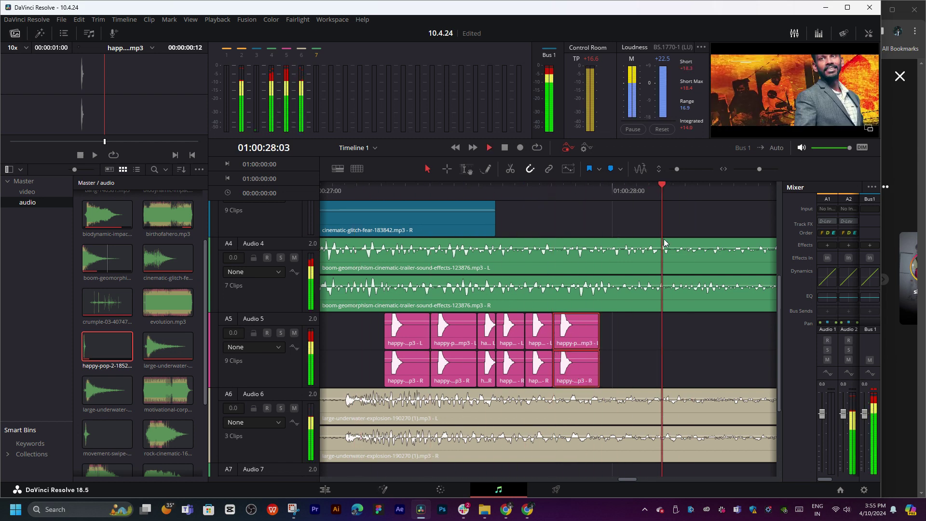
pyautogui.press('space')
pyautogui.click(381, 189)
pyautogui.press('space')
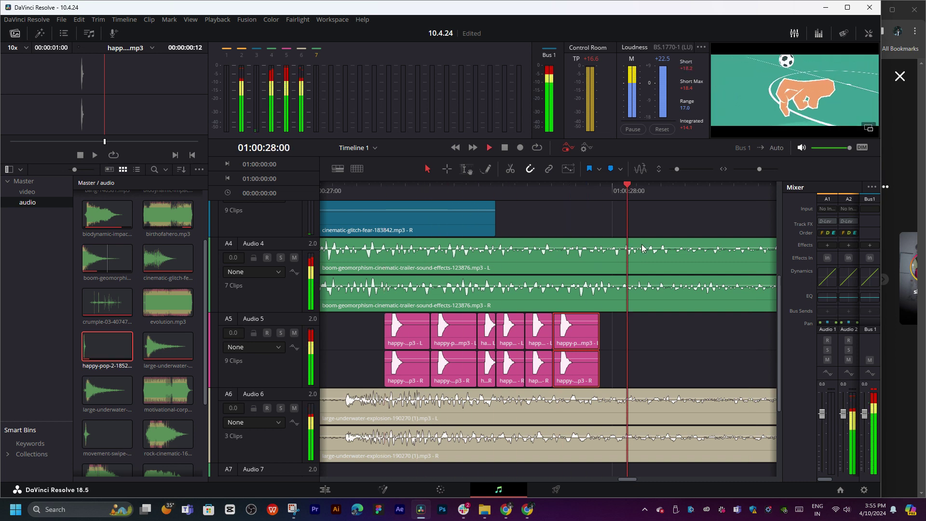
pyautogui.press('space')
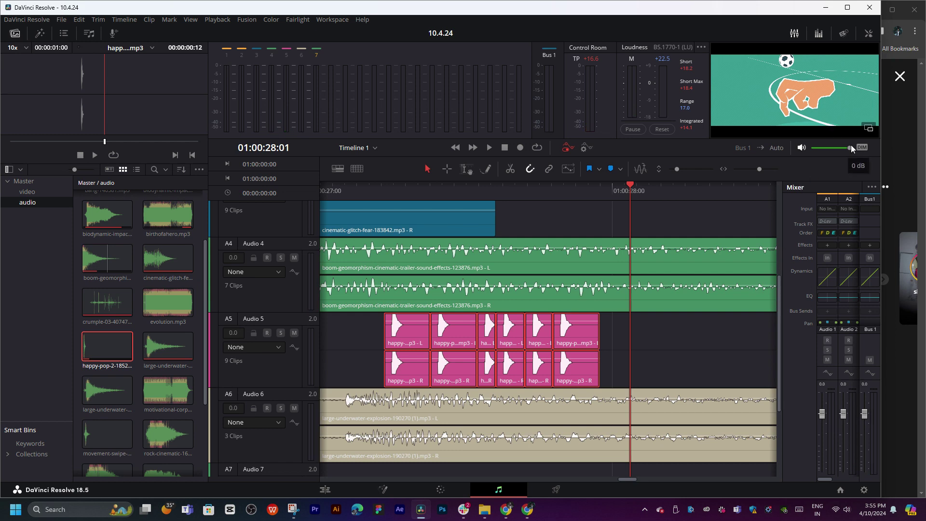
# - Lower the selected happy-pop clips' volume from 7.80 to -2.80 and replay from 01:00:27:06
pyautogui.click(825, 35)
pyautogui.click(821, 34)
pyautogui.click(867, 34)
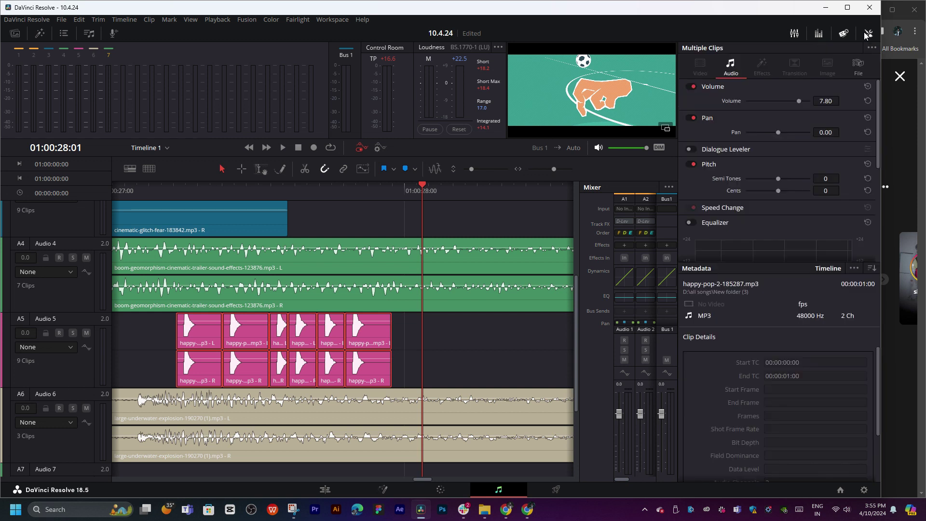
pyautogui.moveTo(817, 97); pyautogui.dragTo(801, 97)
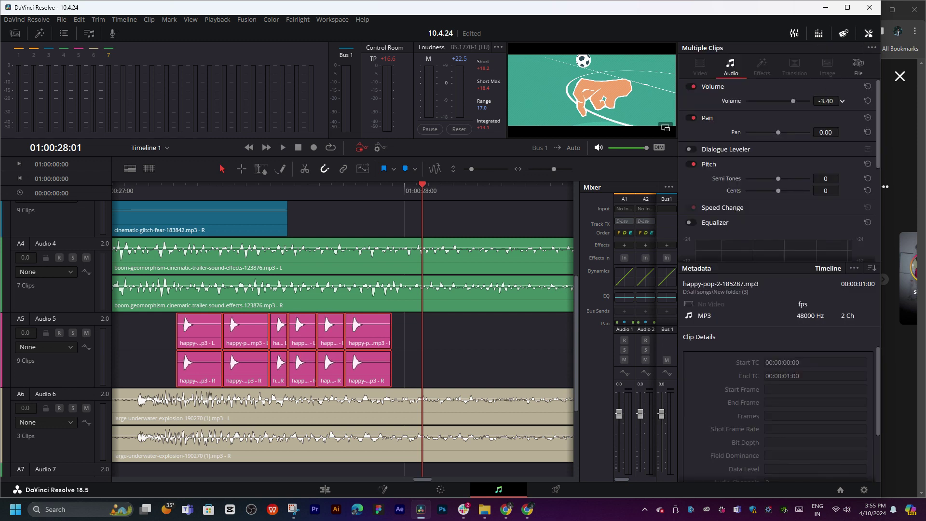
pyautogui.click(169, 195)
pyautogui.press('space')
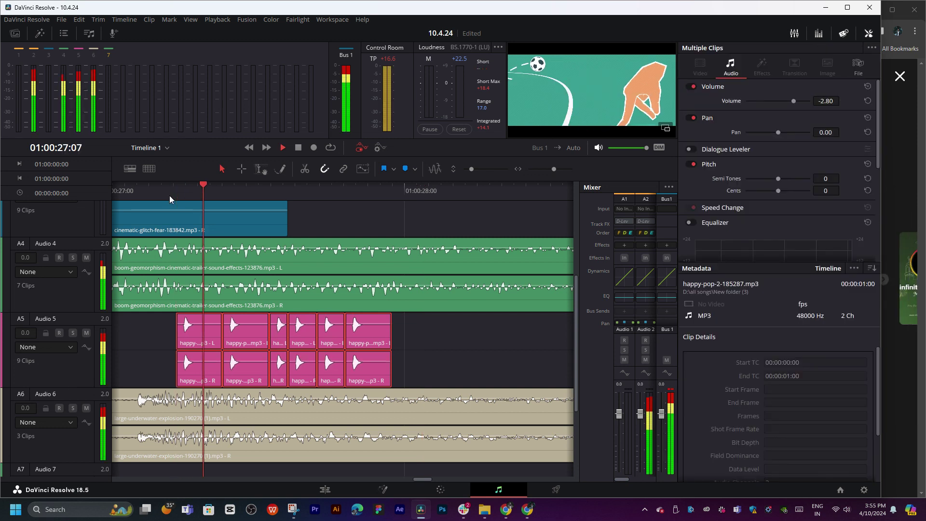
pyautogui.click(169, 195)
# - Close the clip audio and metadata panels, replay the pops, and park at 01:00:28:02
pyautogui.press('space')
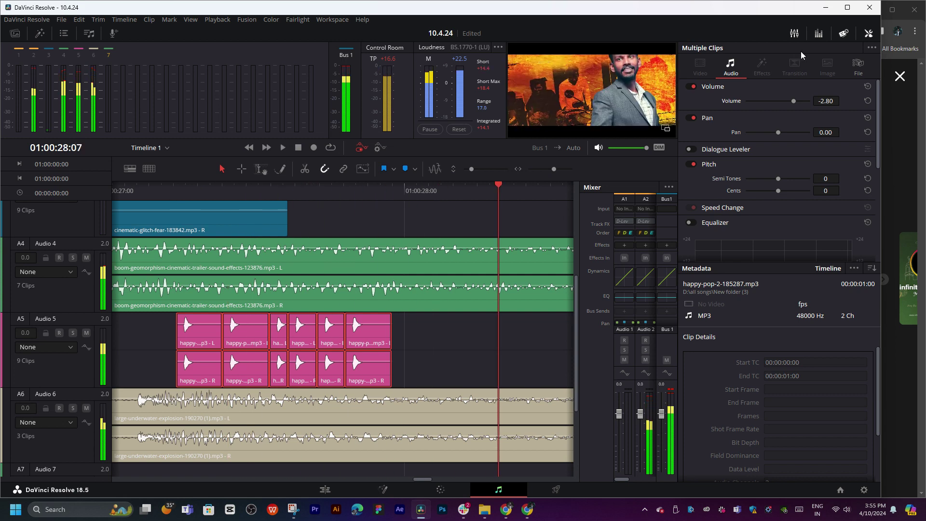
pyautogui.click(868, 35)
pyautogui.click(844, 37)
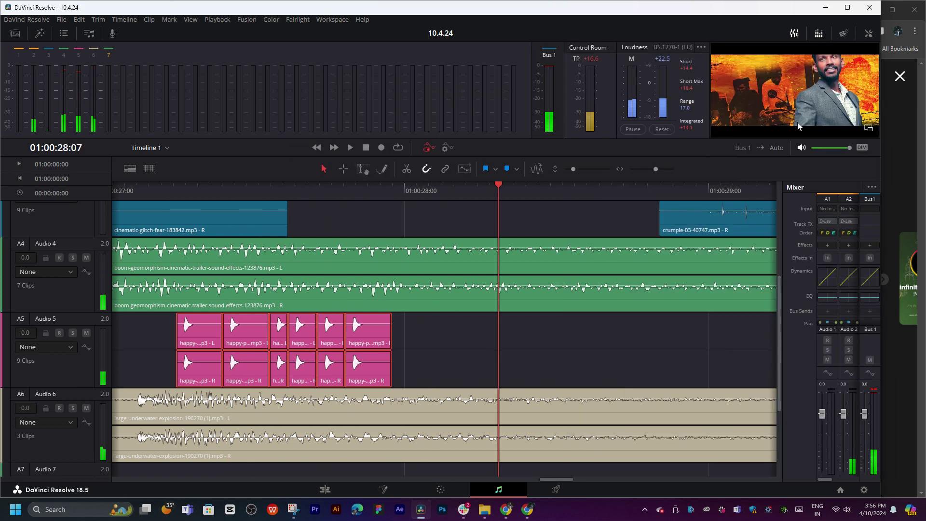
pyautogui.click(372, 217)
pyautogui.click(150, 212)
pyautogui.press('space')
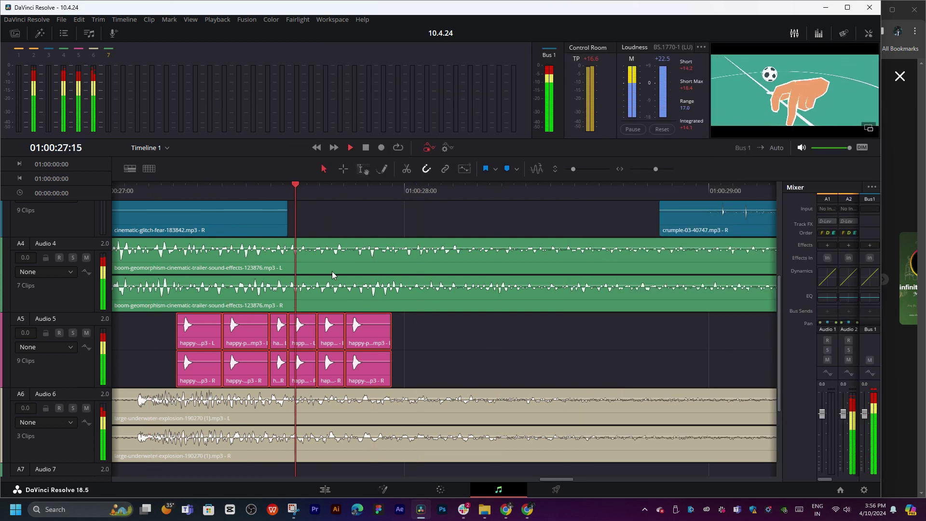
pyautogui.click(406, 189)
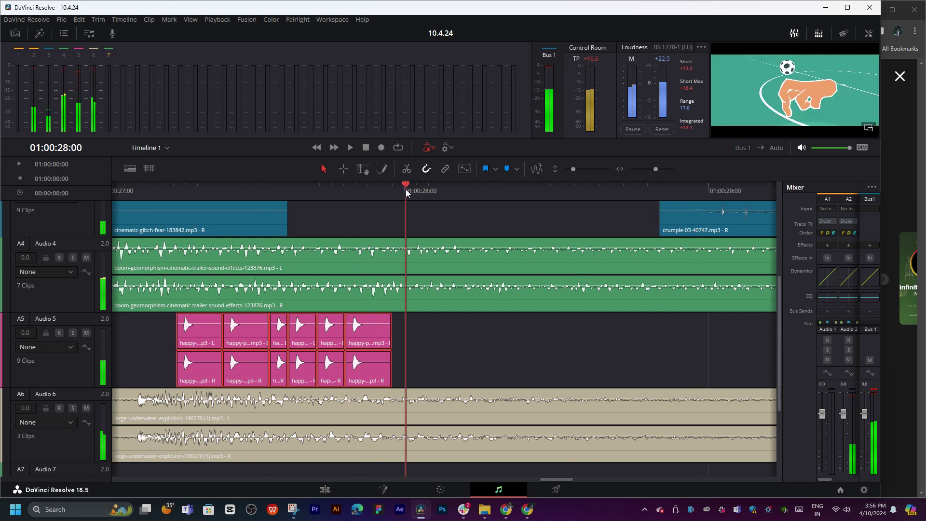
pyautogui.press('space')
pyautogui.moveTo(446, 189); pyautogui.dragTo(432, 191)
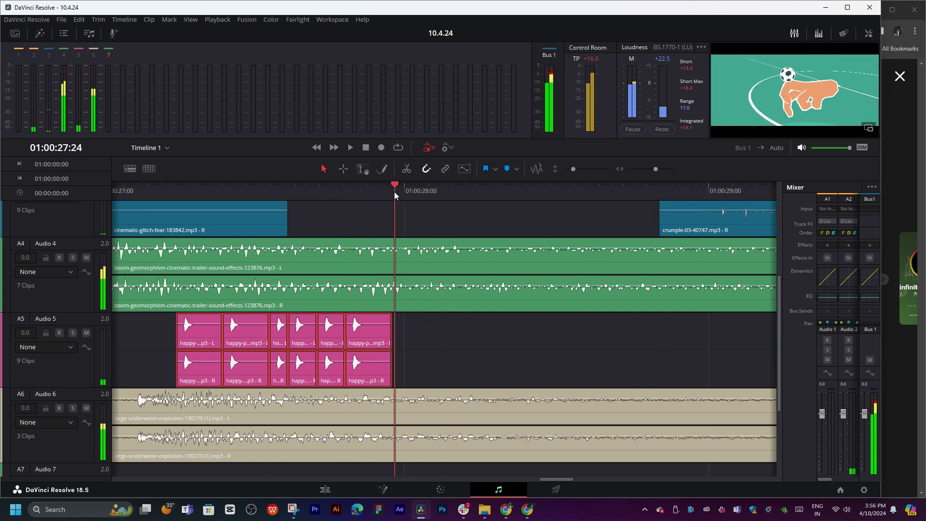
pyautogui.moveTo(432, 191); pyautogui.dragTo(430, 193)
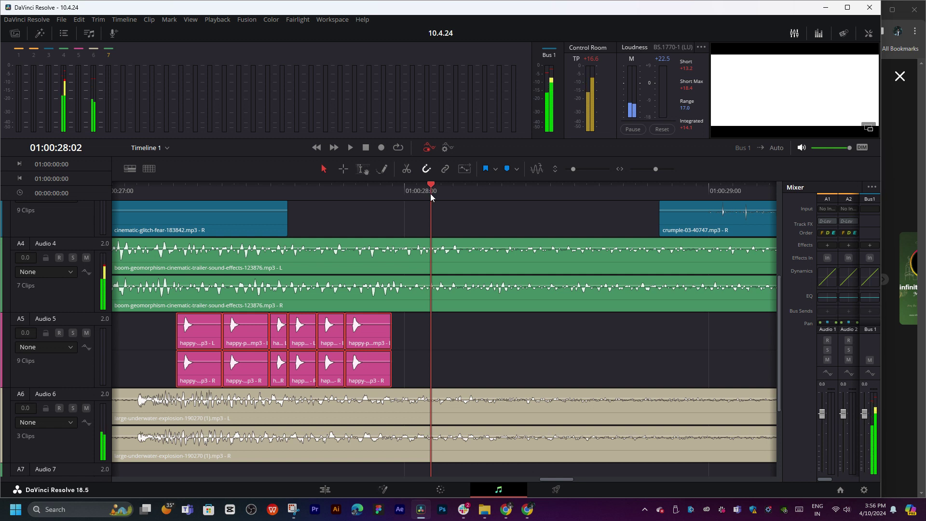
# - Duplicate four pop clips further along Audio 5, delete the extra last copy, and select all pops
pyautogui.click(417, 341)
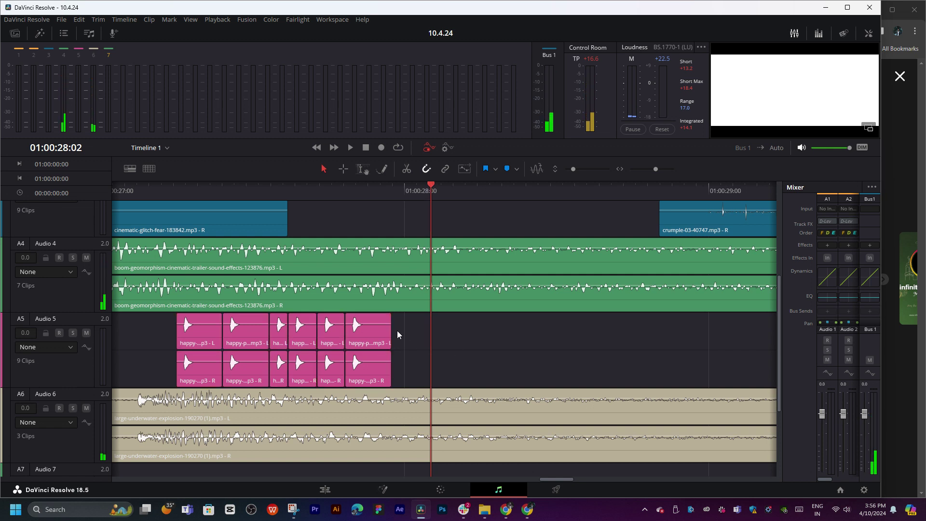
pyautogui.moveTo(398, 331)
pyautogui.mouseDown()
pyautogui.moveTo(275, 379)
pyautogui.moveTo(366, 371)
pyautogui.mouseUp()
pyautogui.click(305, 189)
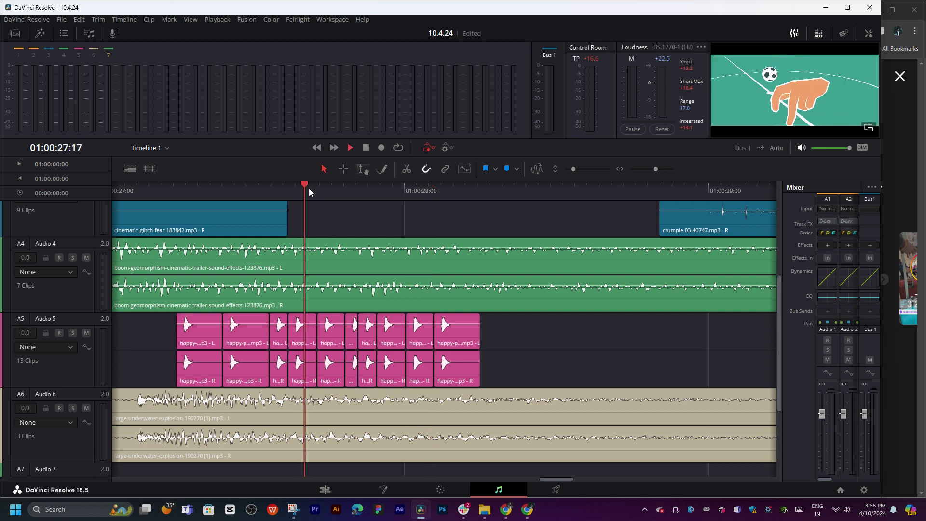
pyautogui.press('space')
pyautogui.click(180, 191)
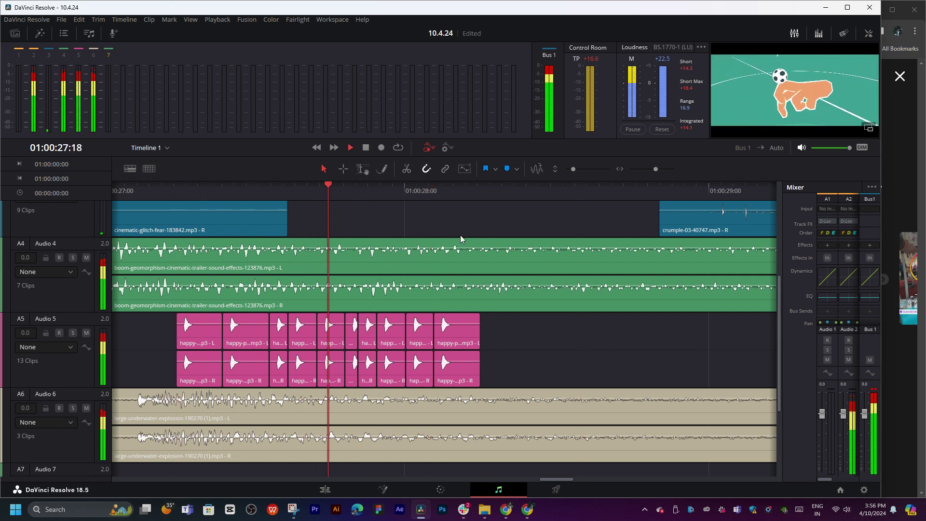
pyautogui.click(437, 191)
pyautogui.click(459, 363)
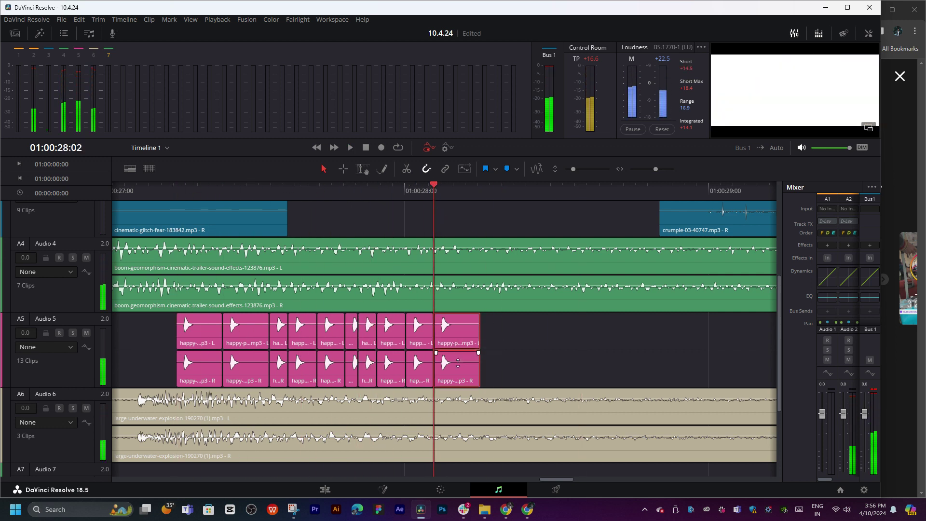
pyautogui.press('Delete')
pyautogui.moveTo(476, 341); pyautogui.dragTo(193, 371)
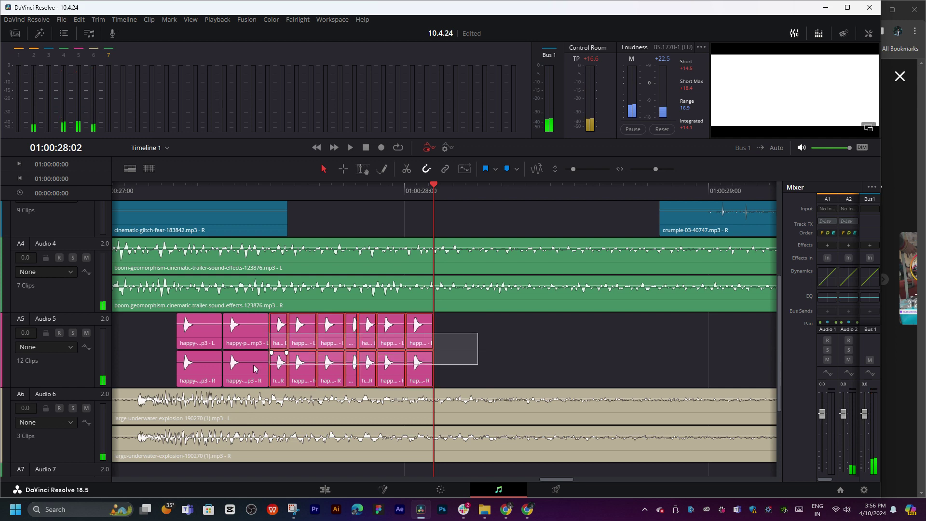
# - Set the selected Audio 5 happy-pop clips' clip colour to Chocolate
pyautogui.rightClick(193, 371)
pyautogui.moveTo(272, 257)
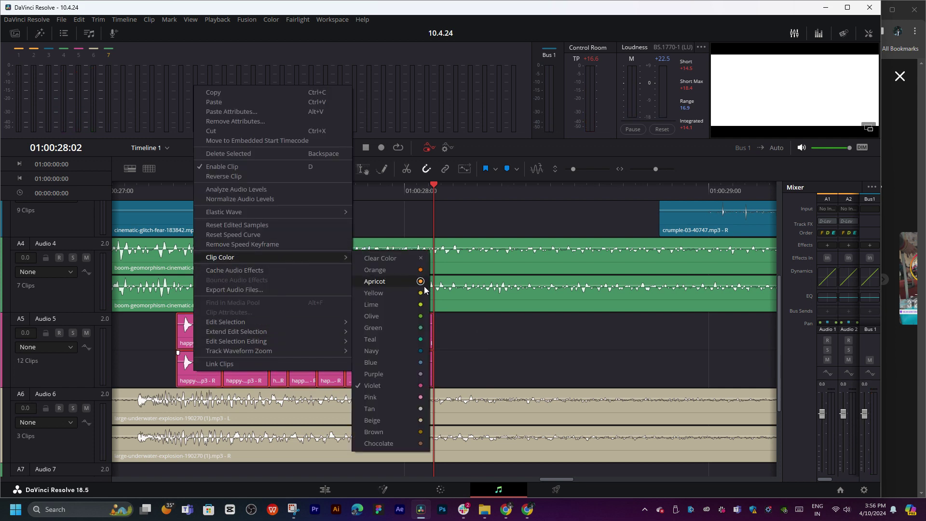
pyautogui.click(392, 447)
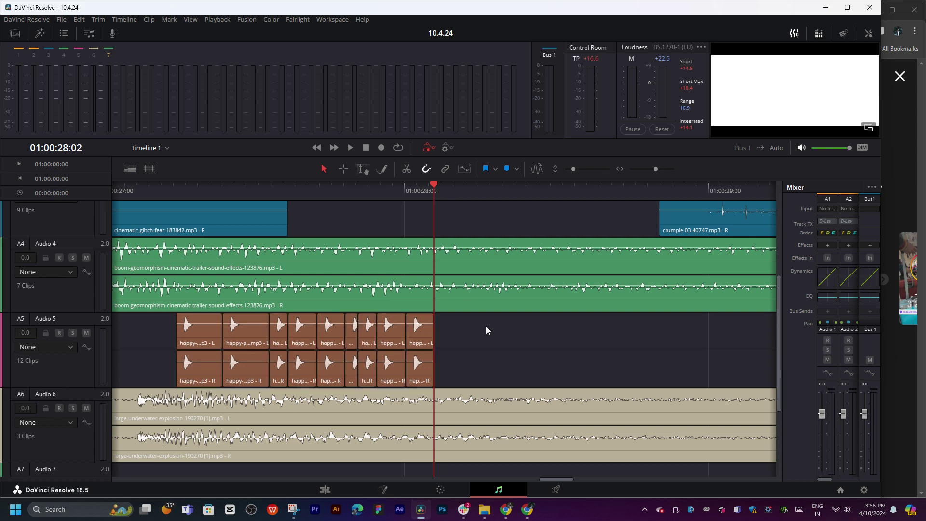
# - Play the timeline to review the layers, returning the playhead to 01:00:28:04
pyautogui.scroll(-5, 486, 326)
pyautogui.hscroll(3, 438, 358)
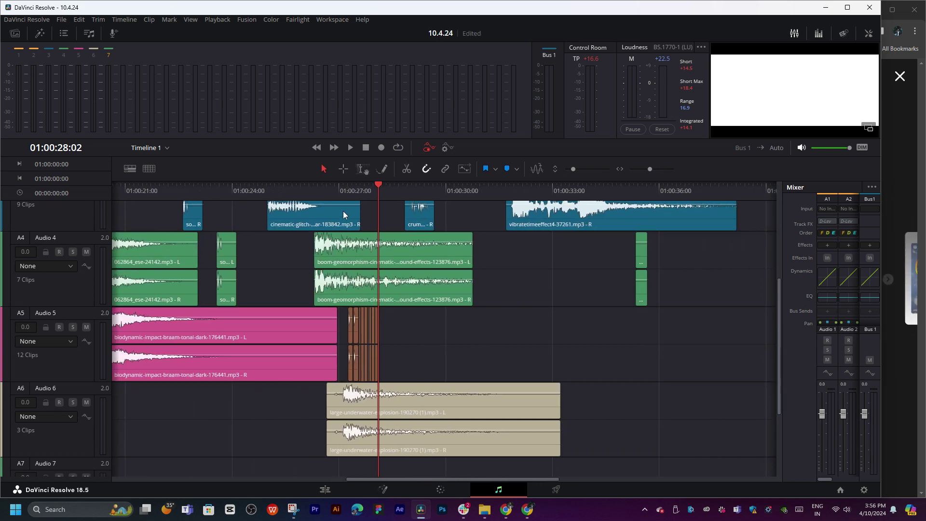
pyautogui.press('/')
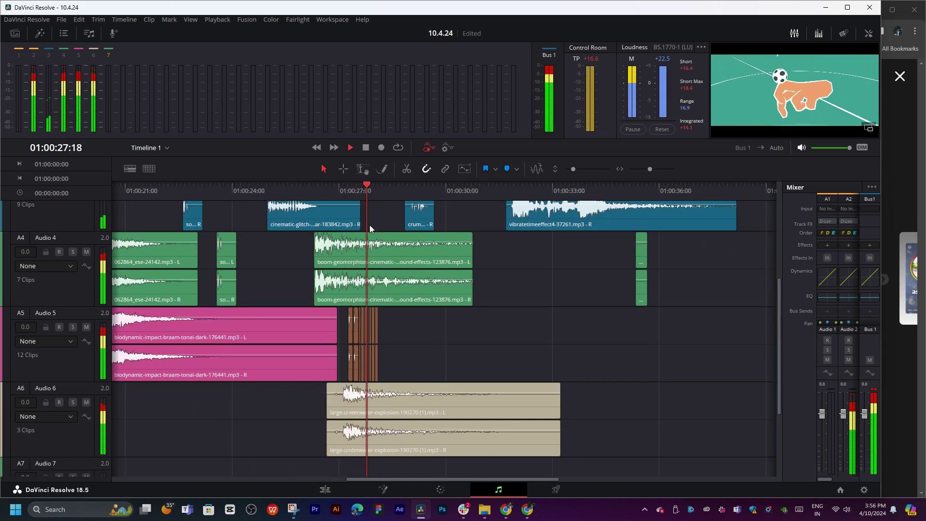
pyautogui.moveTo(388, 192); pyautogui.dragTo(380, 194)
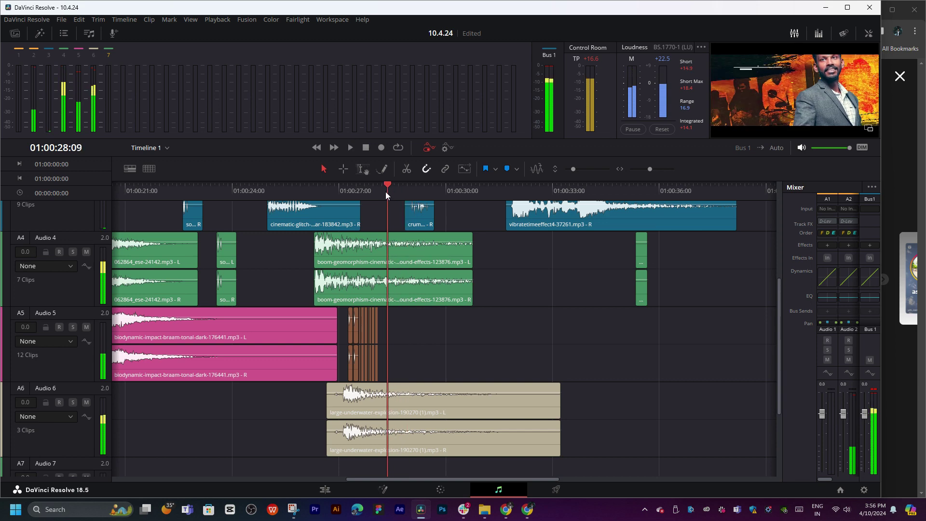
pyautogui.hscroll(-2, 434, 297)
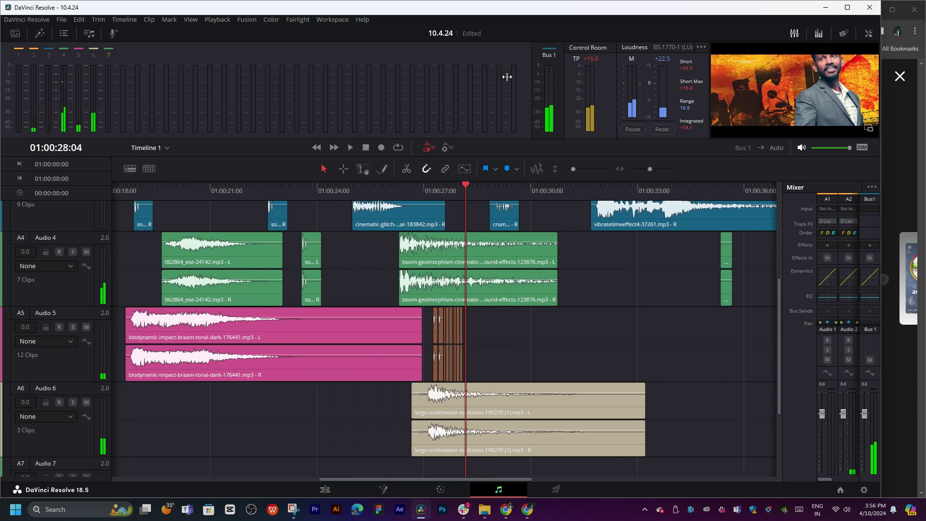
# - Audition the rock-cinematic and sci-fi sound effects from the Media Pool
pyautogui.click(15, 34)
pyautogui.scroll(-2, 114, 418)
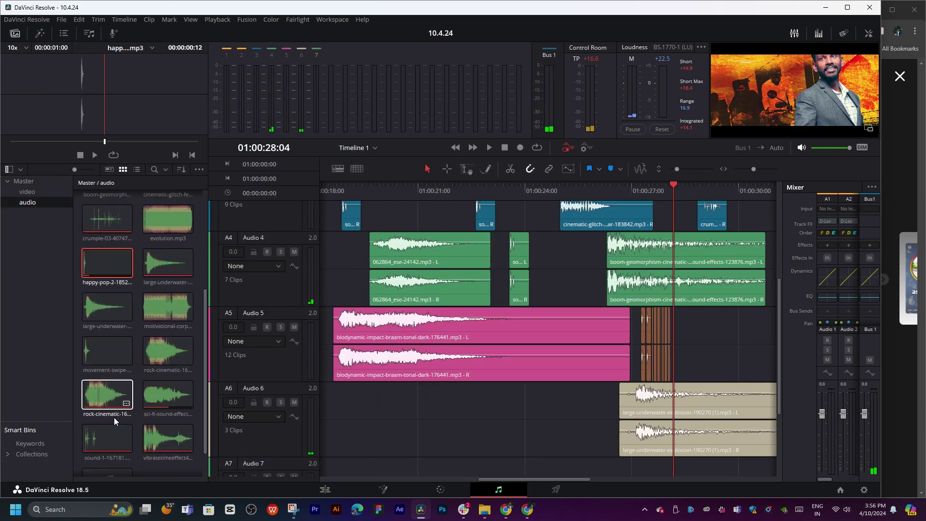
pyautogui.press('space')
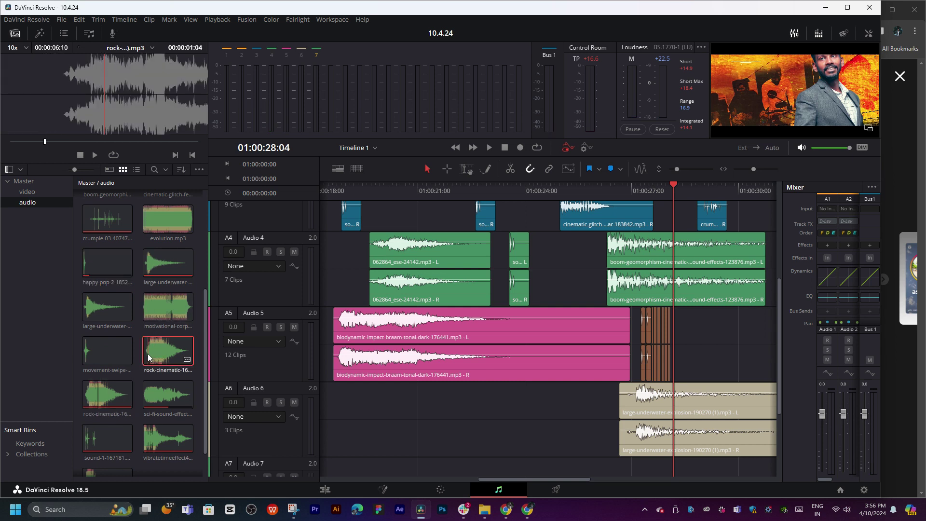
pyautogui.click(152, 398)
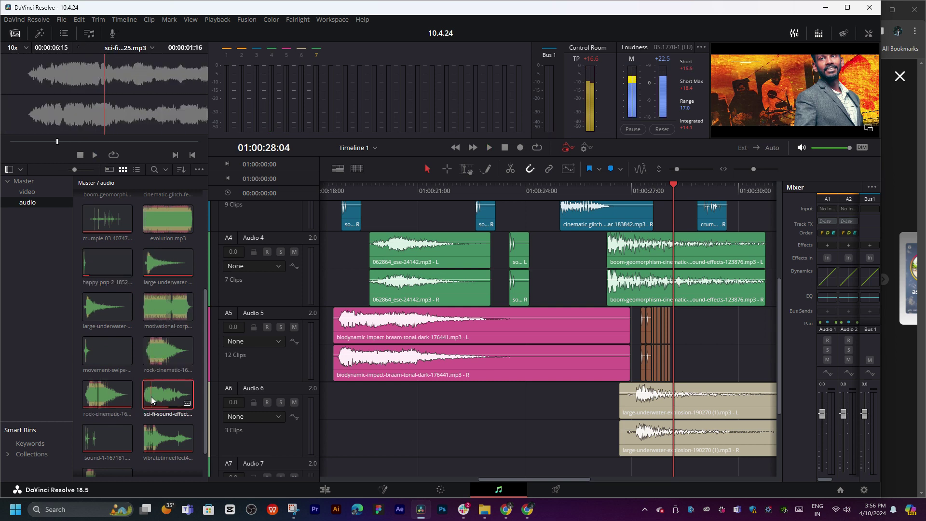
pyautogui.click(22, 143)
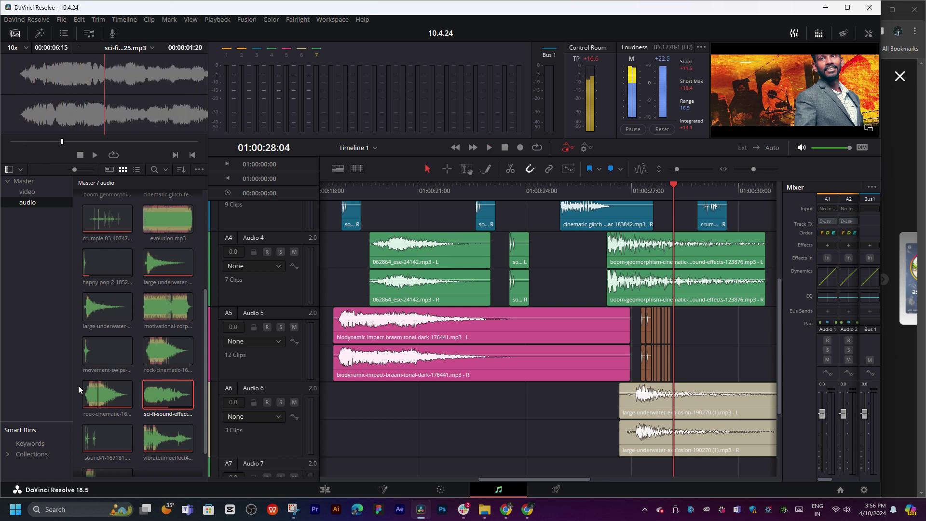
pyautogui.click(96, 396)
pyautogui.scroll(-1, 121, 407)
# - Preview vibratetimeeffect4 from 00:00:01:19 and place it on Audio 5 at the playhead
pyautogui.click(170, 400)
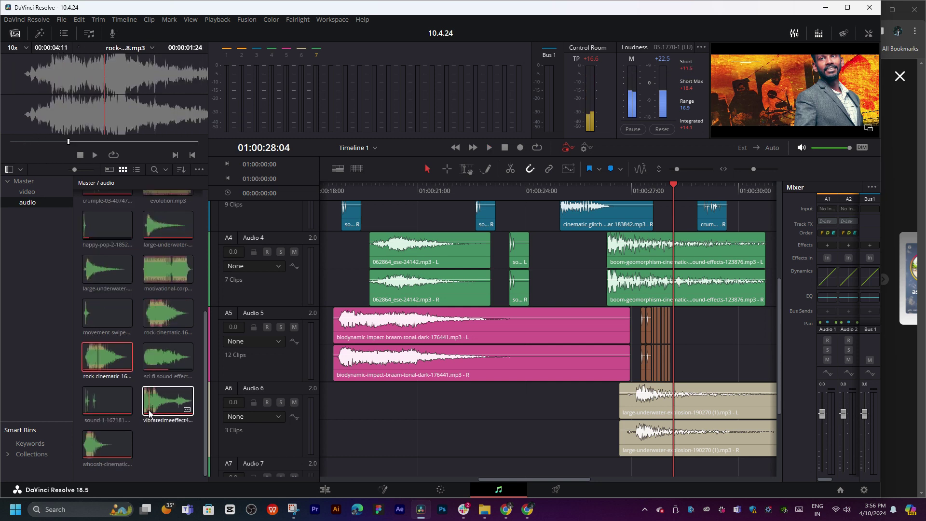
pyautogui.click(32, 142)
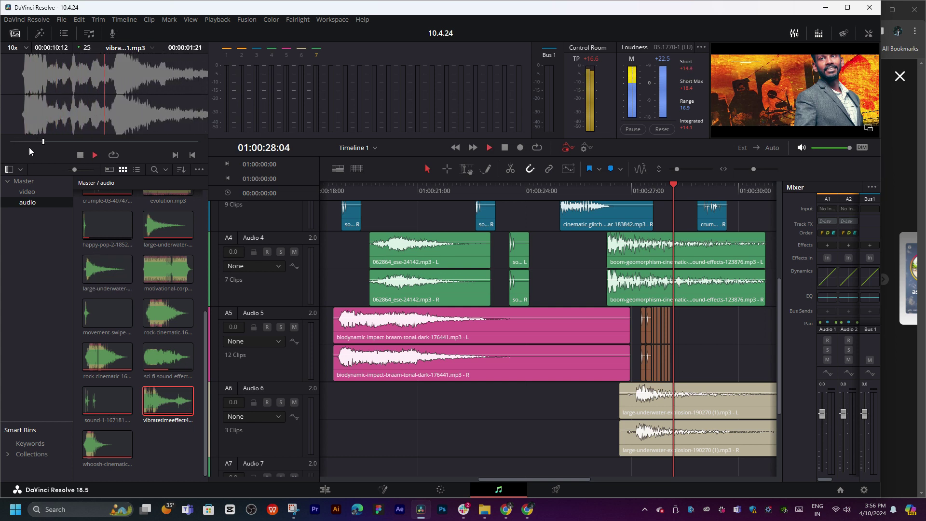
pyautogui.click(30, 142)
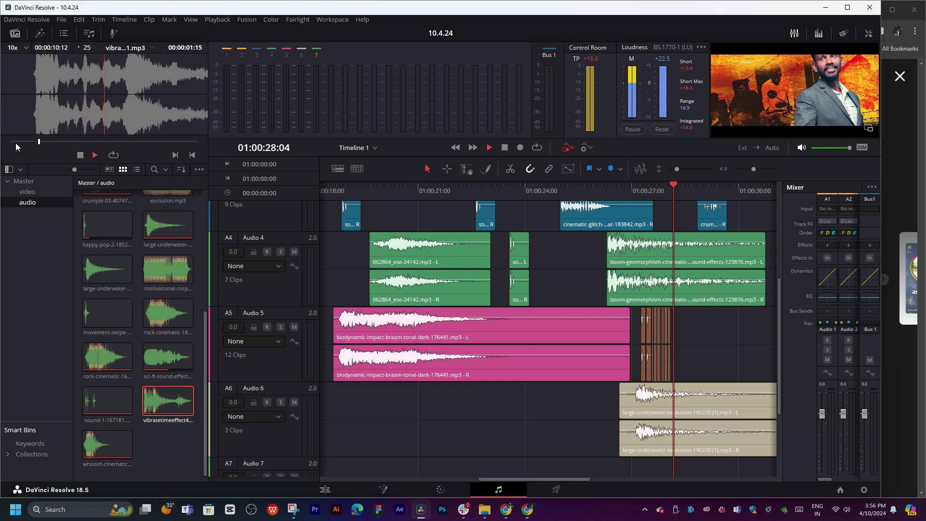
pyautogui.click(15, 142)
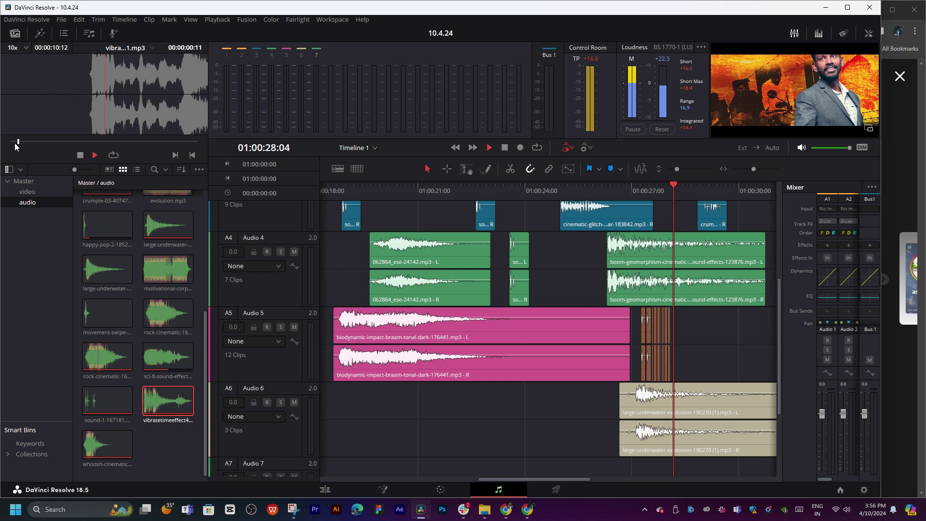
pyautogui.moveTo(55, 143); pyautogui.dragTo(50, 143)
pyautogui.click(42, 144)
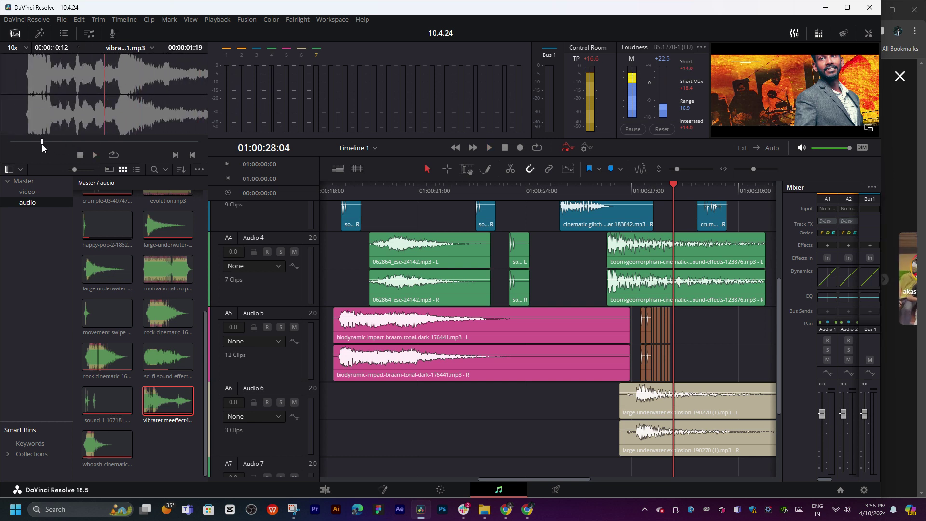
pyautogui.moveTo(92, 106); pyautogui.dragTo(676, 339)
pyautogui.hscroll(5, 449, 318)
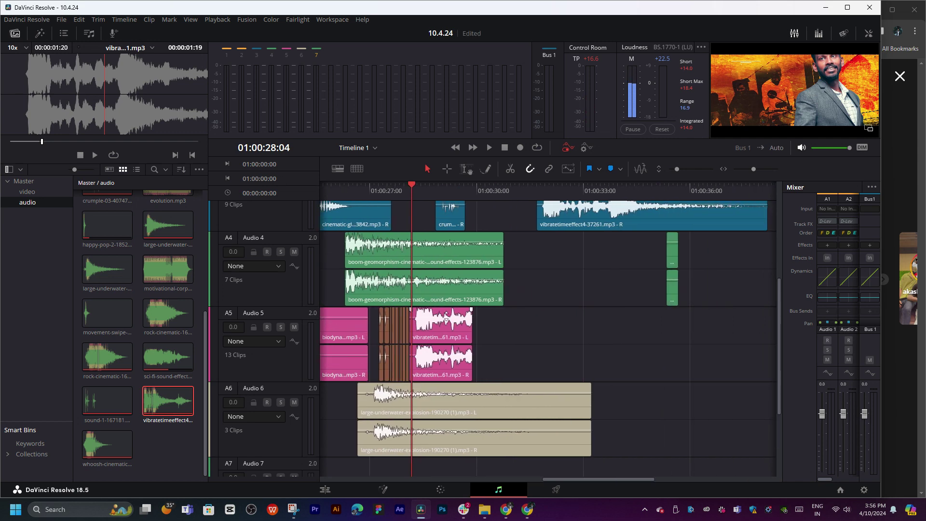
# - Undo the Audio 5 drop and place the vibratetimeeffect4 clip on Audio 7 just before 01:00:28
pyautogui.hotkey('ctrl', 'z')
pyautogui.scroll(-1, 516, 325)
pyautogui.scroll(-1, 513, 275)
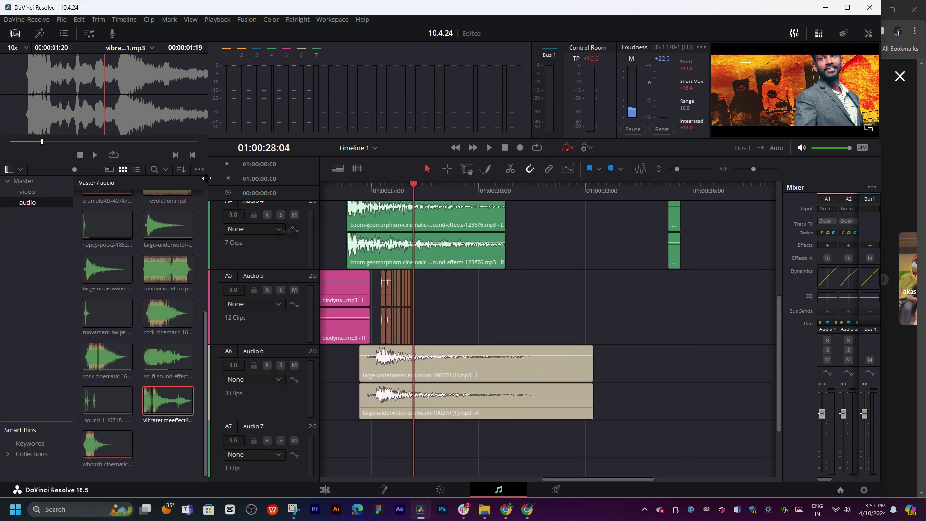
pyautogui.moveTo(95, 122)
pyautogui.mouseDown()
pyautogui.moveTo(380, 444)
pyautogui.moveTo(407, 441)
pyautogui.moveTo(420, 450)
pyautogui.mouseUp()
# - Zoom in and play back the layered effects around 01:00:28, parking the playhead at 01:00:29:06
pyautogui.hotkey('ctrl', '=')
pyautogui.hotkey('ctrl', '=')
pyautogui.hotkey('ctrl', '=')
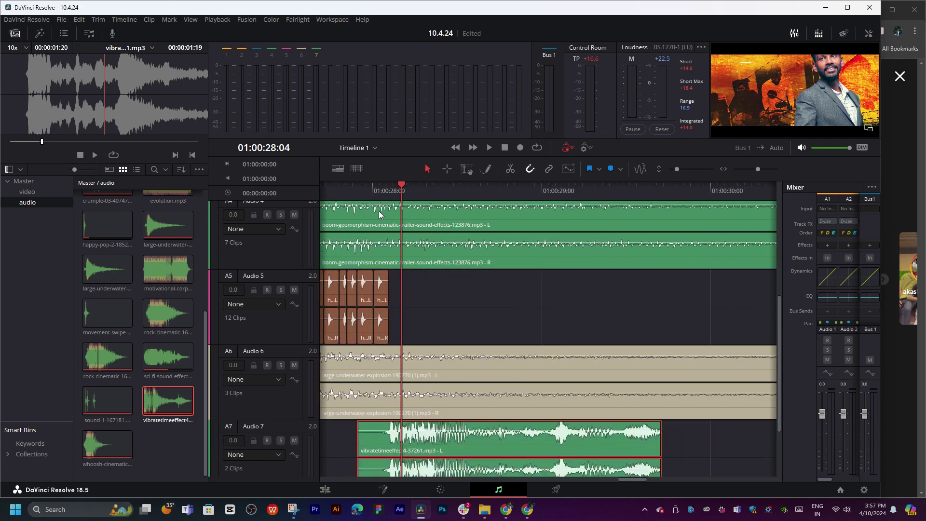
pyautogui.click(364, 195)
pyautogui.press('space')
pyautogui.hscroll(-3, 484, 288)
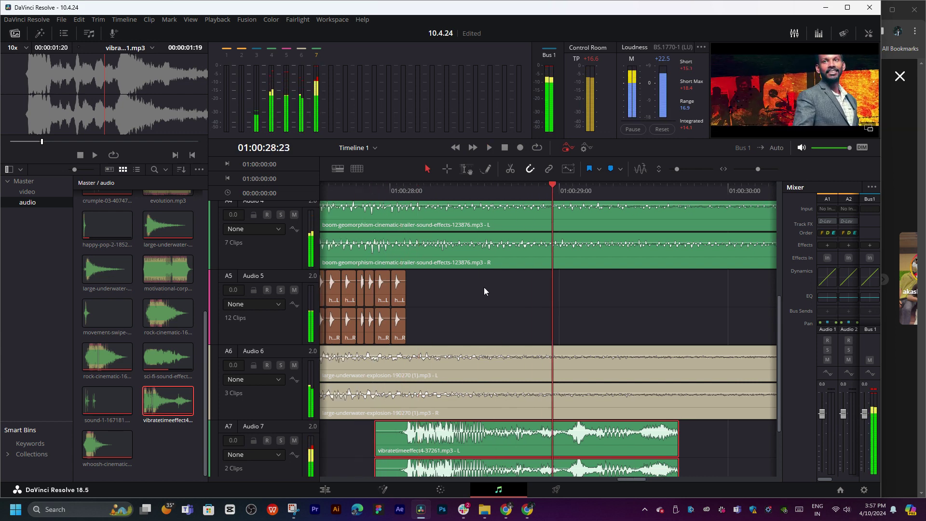
pyautogui.click(366, 196)
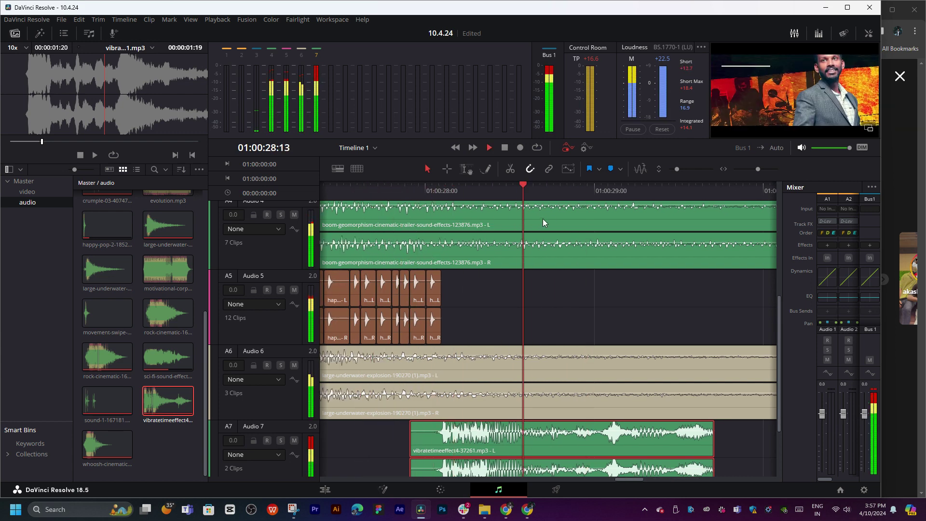
pyautogui.press('space')
pyautogui.click(443, 192)
pyautogui.press('space')
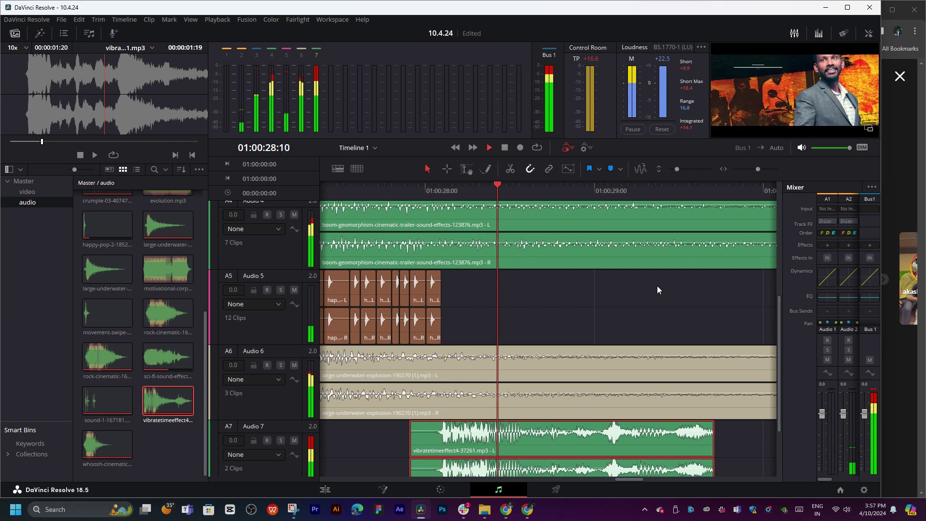
pyautogui.hscroll(2, 628, 279)
pyautogui.click(558, 194)
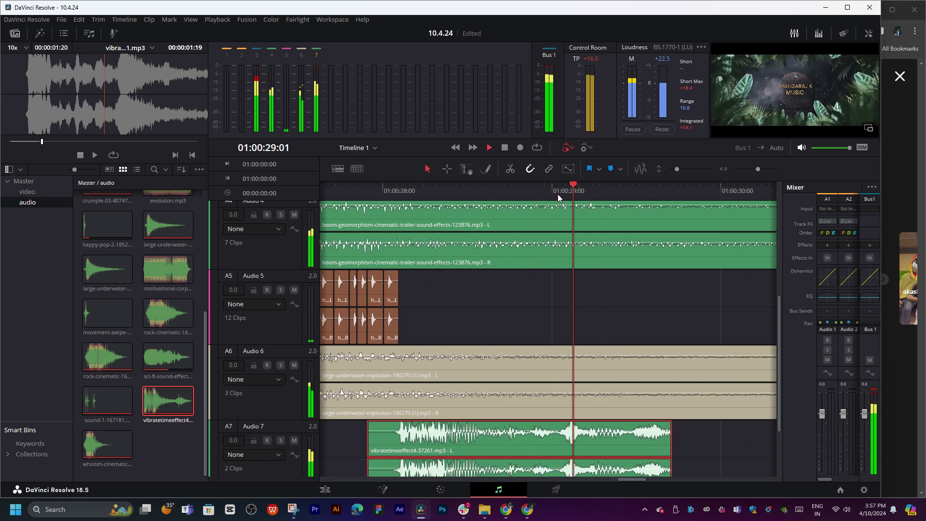
pyautogui.click(543, 193)
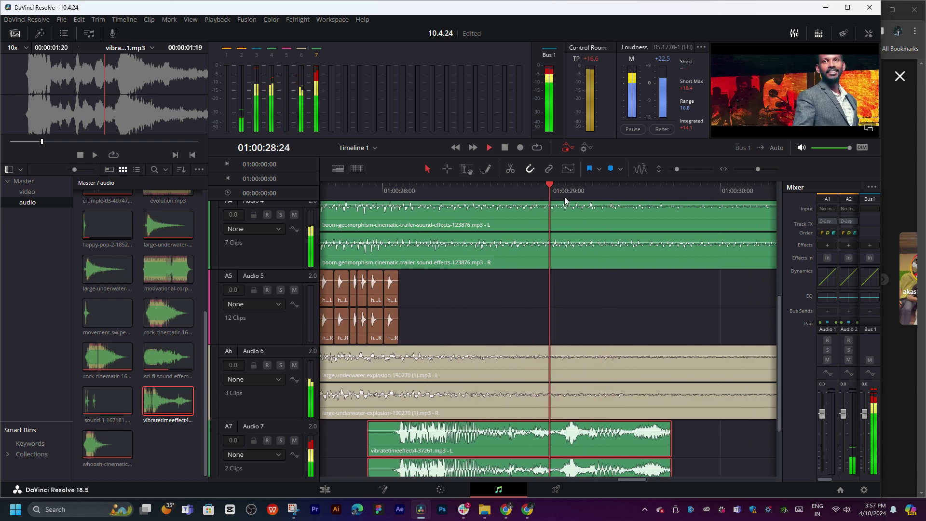
pyautogui.click(593, 193)
# - Trim the Audio 7 vibrate clip's end back to the playhead near 01:00:29 and play it
pyautogui.moveTo(671, 431); pyautogui.dragTo(593, 432)
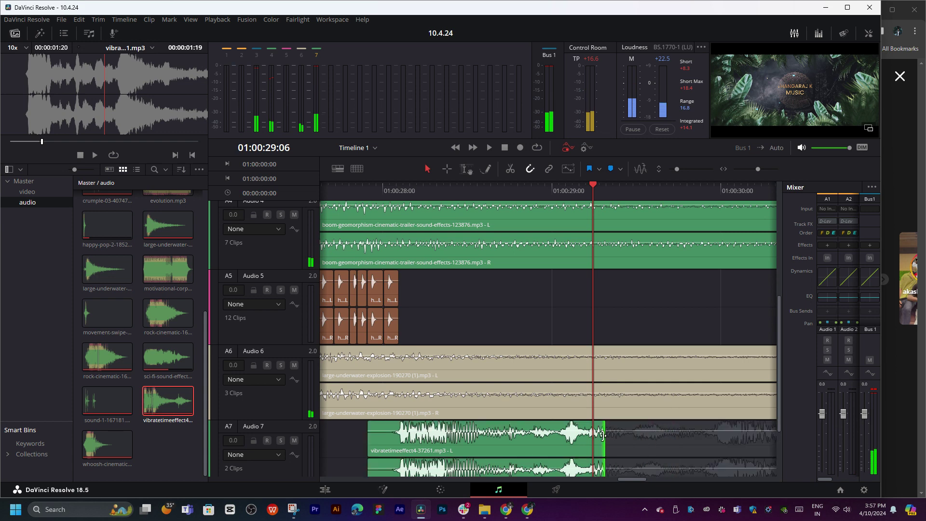
pyautogui.scroll(-3, 601, 435)
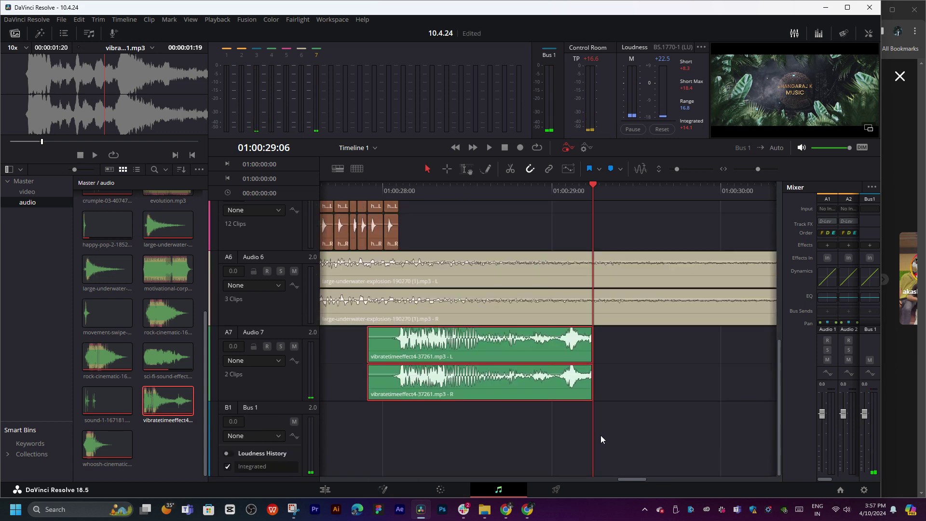
pyautogui.moveTo(586, 386); pyautogui.dragTo(583, 385)
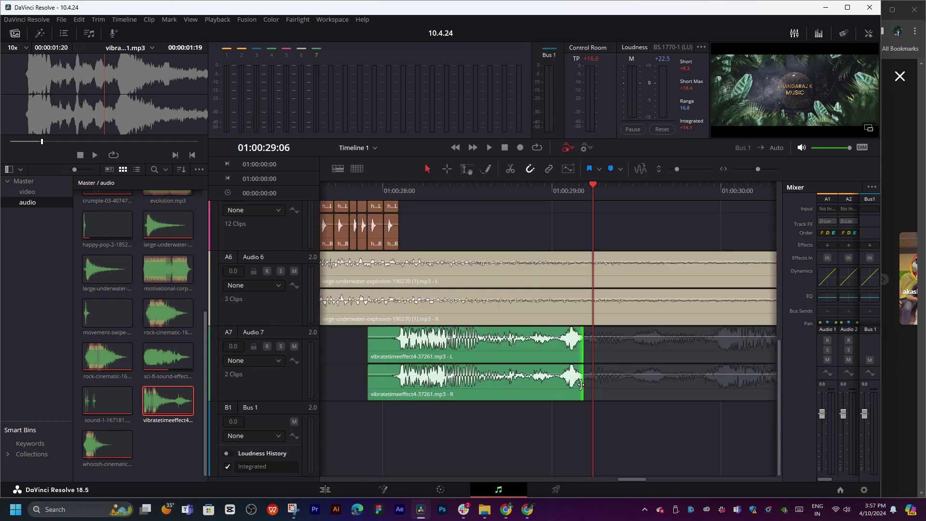
pyautogui.click(485, 184)
pyautogui.press('space')
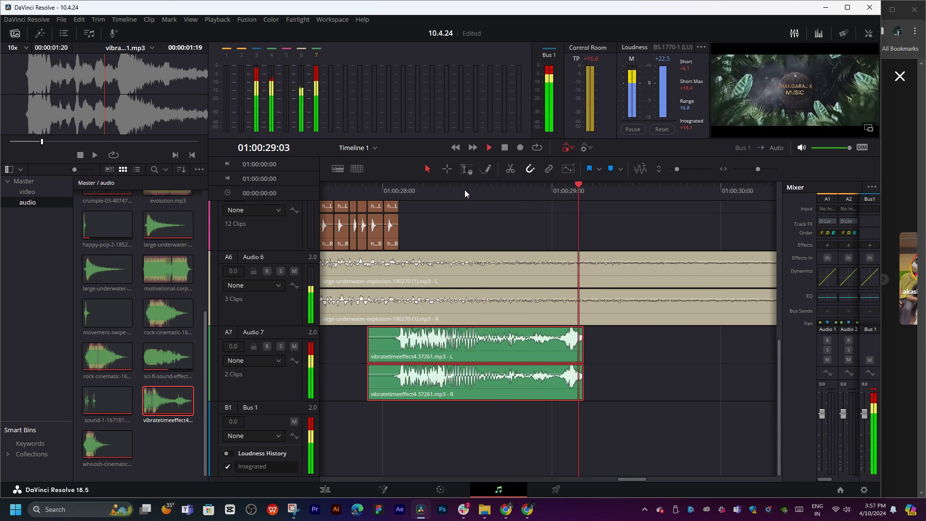
pyautogui.click(369, 191)
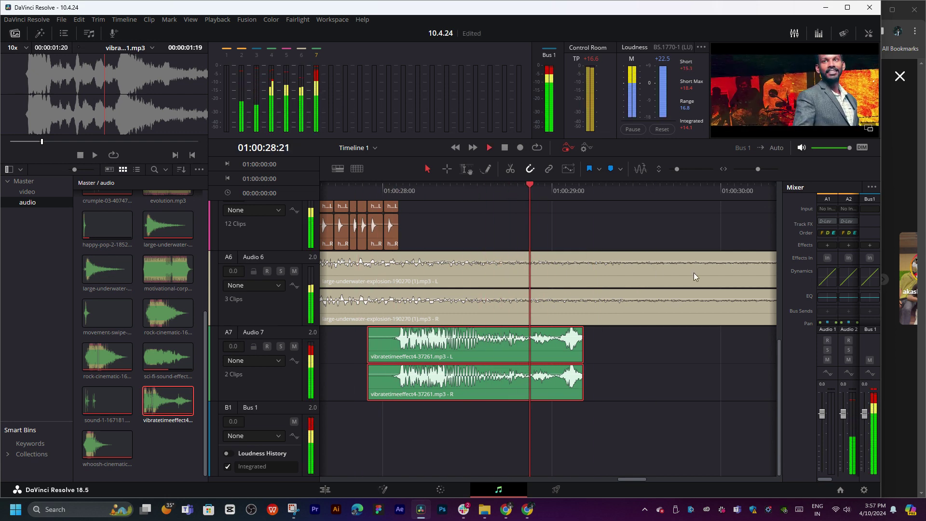
pyautogui.press('space')
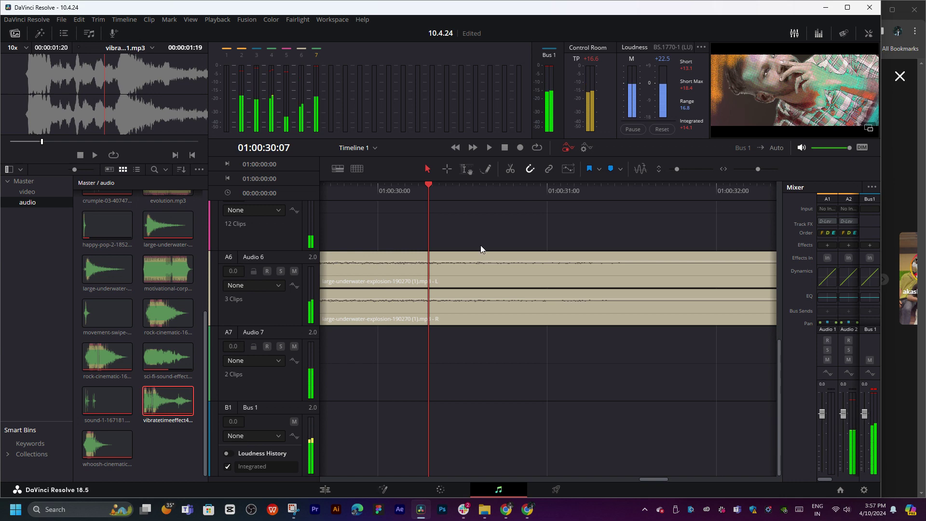
# - Replay the trimmed section from about 01:00:27:17 several times, ending at 01:00:30:01
pyautogui.hscroll(-5, 480, 246)
pyautogui.click(368, 195)
pyautogui.press('space')
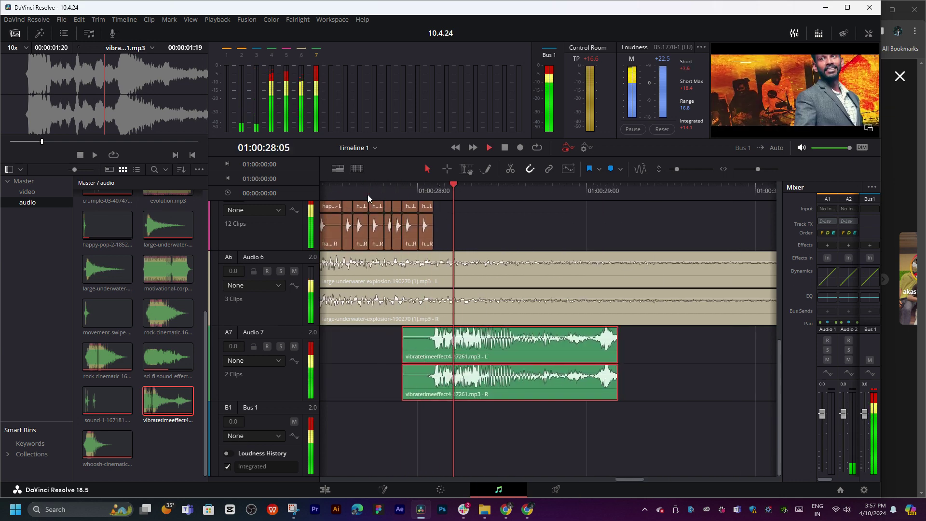
pyautogui.press('space')
pyautogui.click(368, 195)
pyautogui.press('space')
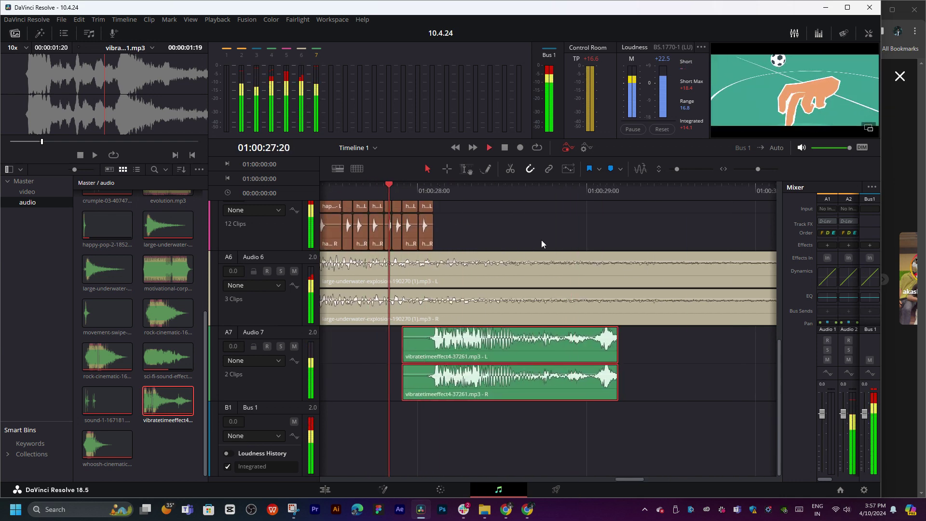
pyautogui.click(407, 197)
pyautogui.press('space')
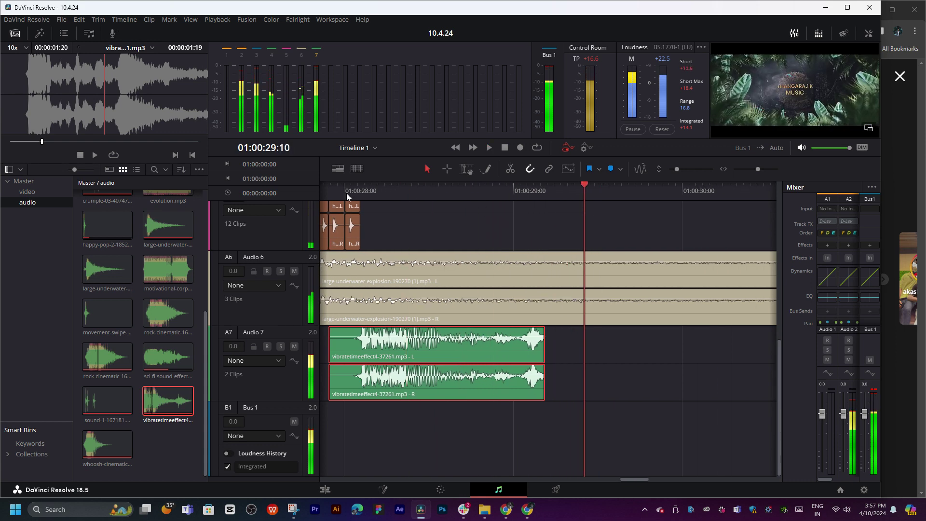
pyautogui.click(347, 193)
pyautogui.press('space')
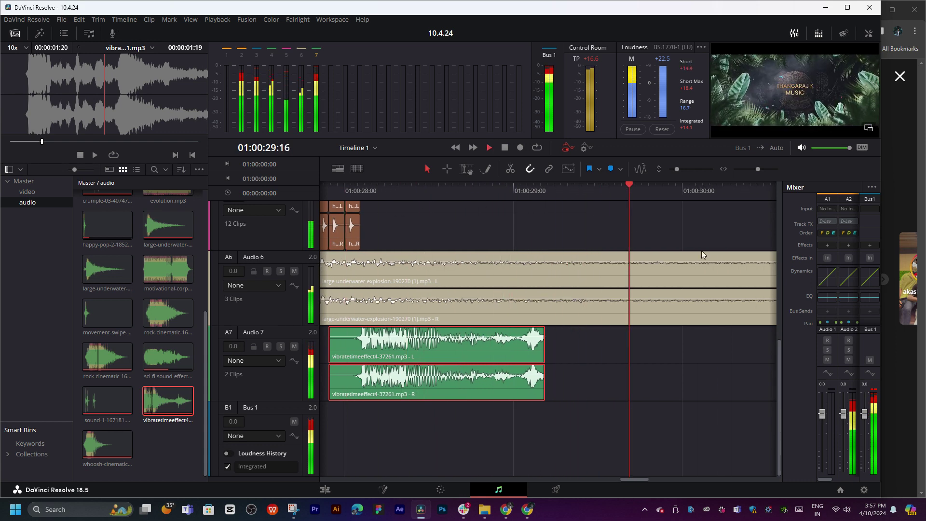
pyautogui.click(445, 192)
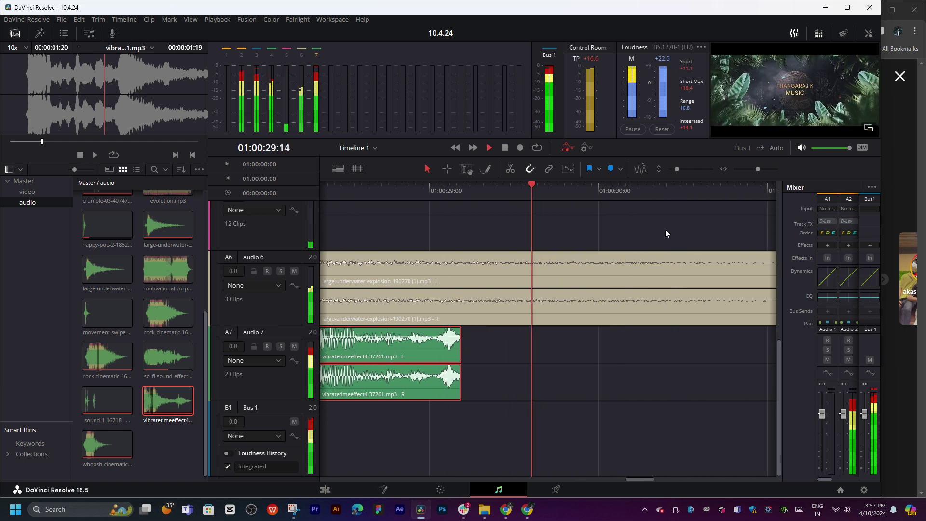
pyautogui.press('space')
pyautogui.scroll(5, 535, 223)
pyautogui.click(523, 190)
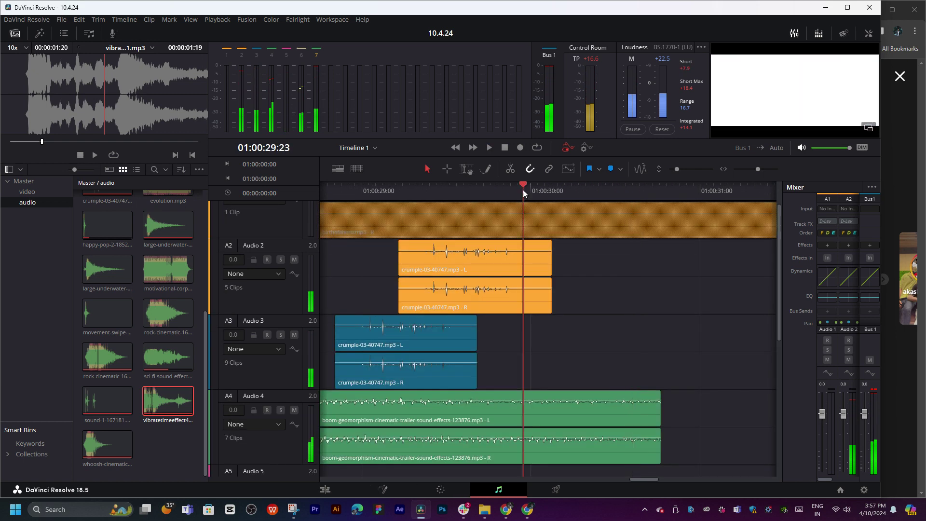
pyautogui.press('space')
pyautogui.moveTo(537, 191)
pyautogui.mouseDown()
pyautogui.moveTo(545, 192)
pyautogui.moveTo(522, 194)
pyautogui.mouseUp()
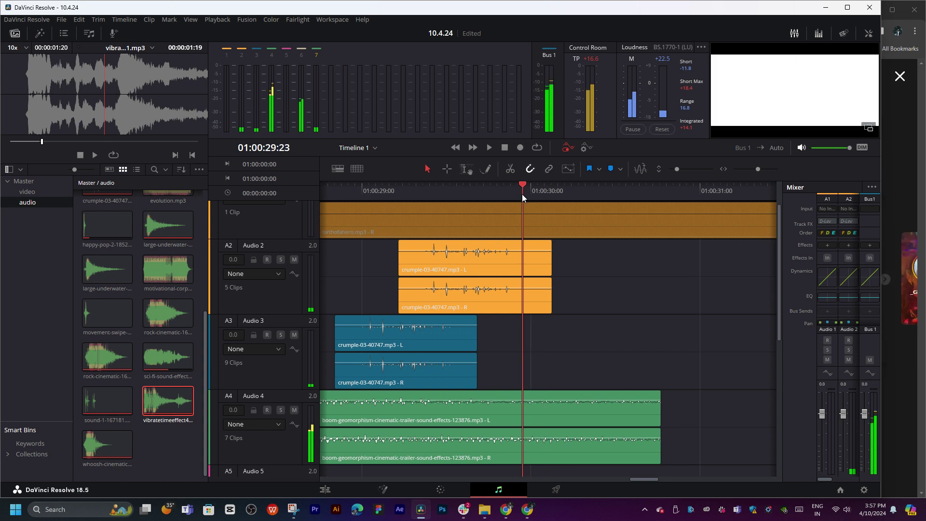
# - Preview the rock-cinematic effect in the source viewer
pyautogui.hscroll(2, 606, 275)
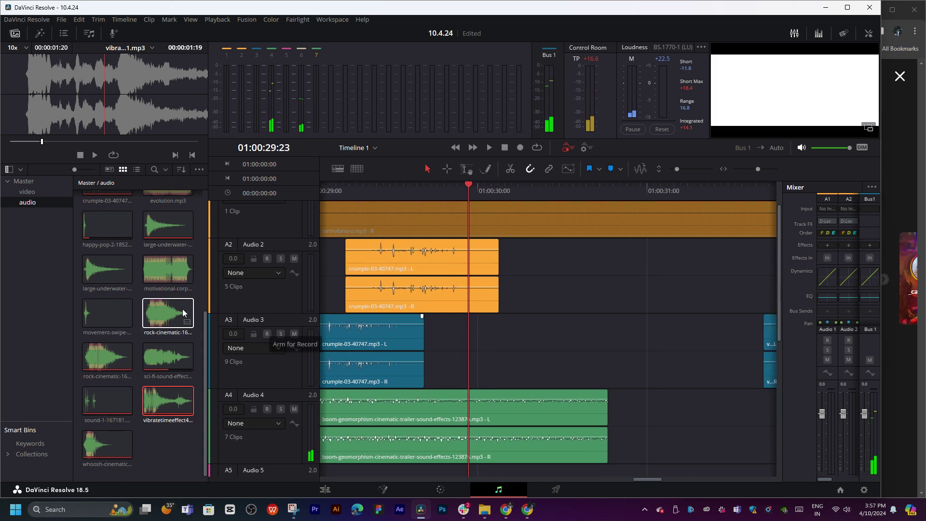
pyautogui.click(151, 314)
pyautogui.press('space')
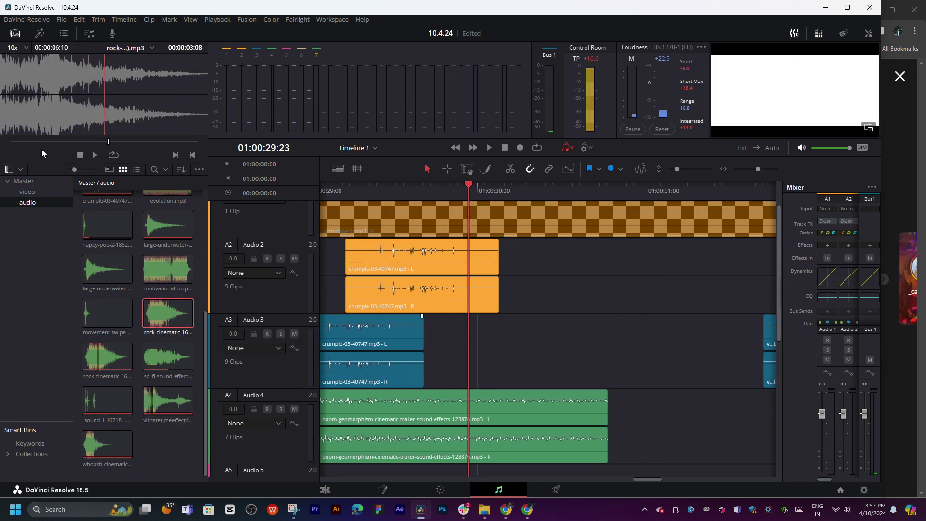
pyautogui.moveTo(37, 142)
pyautogui.mouseDown()
pyautogui.moveTo(65, 141)
pyautogui.moveTo(26, 141)
pyautogui.moveTo(284, 147)
pyautogui.mouseUp()
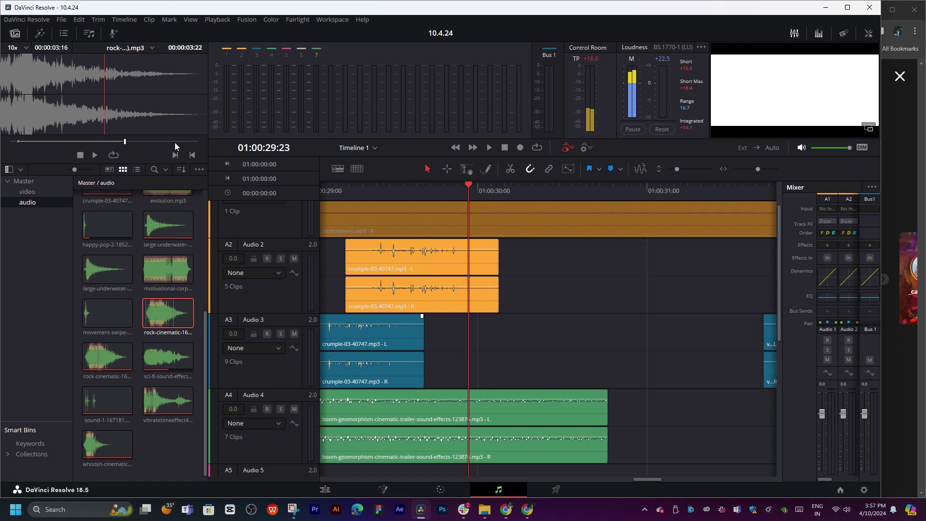
# - Place the rock-cinematic clip on Audio 5 near 01:00:29 and nudge it slightly earlier
pyautogui.scroll(-3, 642, 426)
pyautogui.hscroll(4, 574, 265)
pyautogui.scroll(-3, 591, 366)
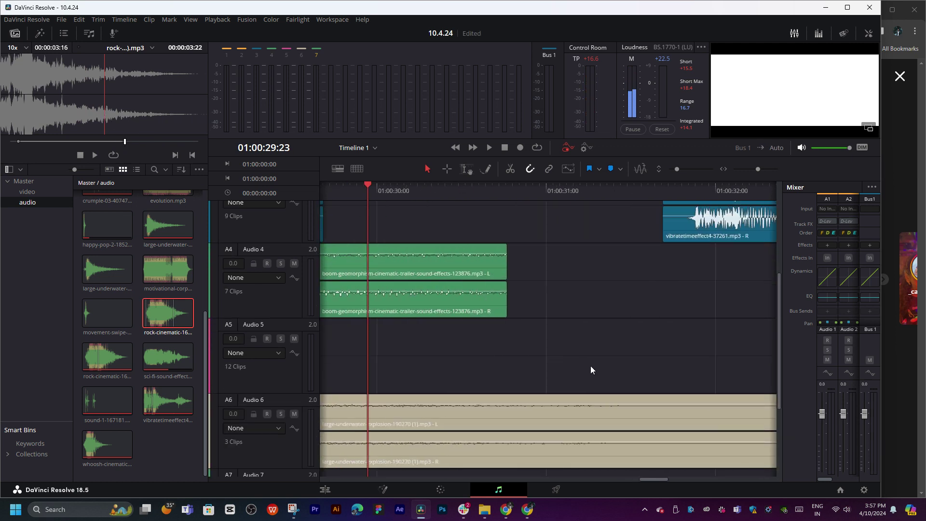
pyautogui.scroll(-3, 590, 366)
pyautogui.moveTo(167, 316); pyautogui.dragTo(551, 367)
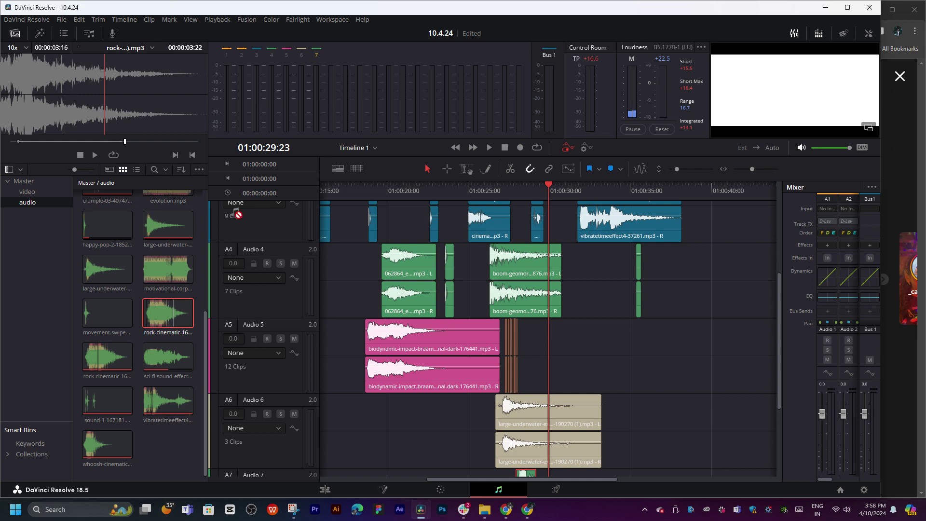
pyautogui.scroll(5, 677, 366)
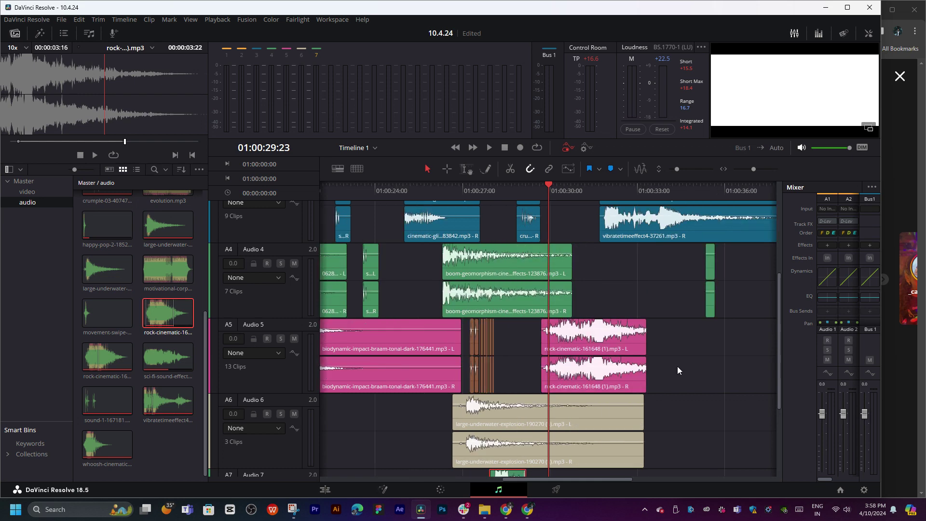
pyautogui.hscroll(3, 572, 354)
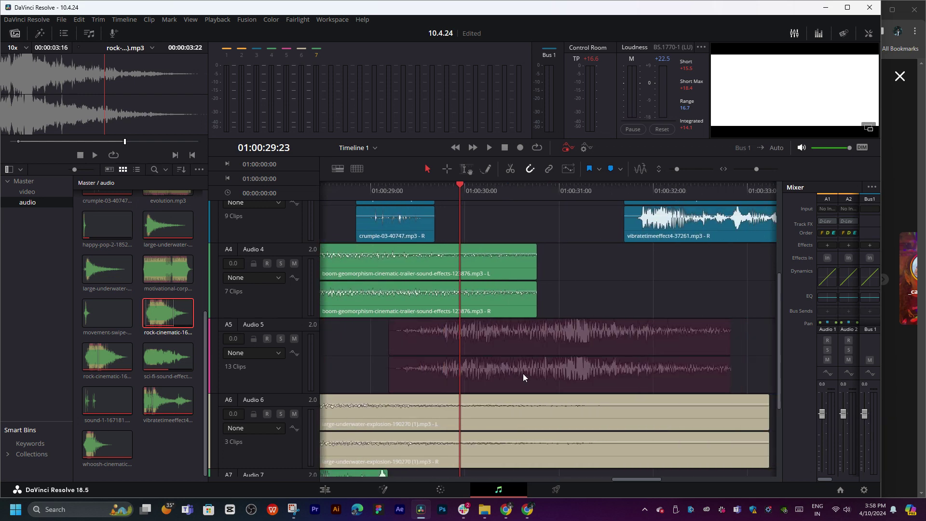
pyautogui.moveTo(540, 373); pyautogui.dragTo(523, 373)
pyautogui.hscroll(-2, 541, 315)
# - Play around 01:00:29–01:00:30 and shift the Audio 5 rock-cinematic clip slightly earlier
pyautogui.press('space')
pyautogui.click(454, 195)
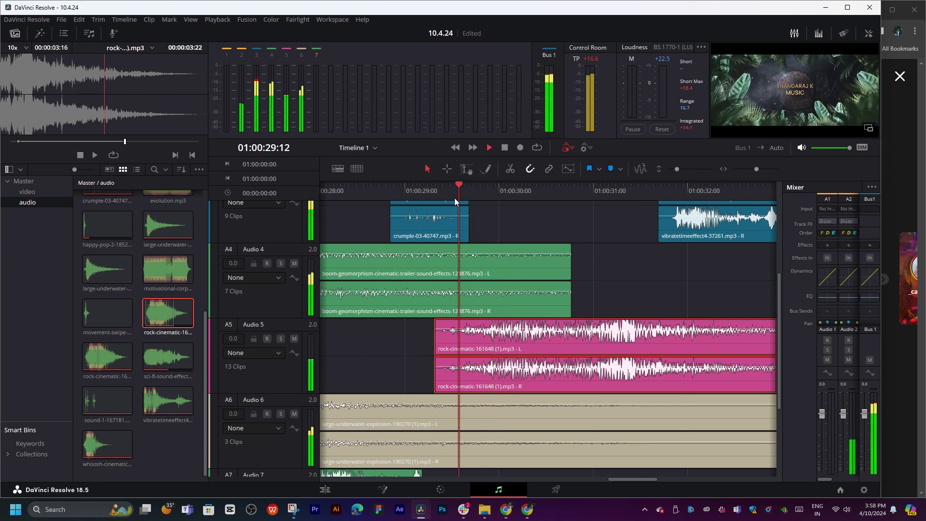
pyautogui.click(469, 190)
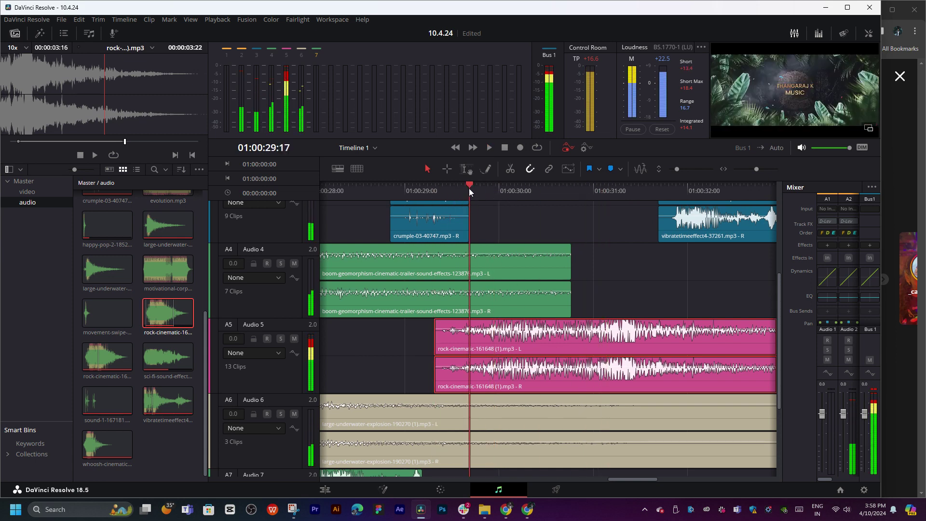
pyautogui.hscroll(1, 641, 266)
pyautogui.hscroll(2, 611, 267)
pyautogui.hscroll(2, 612, 267)
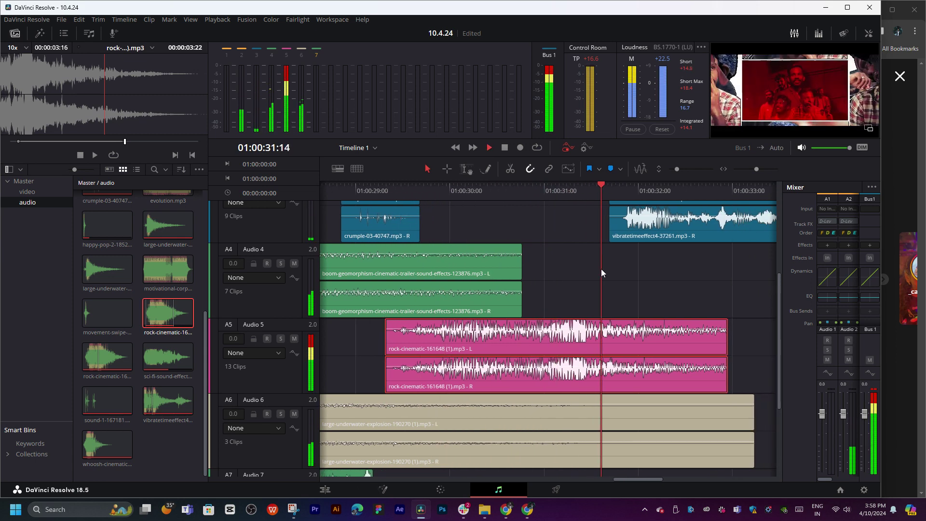
pyautogui.moveTo(535, 186); pyautogui.dragTo(543, 187)
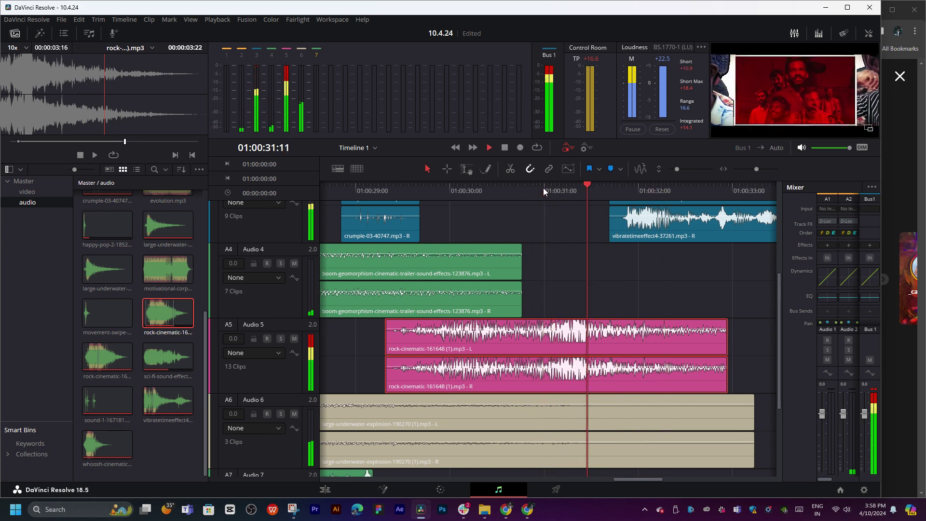
pyautogui.click(524, 188)
pyautogui.click(532, 186)
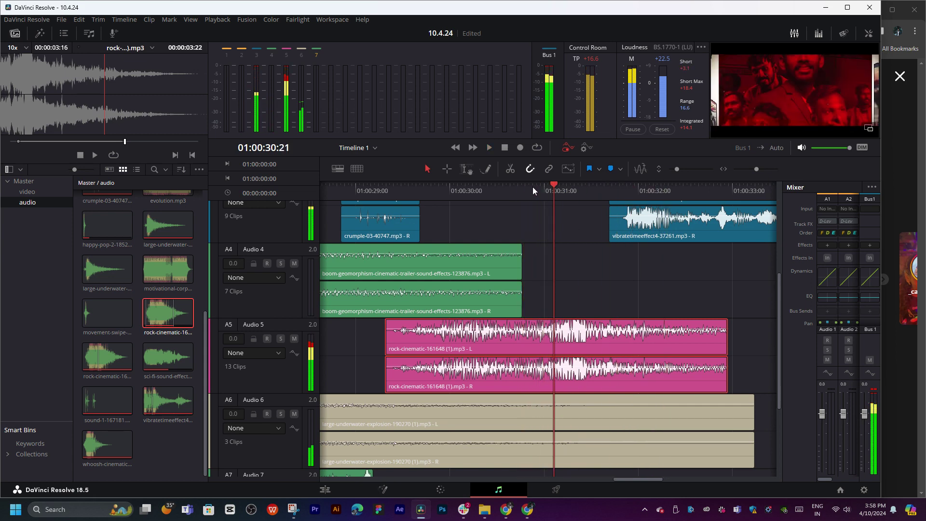
pyautogui.click(555, 233)
pyautogui.click(540, 192)
pyautogui.moveTo(576, 346); pyautogui.dragTo(560, 345)
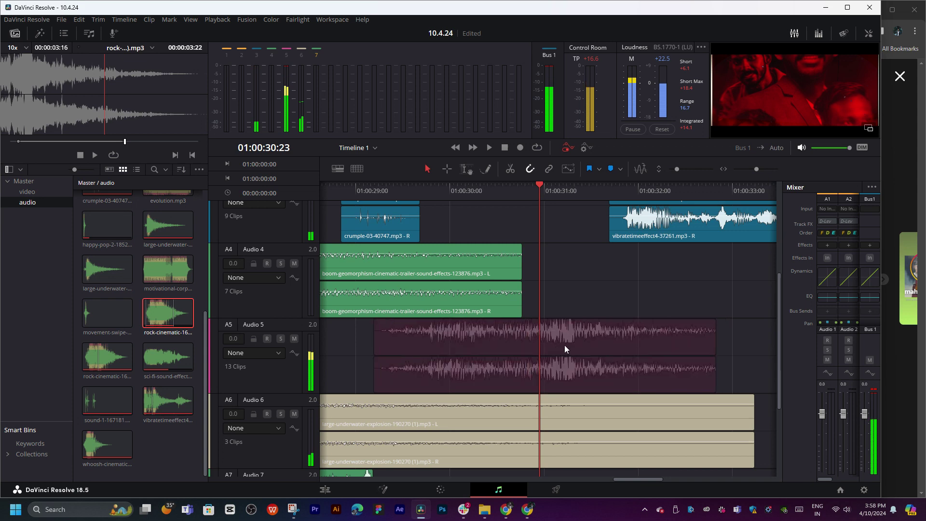
# - Replay from about 01:00:29 to check the new timing, parking the playhead at 01:00:31:21
pyautogui.click(401, 192)
pyautogui.press('space')
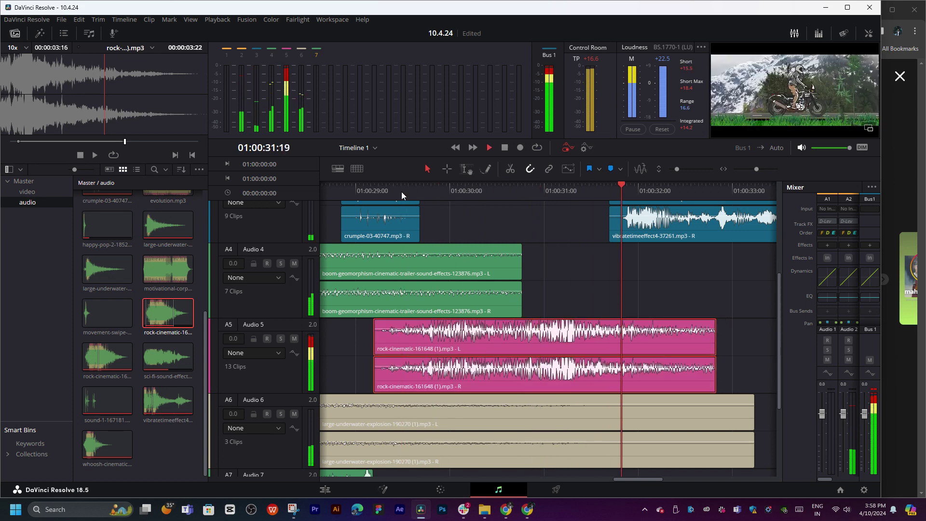
pyautogui.click(376, 193)
pyautogui.hscroll(-2, 534, 239)
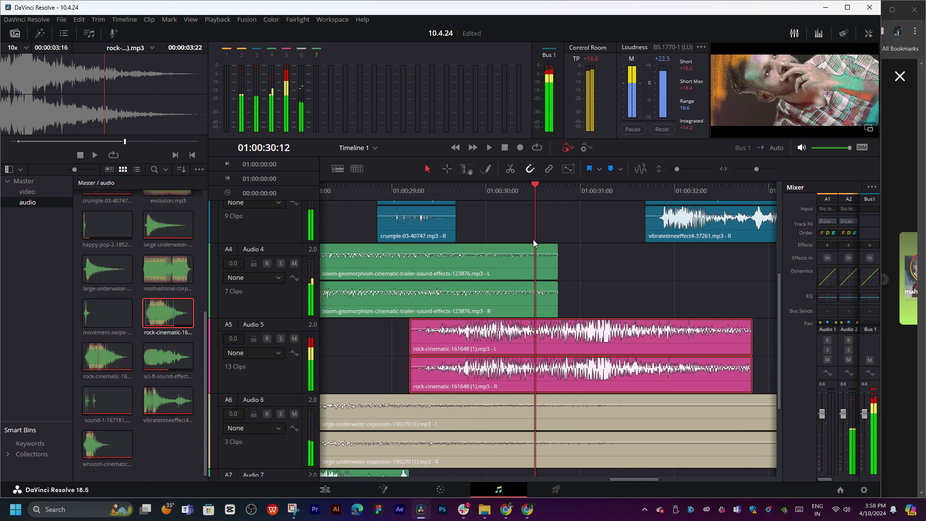
pyautogui.click(370, 189)
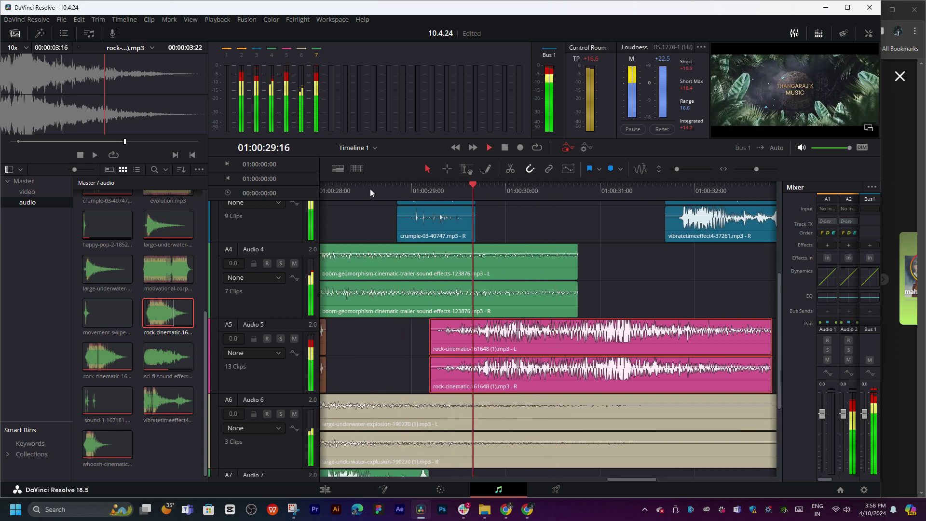
pyautogui.click(370, 189)
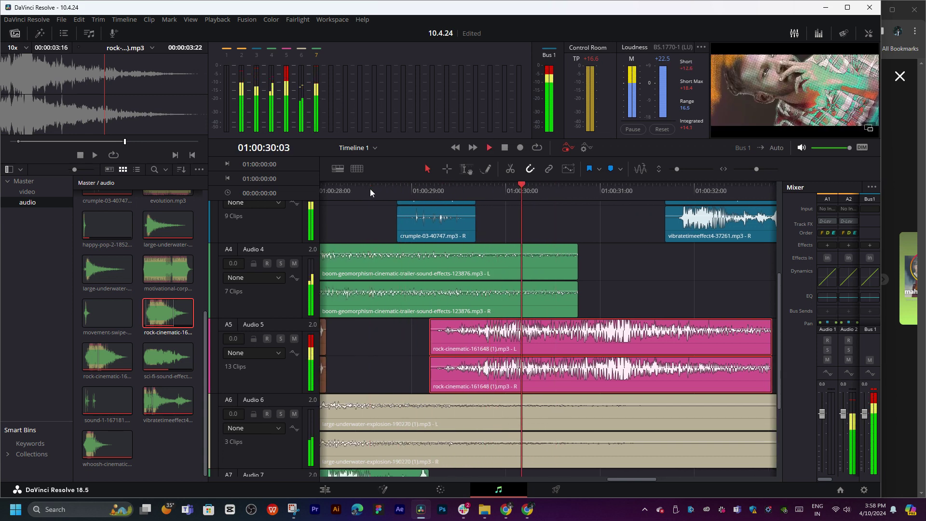
pyautogui.hscroll(3, 693, 267)
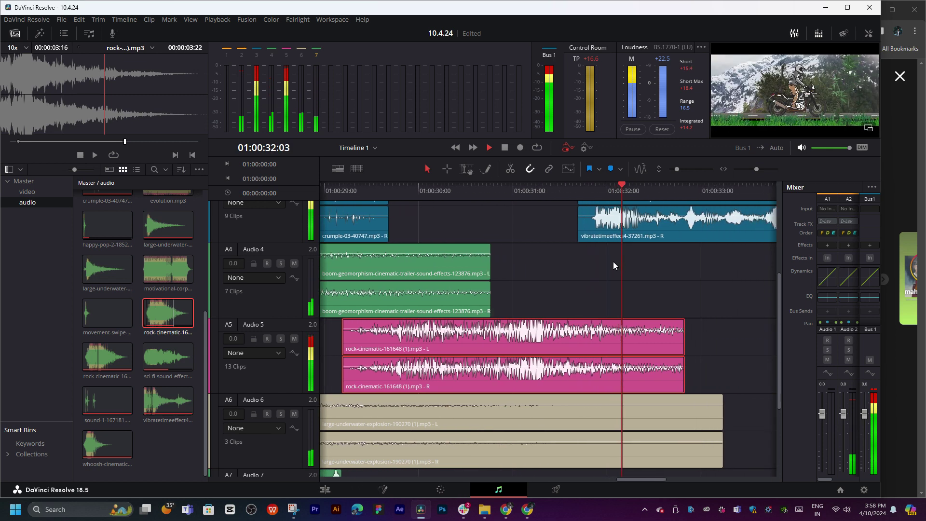
pyautogui.hscroll(2, 613, 262)
pyautogui.click(530, 192)
pyautogui.moveTo(531, 193); pyautogui.dragTo(549, 190)
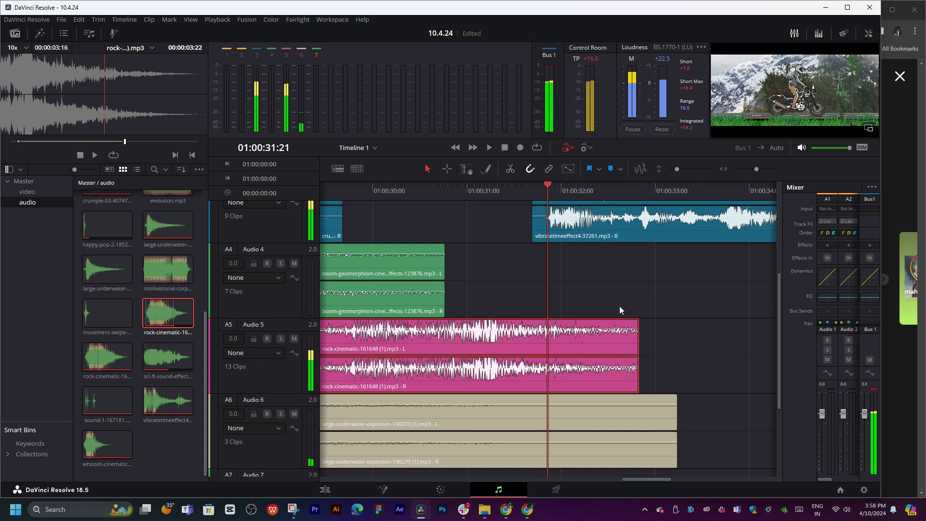
pyautogui.hscroll(-2, 681, 326)
# - Preview the large-underwater and whoosh-cinematic effects in the source viewer
pyautogui.click(153, 231)
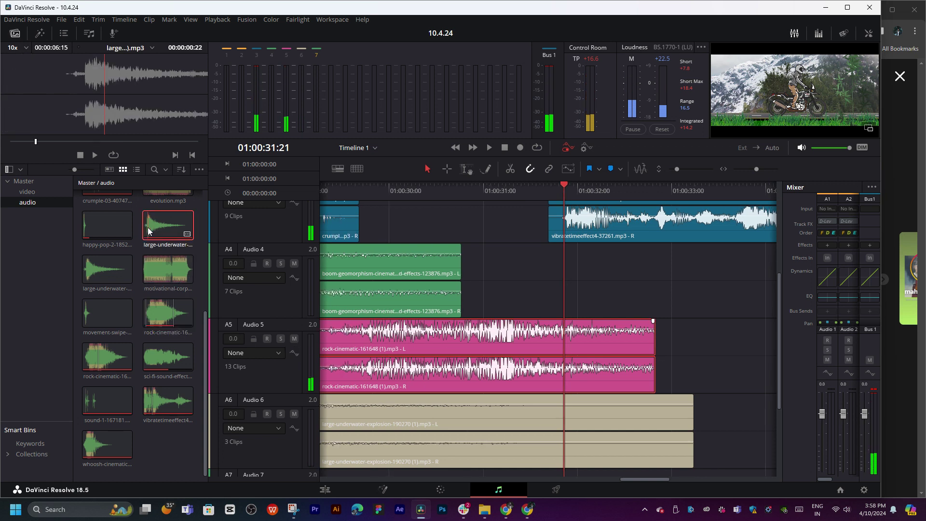
pyautogui.press('space')
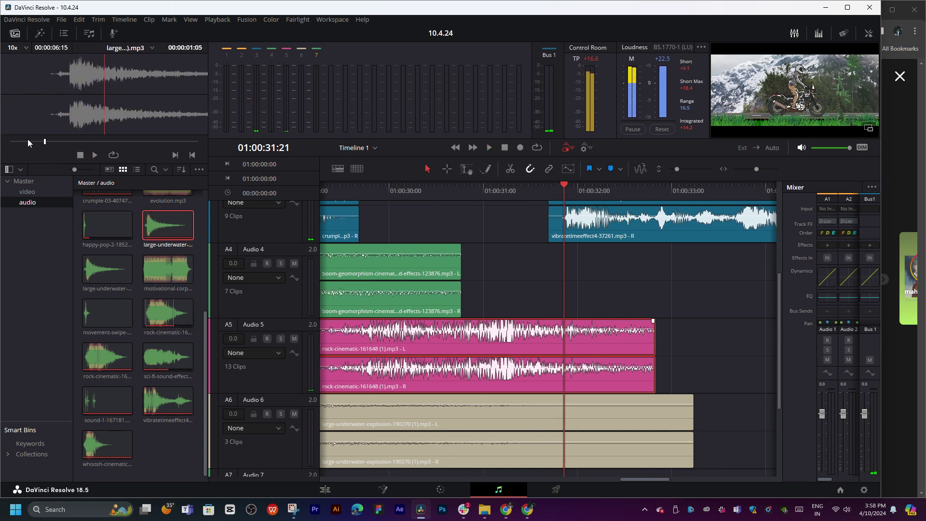
pyautogui.click(101, 442)
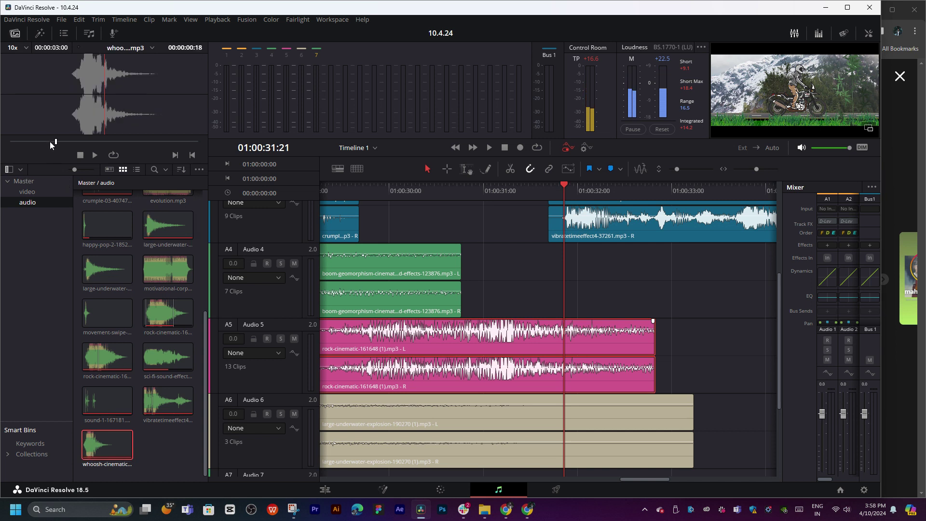
pyautogui.moveTo(53, 142); pyautogui.dragTo(2, 166)
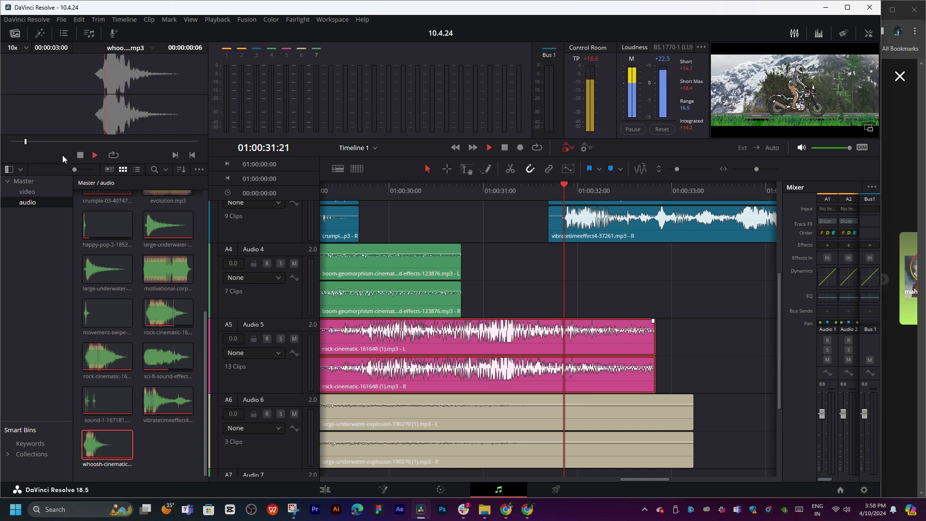
# - Place the whoosh-cinematic clip on Audio 4 after 01:00:31, redoing a misplaced drop
pyautogui.moveTo(84, 114)
pyautogui.mouseDown()
pyautogui.moveTo(546, 282)
pyautogui.moveTo(534, 281)
pyautogui.mouseUp()
pyautogui.hscroll(3, 444, 306)
pyautogui.hscroll(-1, 445, 310)
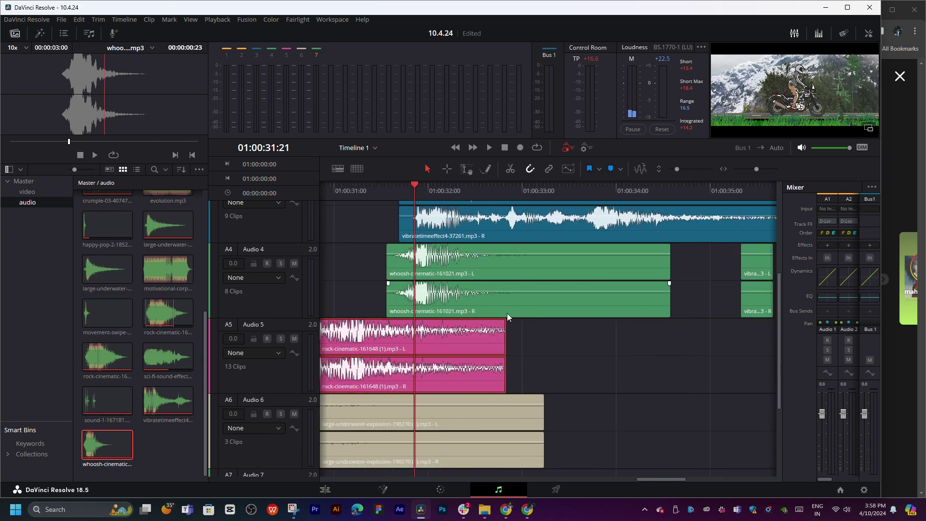
pyautogui.hotkey('ctrl', 'z')
pyautogui.moveTo(34, 93); pyautogui.dragTo(401, 266)
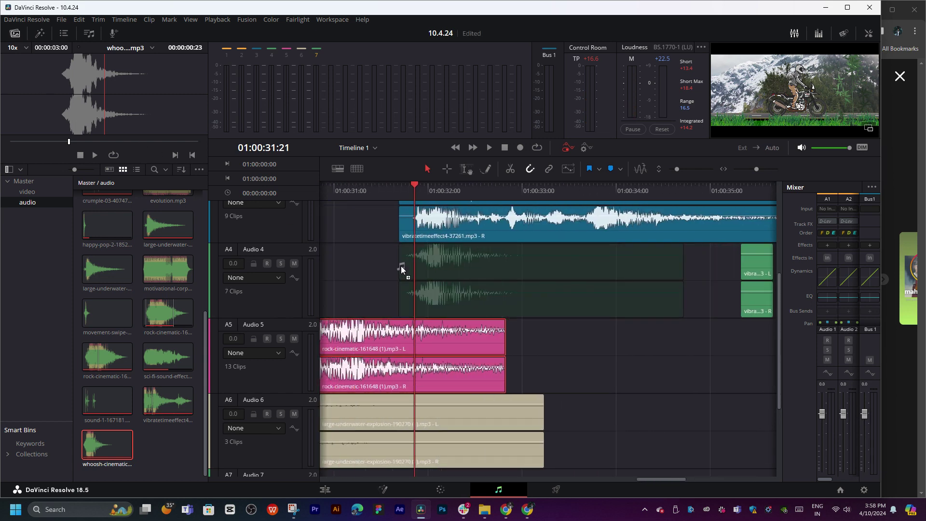
pyautogui.scroll(3, 528, 270)
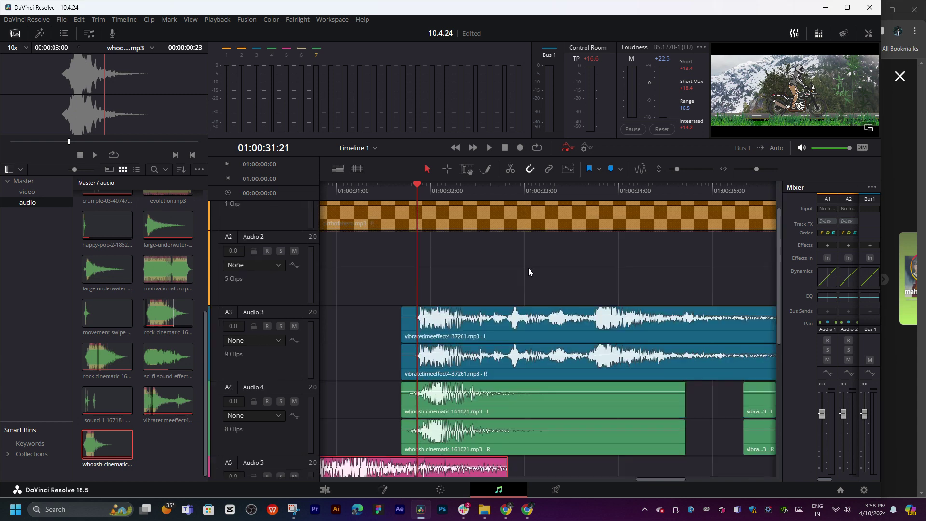
pyautogui.scroll(-1, 528, 268)
pyautogui.press('space')
pyautogui.press('space')
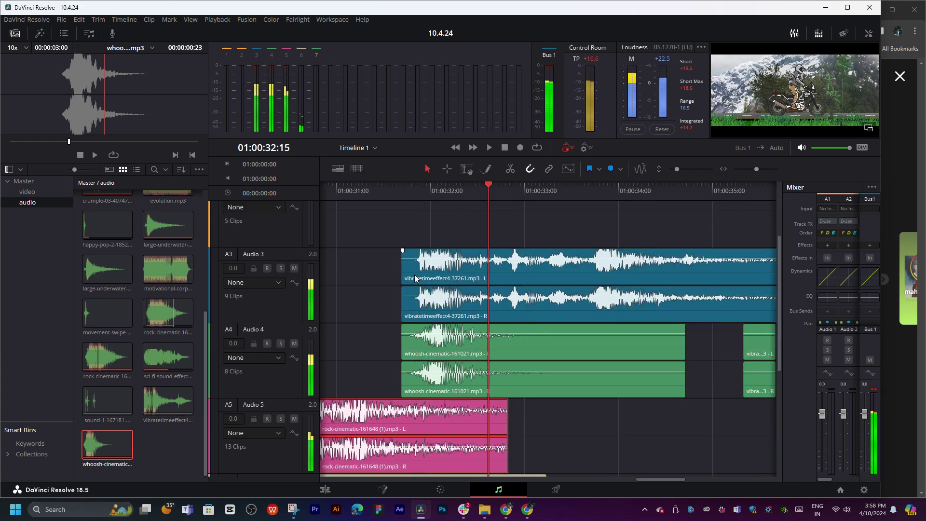
# - Trim the vibrate clip's start later and nudge the whoosh clip slightly earlier
pyautogui.moveTo(404, 268); pyautogui.dragTo(578, 274)
pyautogui.click(383, 198)
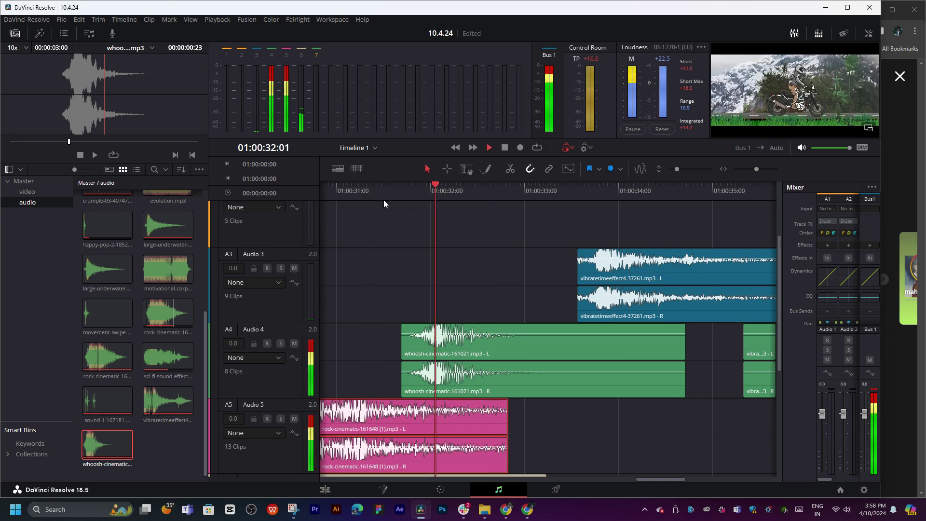
pyautogui.click(413, 190)
pyautogui.moveTo(421, 194); pyautogui.dragTo(414, 191)
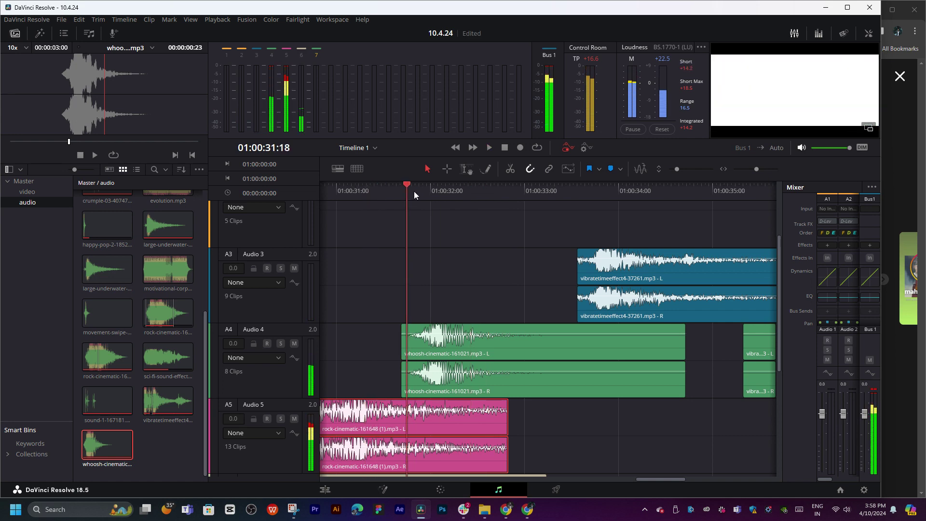
pyautogui.hscroll(-3, 513, 241)
pyautogui.moveTo(556, 383); pyautogui.dragTo(531, 384)
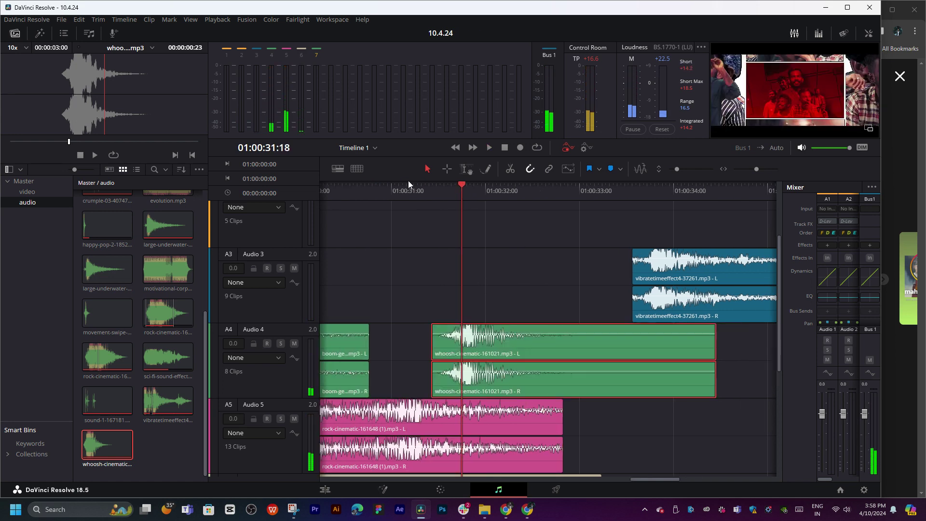
pyautogui.press('space')
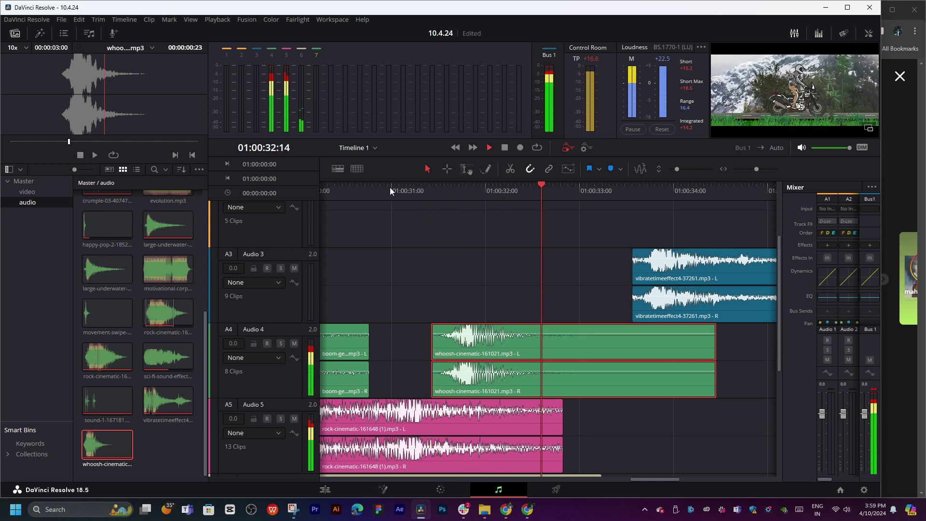
# - Replay the passage around 01:00:29–01:00:31 to review the whoosh timing
pyautogui.click(392, 190)
pyautogui.press('space')
pyautogui.hscroll(-5, 591, 270)
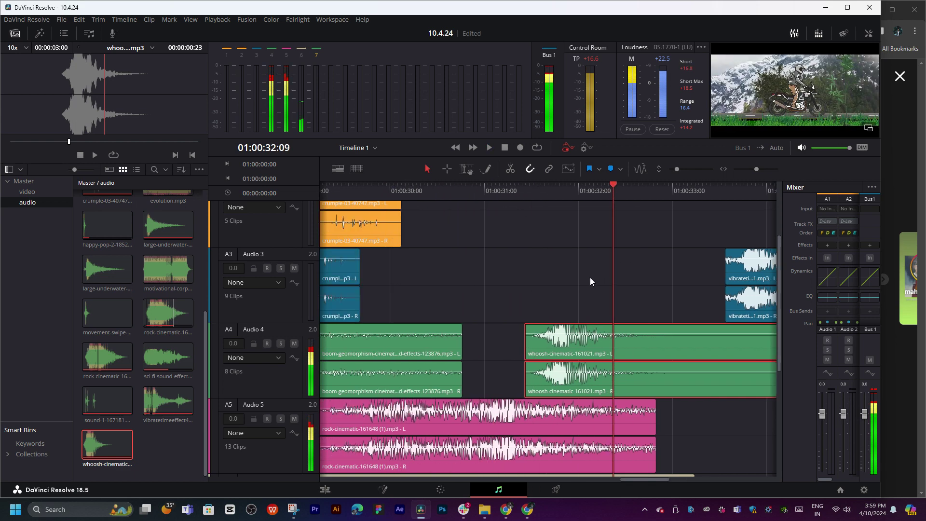
pyautogui.press('Up')
pyautogui.press('Up')
pyautogui.press('Up')
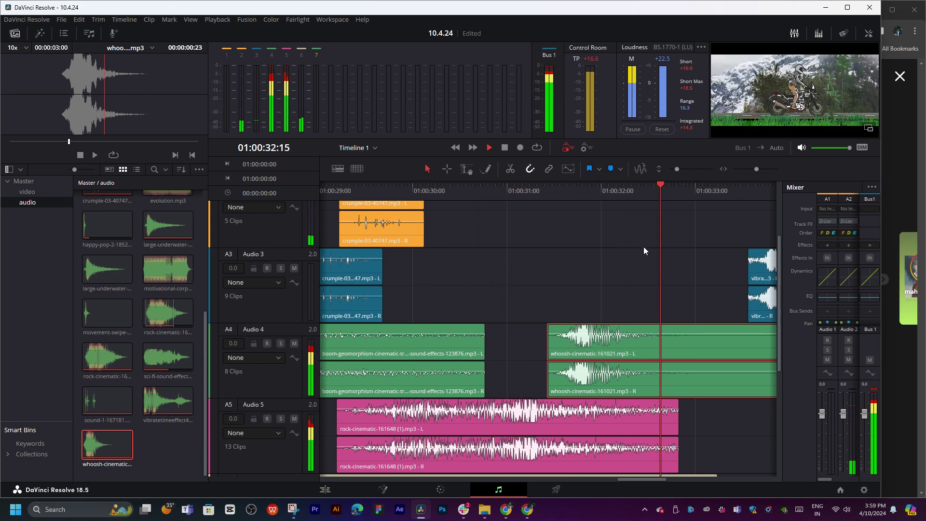
pyautogui.press('space')
pyautogui.click(427, 194)
pyautogui.press('space')
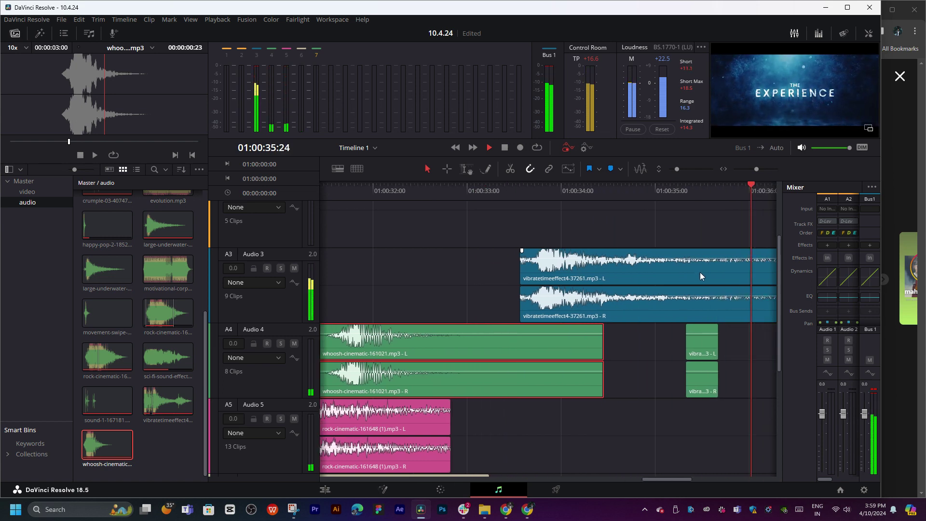
# - Extend the short Audio 4 vibratetimeeffect4 clip to run from just after 01:00:36 past 01:00:38
pyautogui.press('space')
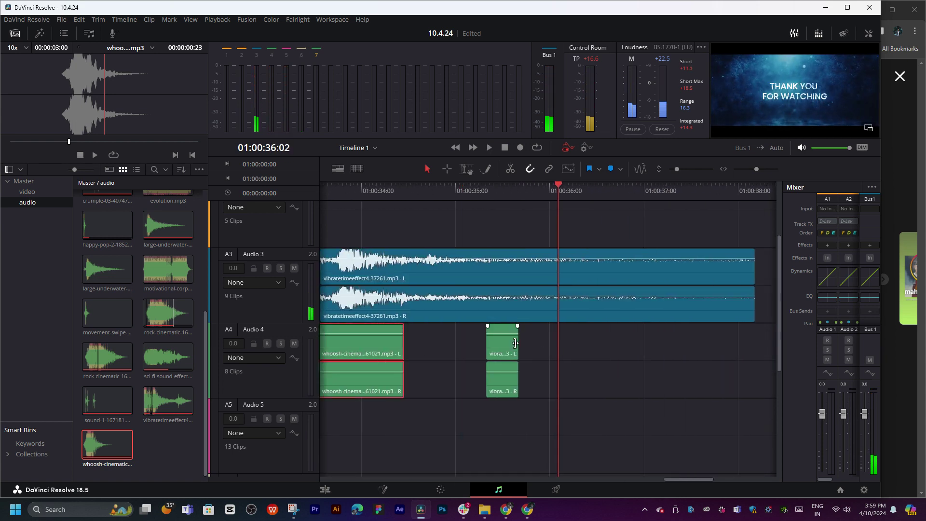
pyautogui.doubleClick(485, 345)
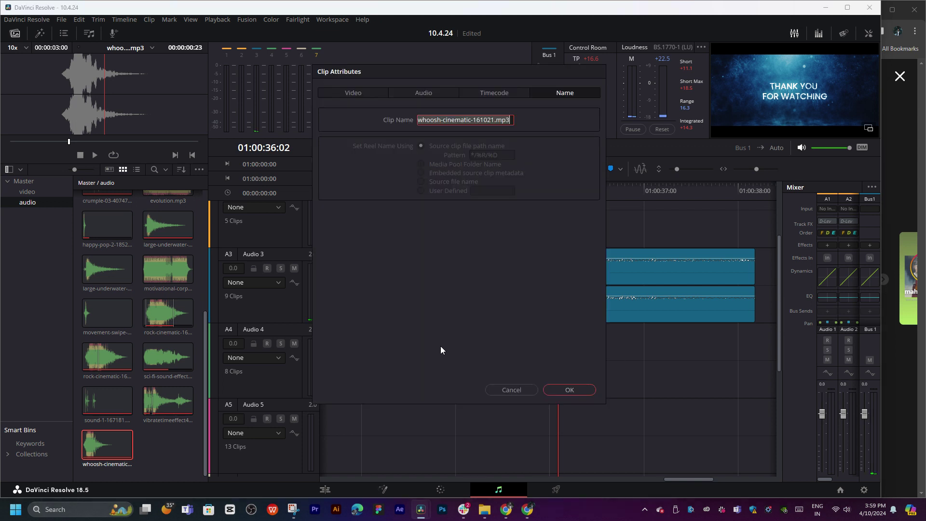
pyautogui.click(529, 392)
pyautogui.moveTo(485, 345)
pyautogui.mouseDown()
pyautogui.moveTo(457, 345)
pyautogui.moveTo(711, 359)
pyautogui.moveTo(492, 352)
pyautogui.moveTo(619, 347)
pyautogui.mouseUp()
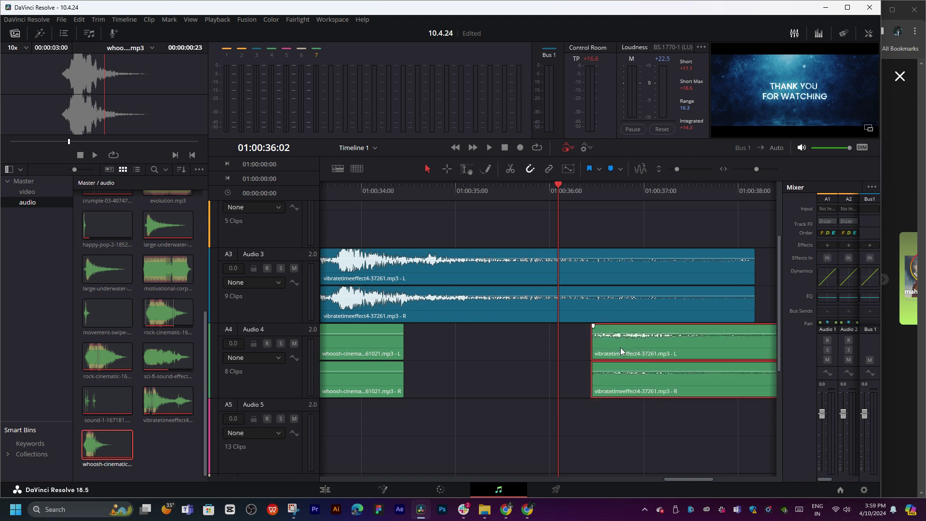
# - Extend the Audio 4 vibrate clip earlier, then move it to Audio 5 and listen from 01:00:33
pyautogui.hotkey('ctrl', '-')
pyautogui.moveTo(561, 343); pyautogui.dragTo(520, 344)
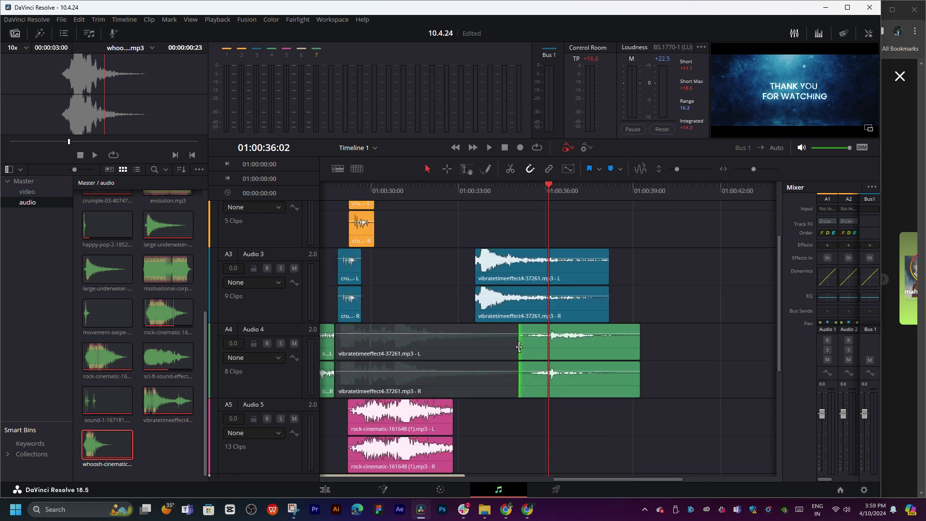
pyautogui.press('space')
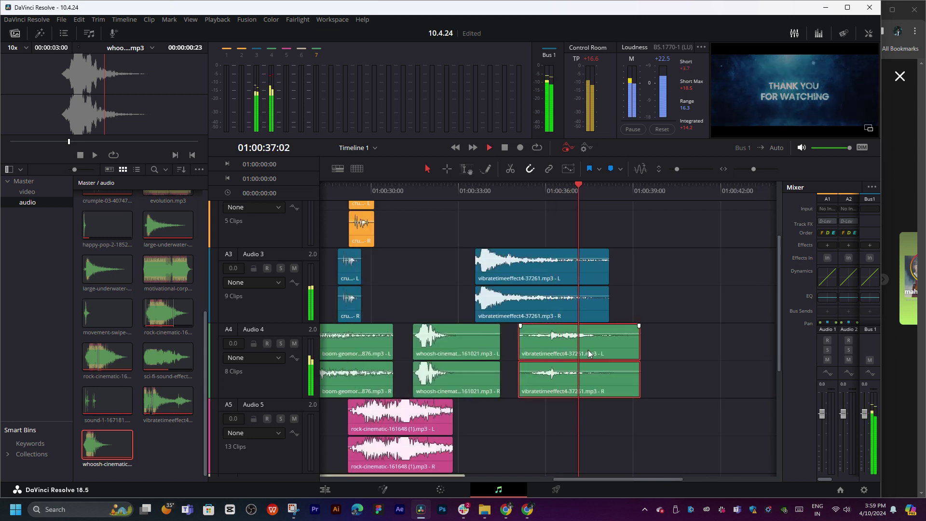
pyautogui.press('space')
pyautogui.scroll(-5, 580, 307)
pyautogui.moveTo(587, 217); pyautogui.dragTo(533, 278)
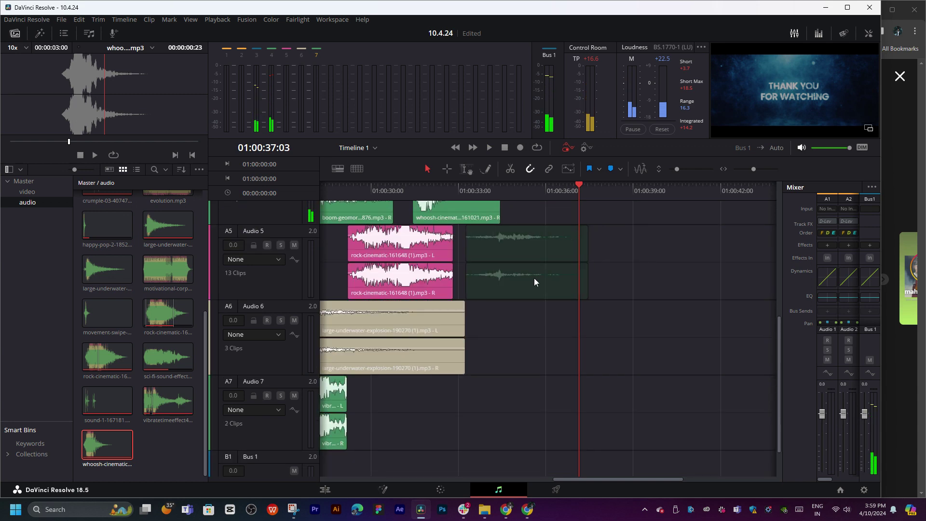
pyautogui.click(482, 191)
pyautogui.press('space')
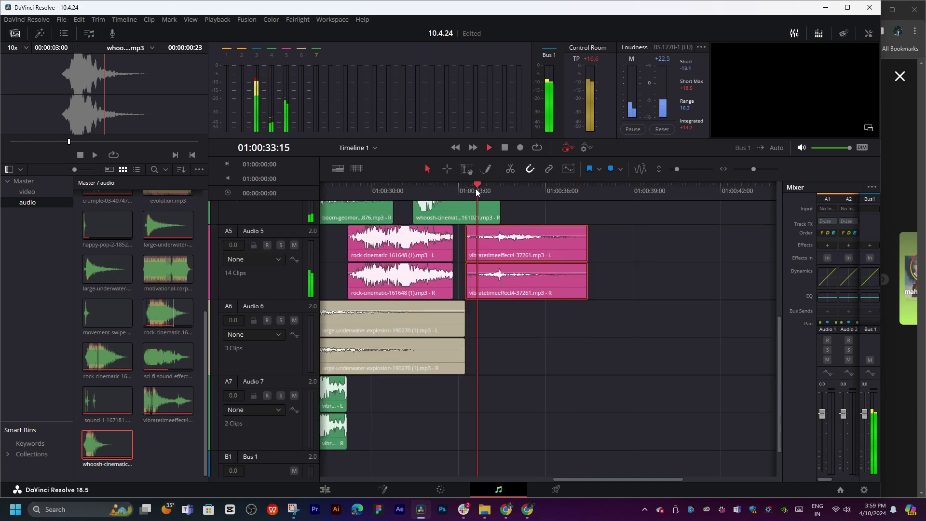
pyautogui.press('space')
# - Move the vibrate clip down onto Audio 7
pyautogui.scroll(5, 541, 253)
pyautogui.scroll(3, 541, 254)
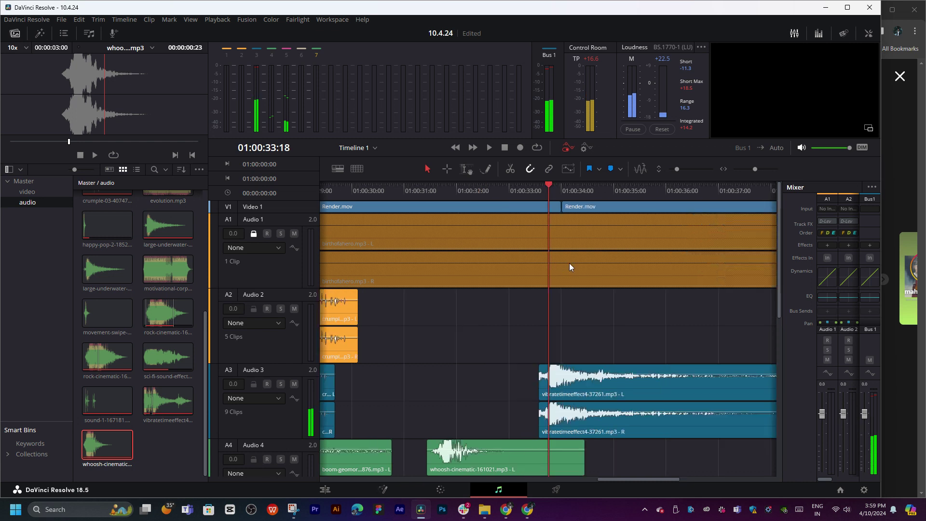
pyautogui.scroll(-2, 628, 289)
pyautogui.scroll(-3, 641, 237)
pyautogui.scroll(-2, 521, 273)
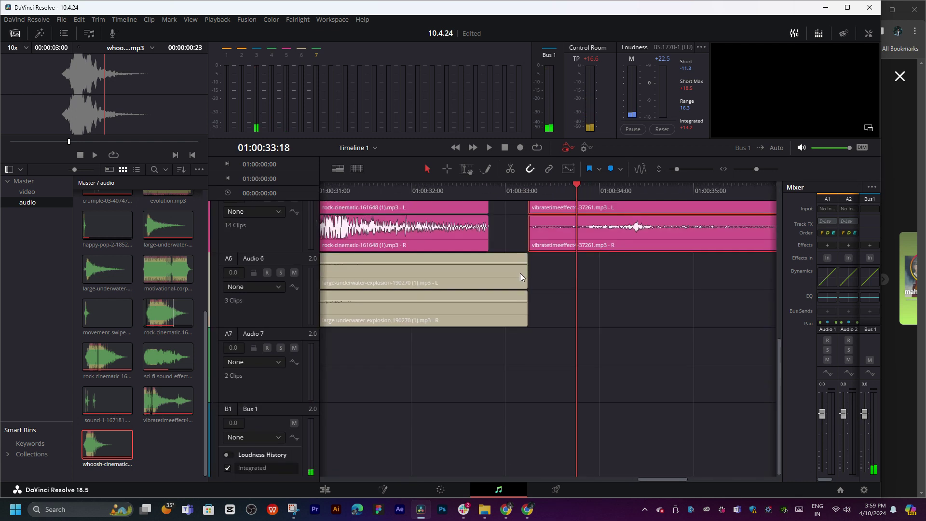
pyautogui.hscroll(3, 520, 273)
pyautogui.moveTo(527, 238); pyautogui.dragTo(477, 381)
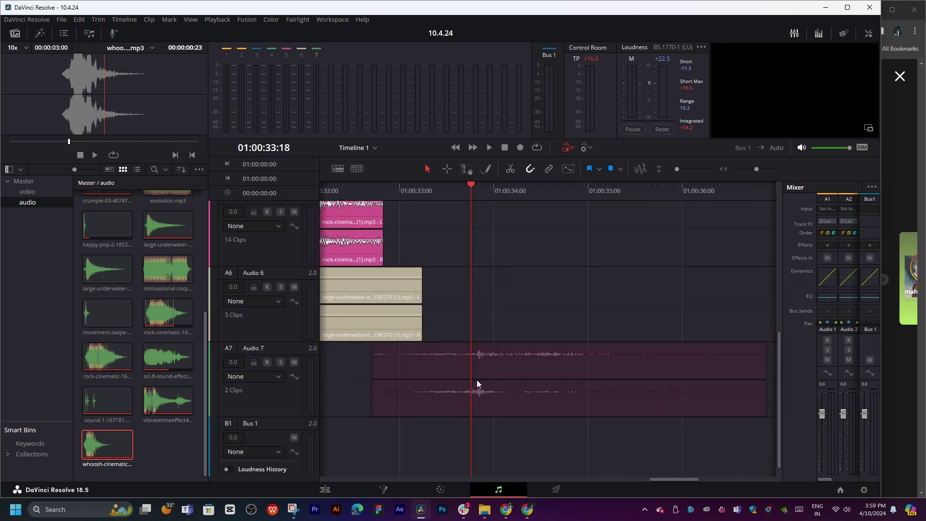
pyautogui.press('space')
pyautogui.press('space')
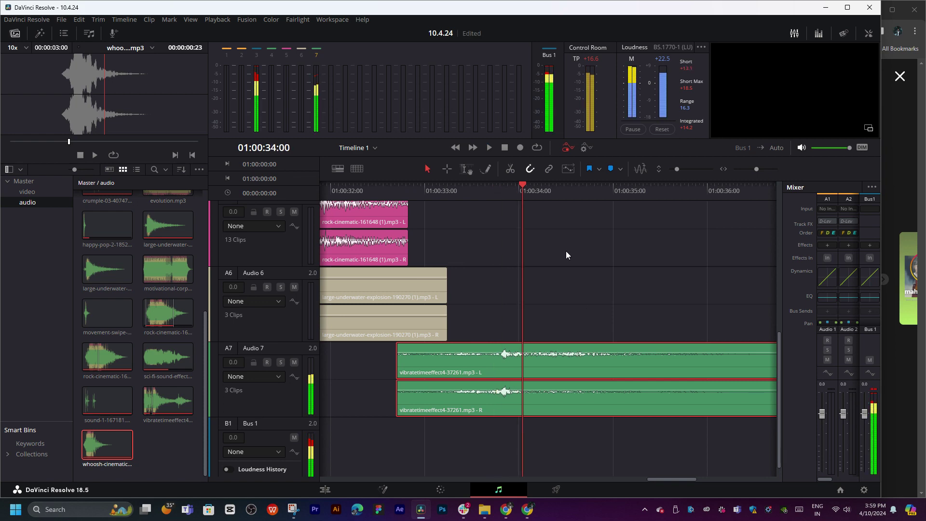
# - Slide the Audio 7 vibrate clip earlier and play to check its timing
pyautogui.hscroll(-2, 650, 343)
pyautogui.scroll(5, 535, 261)
pyautogui.scroll(-5, 546, 253)
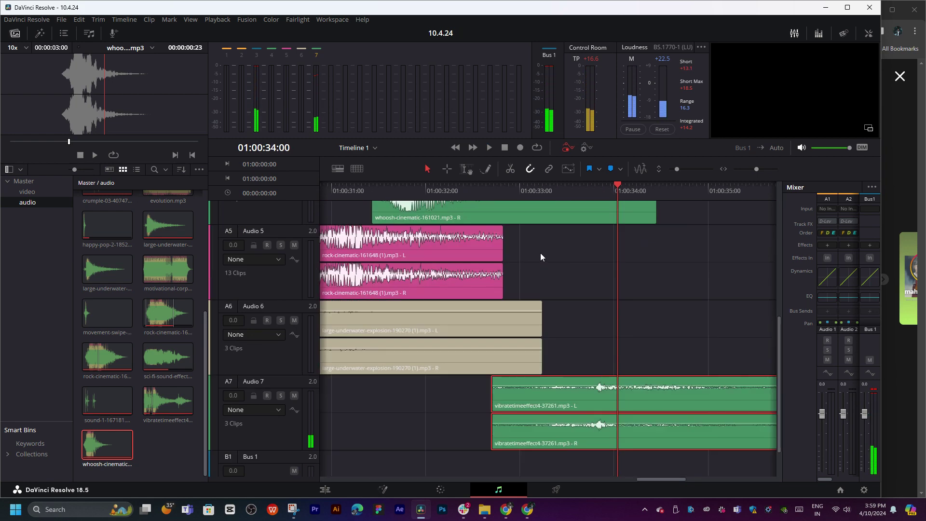
pyautogui.moveTo(416, 192)
pyautogui.mouseDown()
pyautogui.moveTo(508, 194)
pyautogui.moveTo(456, 213)
pyautogui.mouseUp()
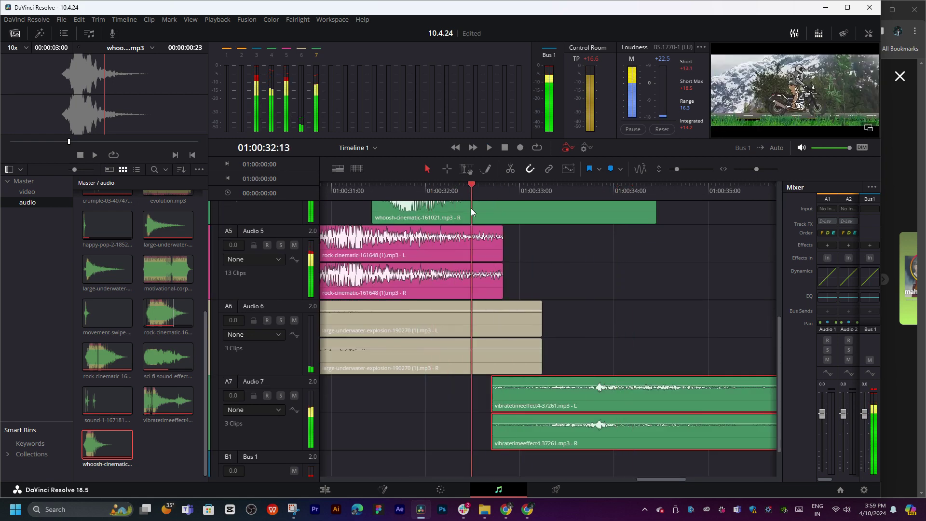
pyautogui.moveTo(623, 398); pyautogui.dragTo(504, 400)
pyautogui.press('space')
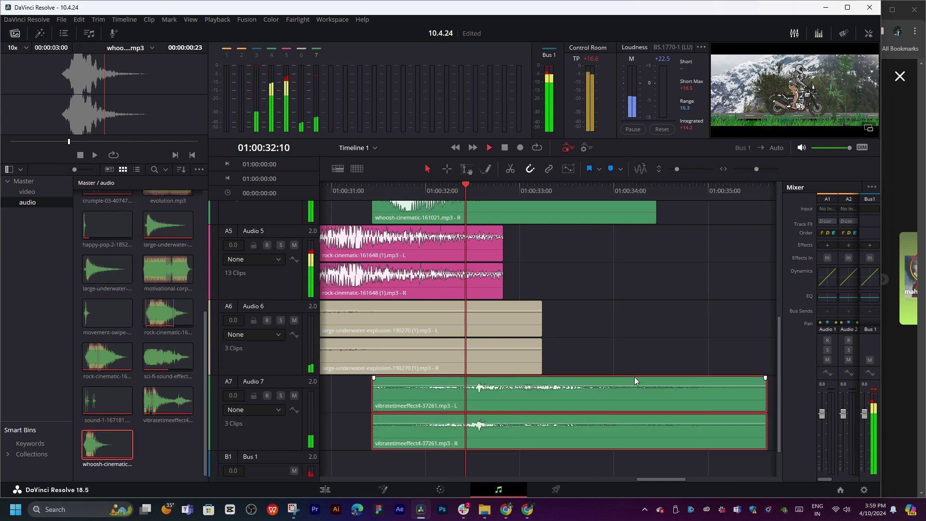
pyautogui.press('space')
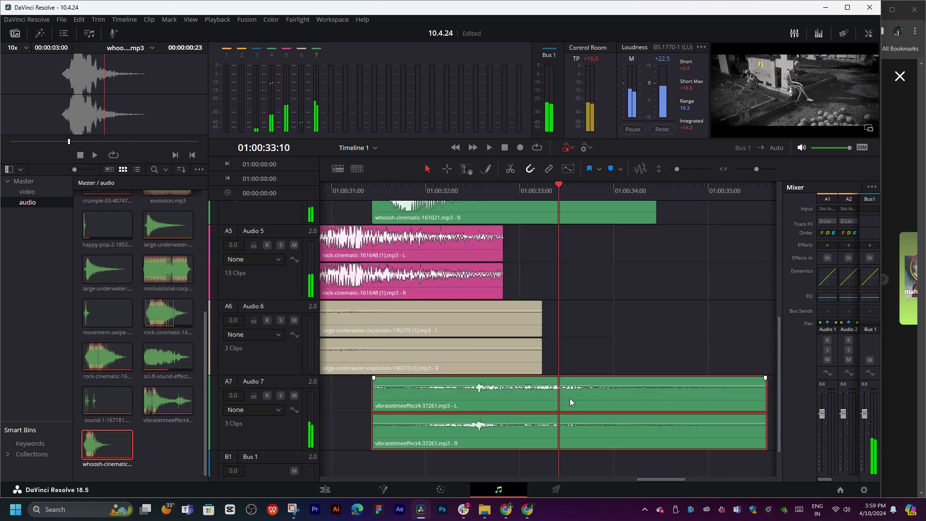
# - Trim the Audio 7 clip's start and shift it slightly so it begins near 01:00:32
pyautogui.moveTo(373, 397); pyautogui.dragTo(428, 397)
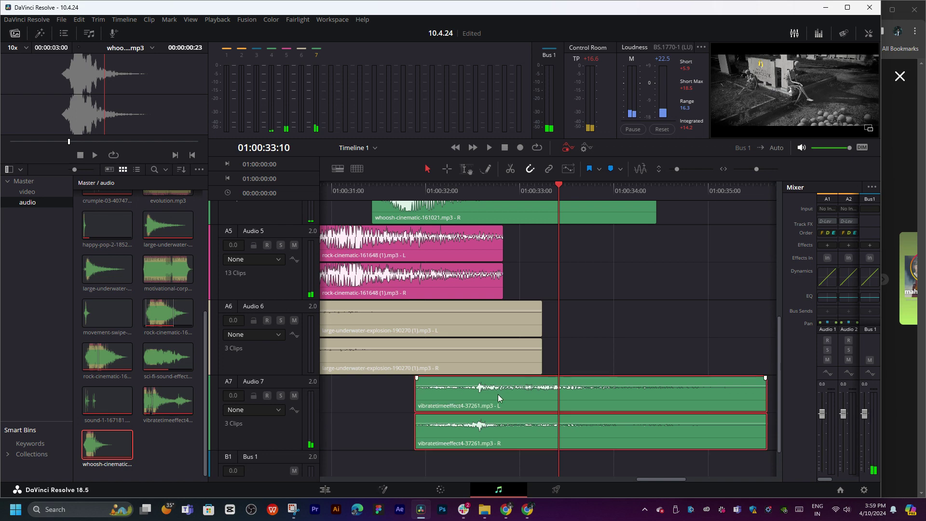
pyautogui.moveTo(498, 395); pyautogui.dragTo(509, 395)
pyautogui.click(430, 190)
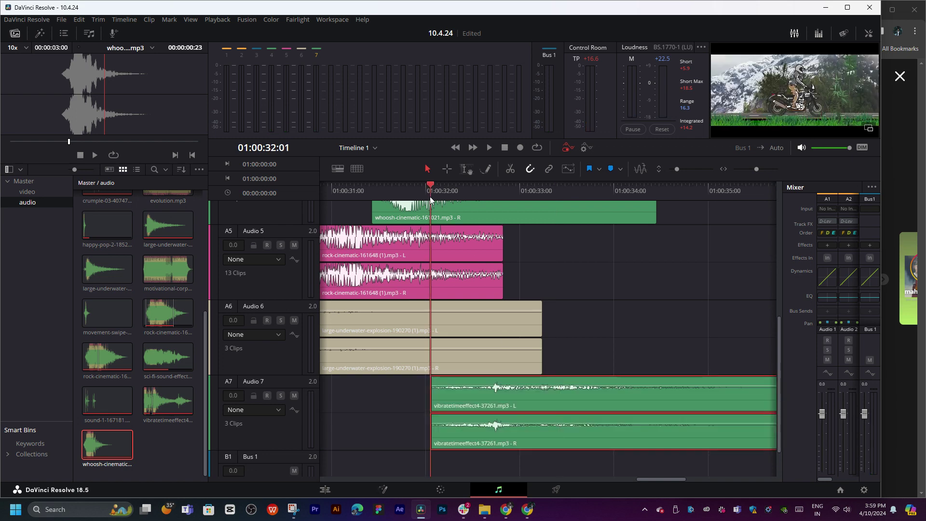
pyautogui.press('space')
pyautogui.press('space')
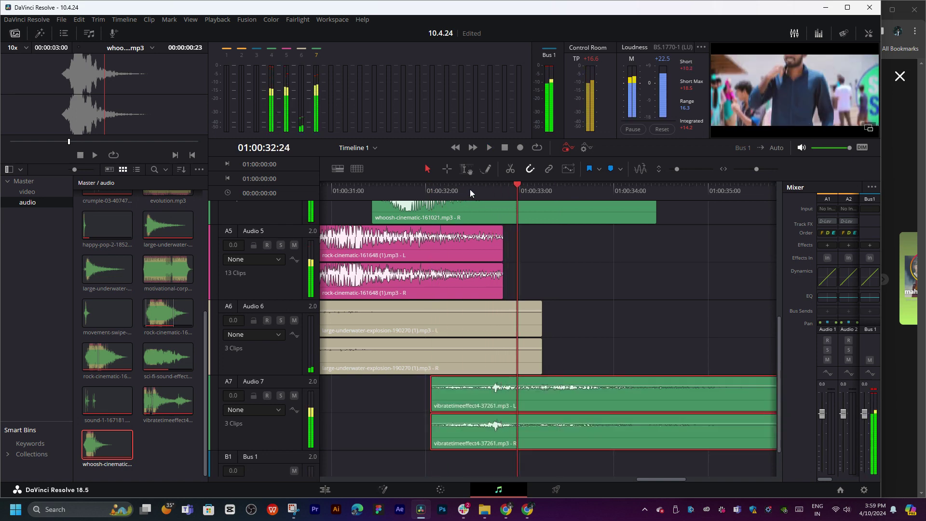
pyautogui.moveTo(470, 189); pyautogui.dragTo(491, 186)
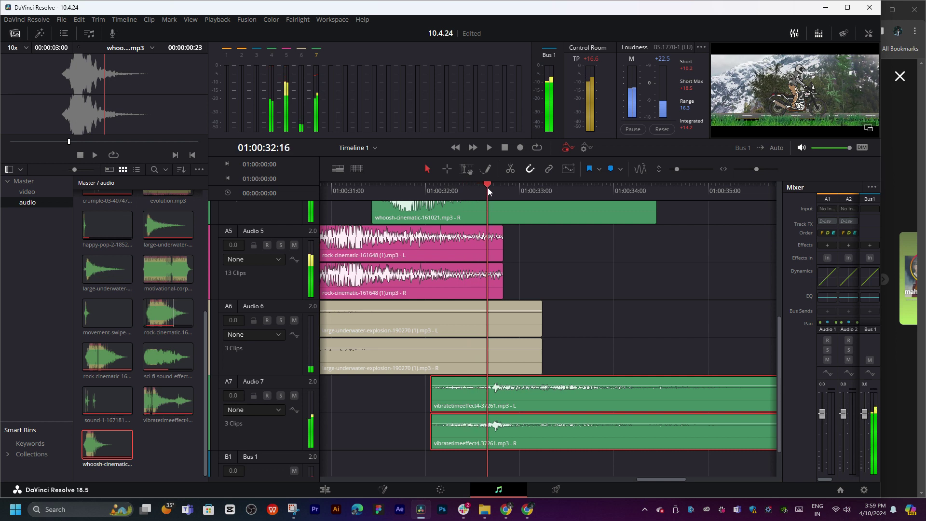
pyautogui.hotkey('ctrl', 'z')
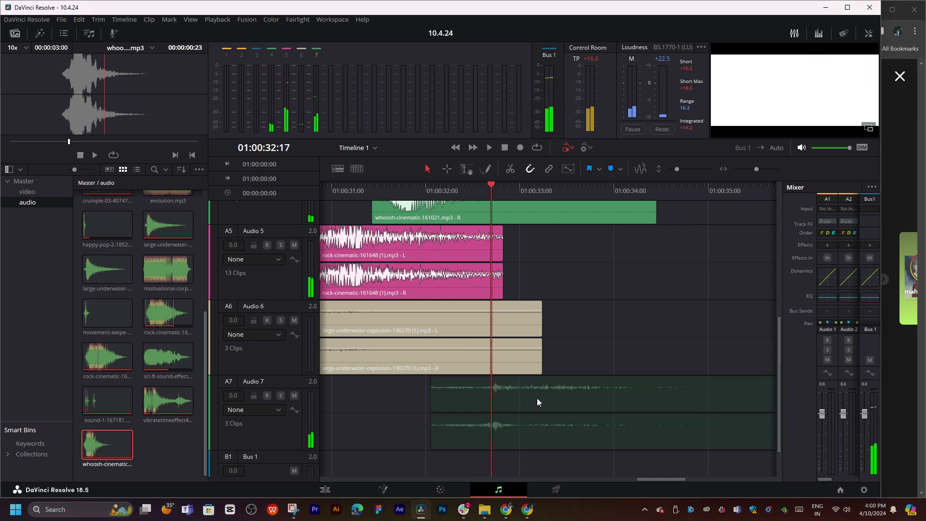
pyautogui.click(529, 401)
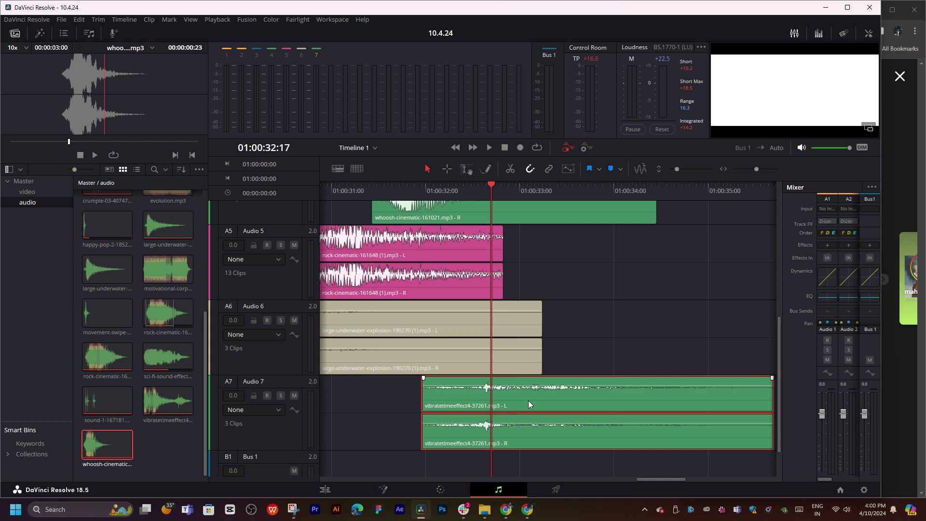
pyautogui.scroll(2, 528, 401)
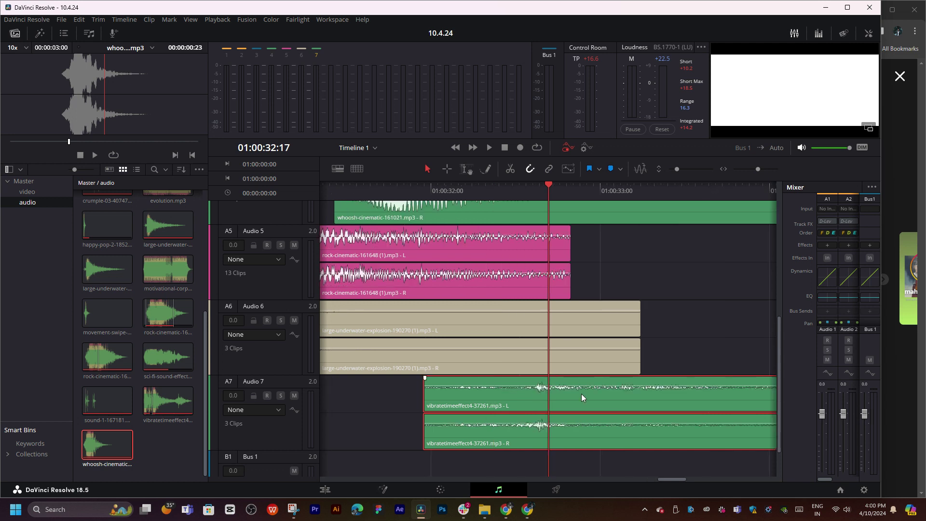
# - Nudge the vibrate clip slightly later and play back from about 01:00:32
pyautogui.moveTo(581, 393); pyautogui.dragTo(592, 395)
pyautogui.click(453, 189)
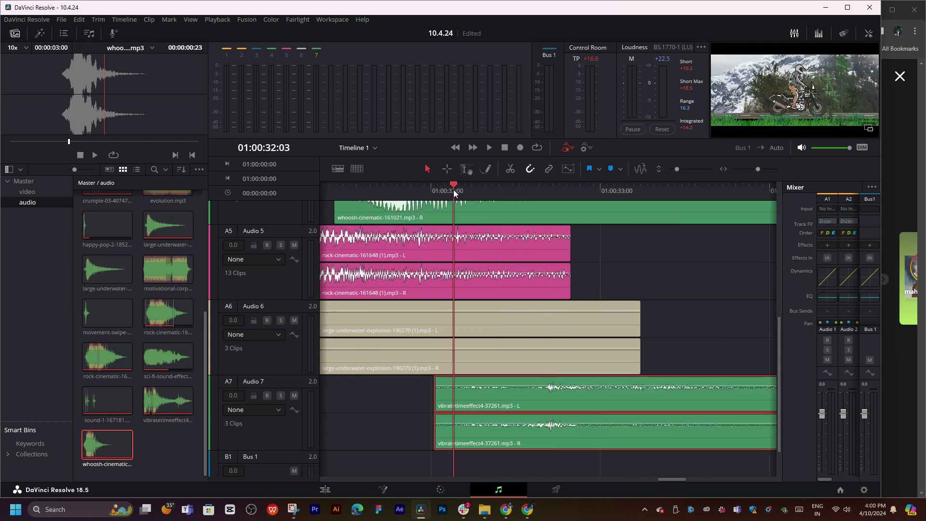
pyautogui.press('space')
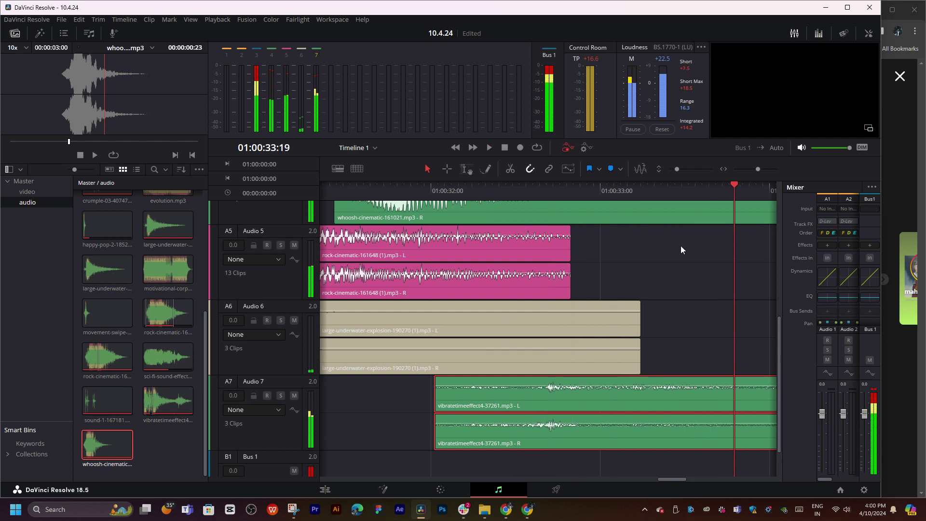
pyautogui.scroll(-3, 682, 245)
pyautogui.scroll(3, 598, 259)
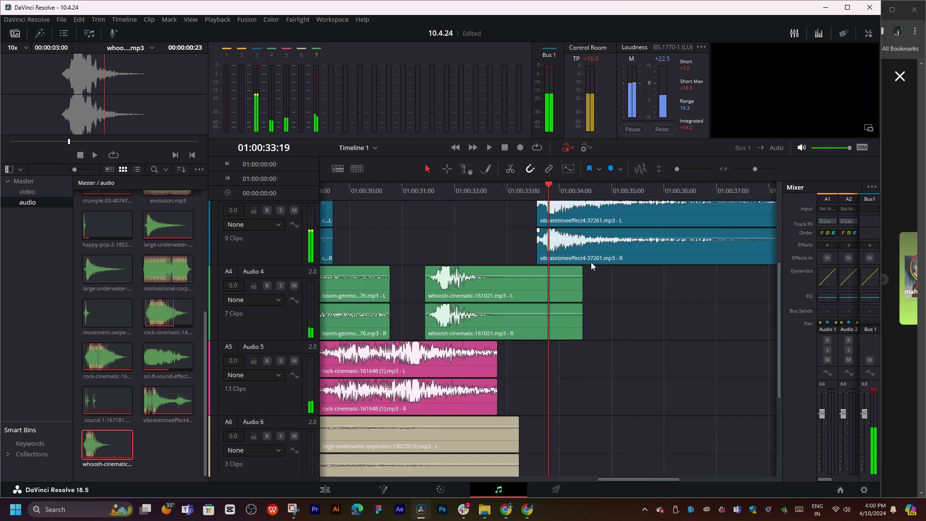
pyautogui.click(439, 187)
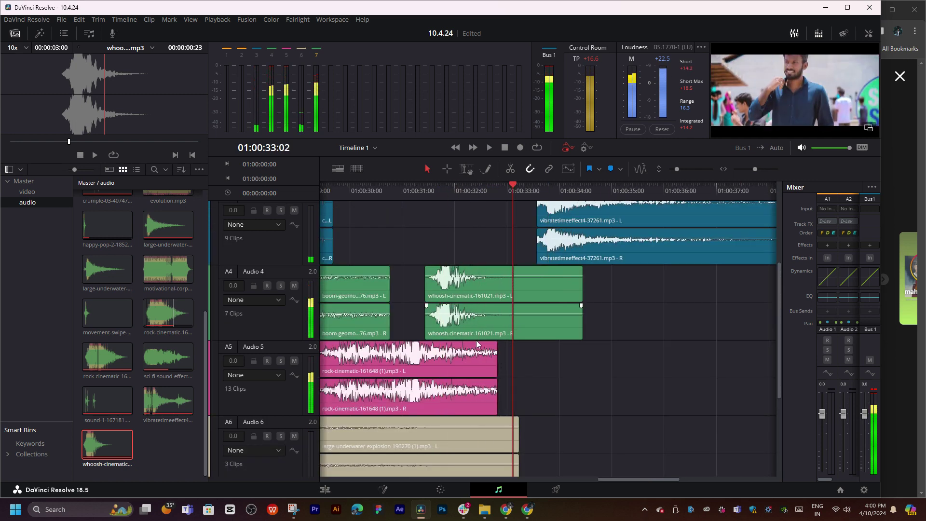
# - Select the small Audio 4 clip, play from about 01:00:23, and stop at 01:00:26:06
pyautogui.scroll(-2, 476, 343)
pyautogui.scroll(-2, 510, 351)
pyautogui.scroll(-1, 510, 351)
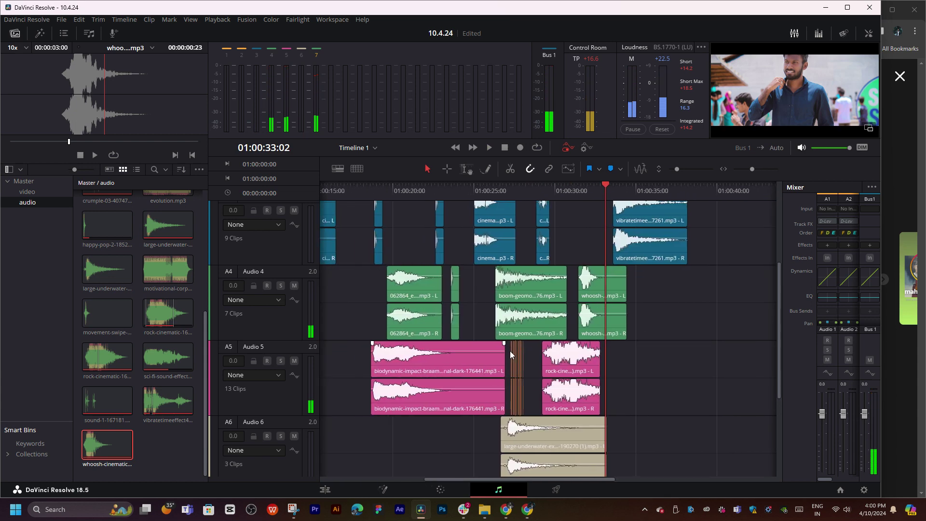
pyautogui.hscroll(-2, 510, 351)
pyautogui.click(498, 324)
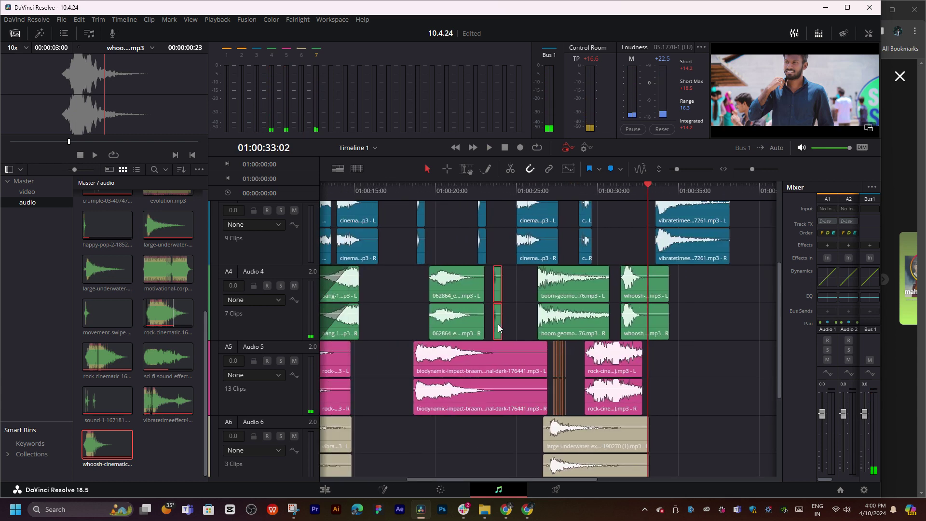
pyautogui.click(492, 189)
pyautogui.press('space')
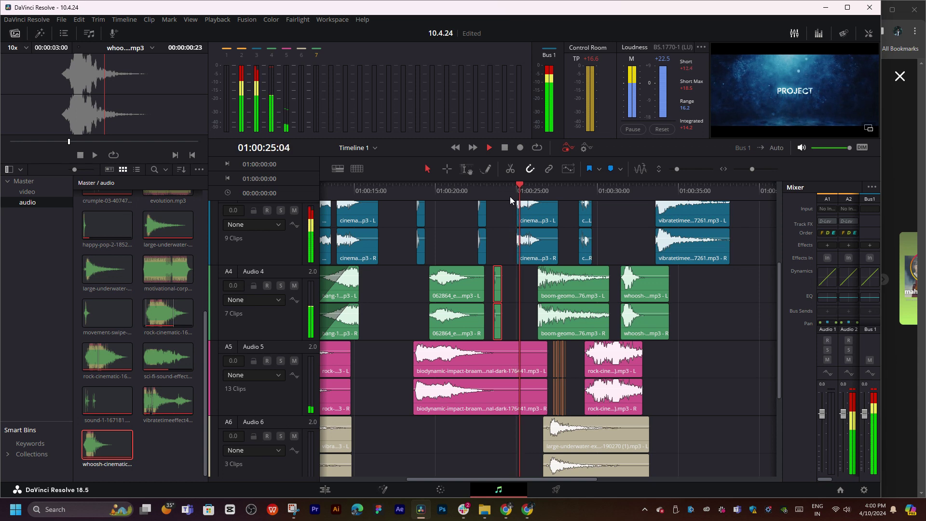
pyautogui.press('space')
pyautogui.scroll(2, 530, 263)
pyautogui.scroll(1, 529, 263)
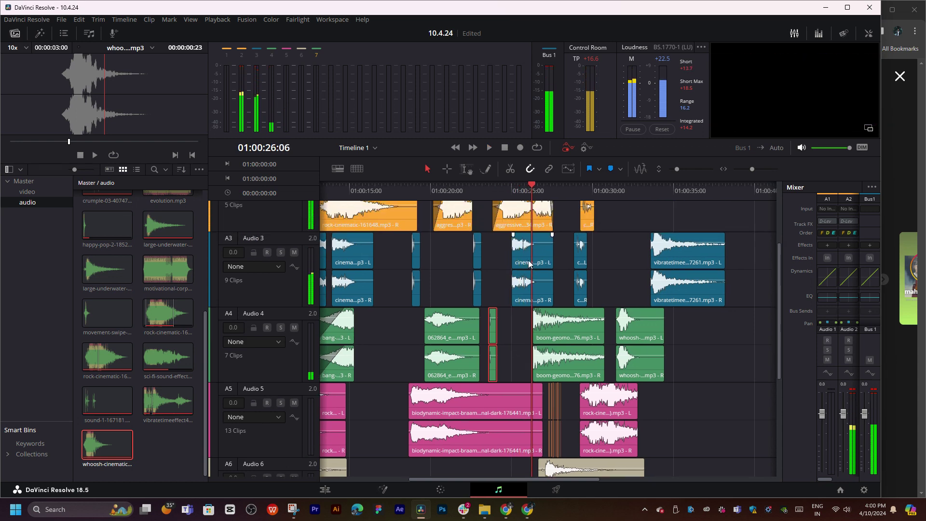
pyautogui.scroll(2, 472, 330)
pyautogui.hscroll(5, 374, 336)
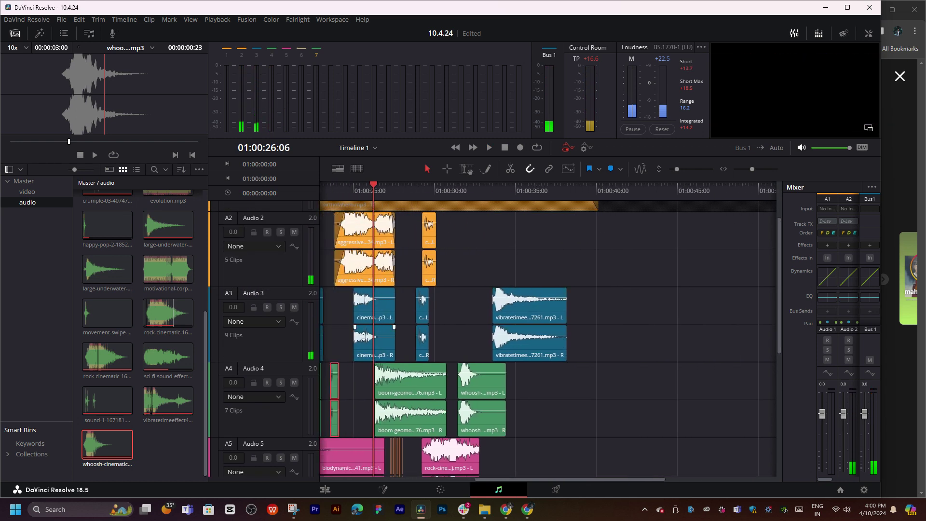
# - Copy the cinematic-glitch clip onto Audio 4 and preview it from about 01:00:29
pyautogui.moveTo(364, 341); pyautogui.dragTo(536, 421)
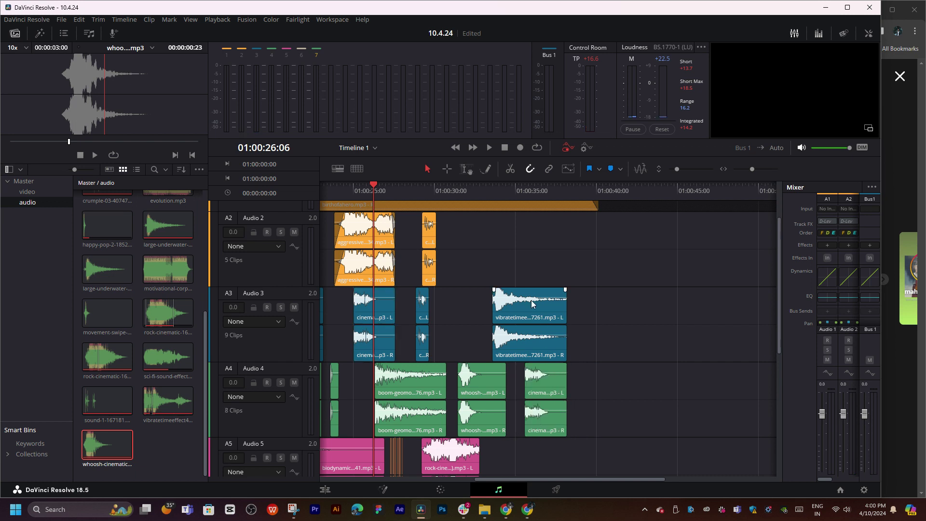
pyautogui.click(427, 195)
pyautogui.press('space')
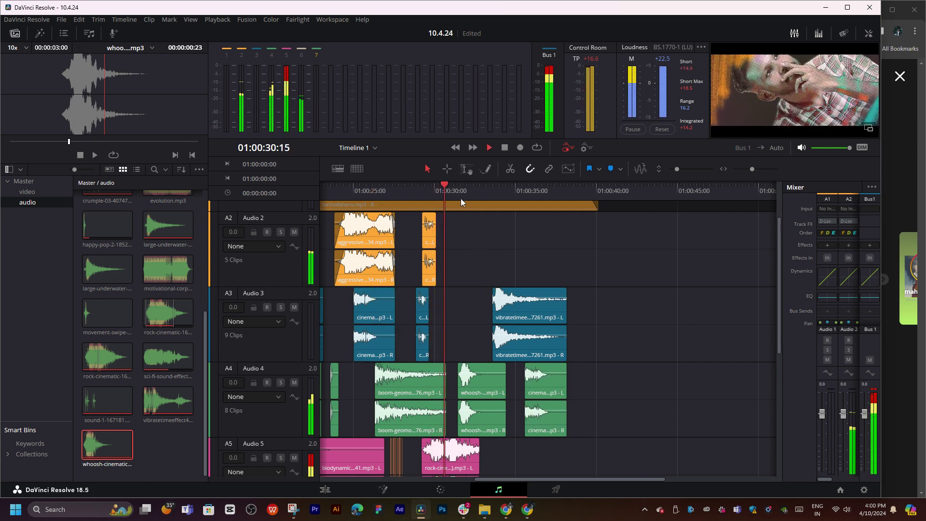
pyautogui.scroll(3, 537, 252)
pyautogui.scroll(3, 559, 230)
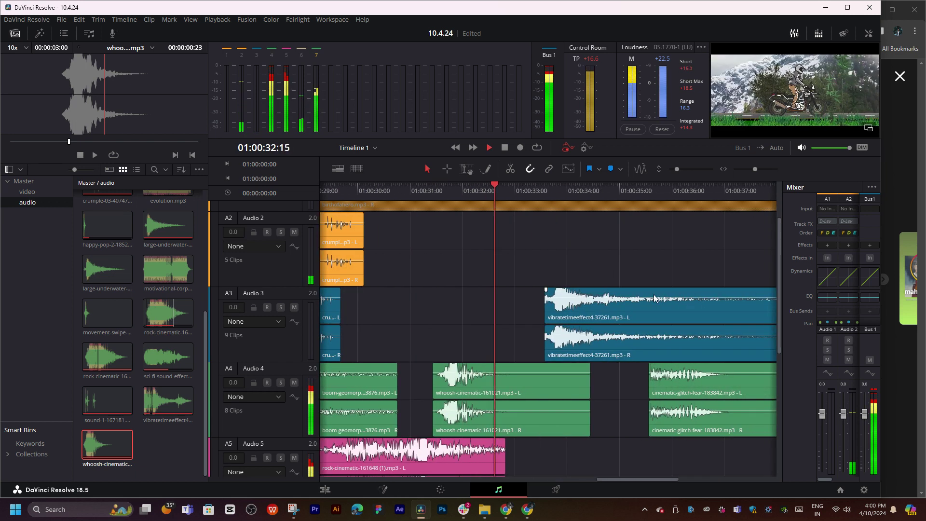
pyautogui.press('space')
# - Move the cinematic-glitch-fear clip up onto Audio 2 and play back its timing
pyautogui.moveTo(629, 427)
pyautogui.mouseDown()
pyautogui.moveTo(461, 299)
pyautogui.moveTo(487, 282)
pyautogui.mouseUp()
pyautogui.press('space')
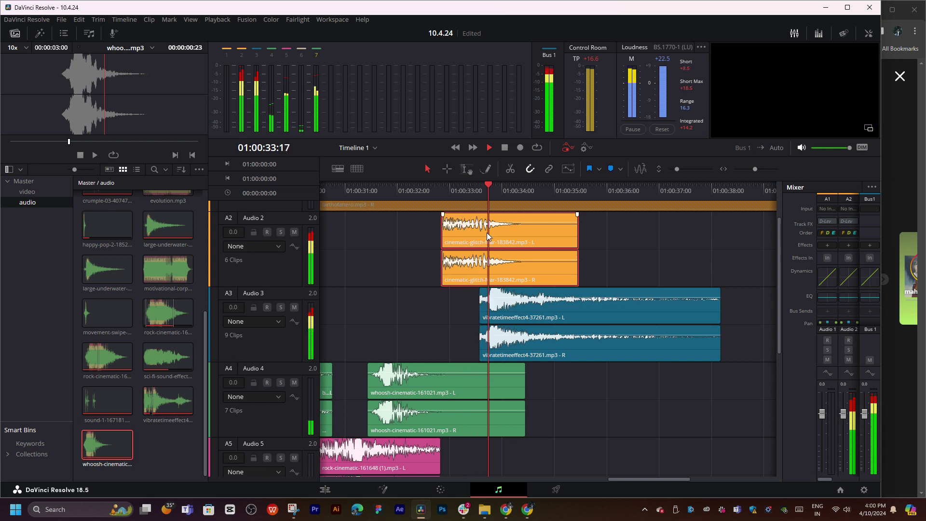
pyautogui.moveTo(456, 191)
pyautogui.mouseDown()
pyautogui.moveTo(446, 191)
pyautogui.moveTo(494, 190)
pyautogui.mouseUp()
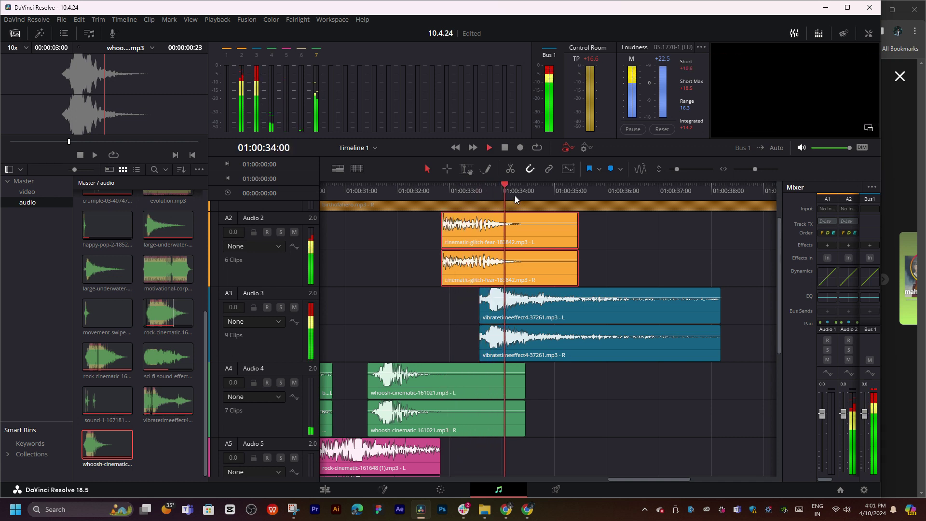
# - Nudge the Audio 2 glitch clip slightly earlier and preview it from about 01:00:32:16
pyautogui.scroll(2, 499, 195)
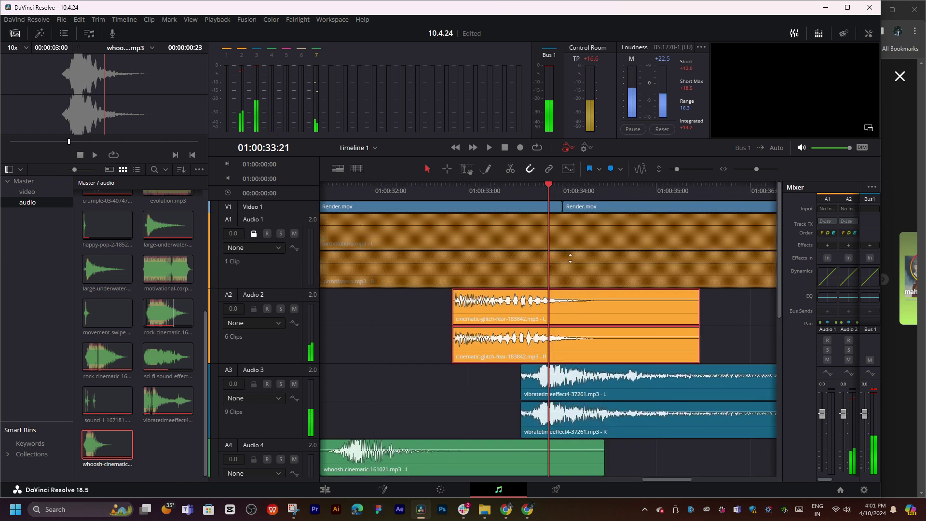
pyautogui.moveTo(548, 196); pyautogui.dragTo(528, 196)
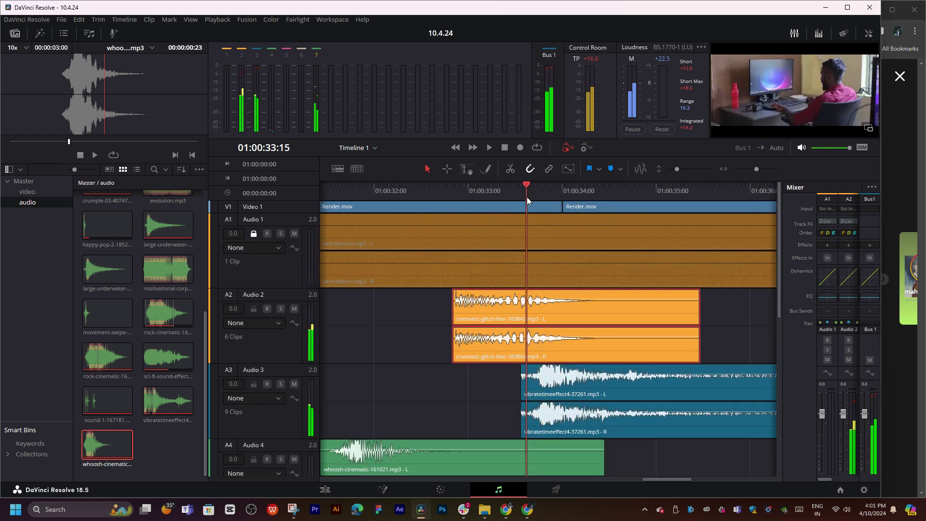
pyautogui.moveTo(549, 312); pyautogui.dragTo(531, 312)
pyautogui.click(433, 194)
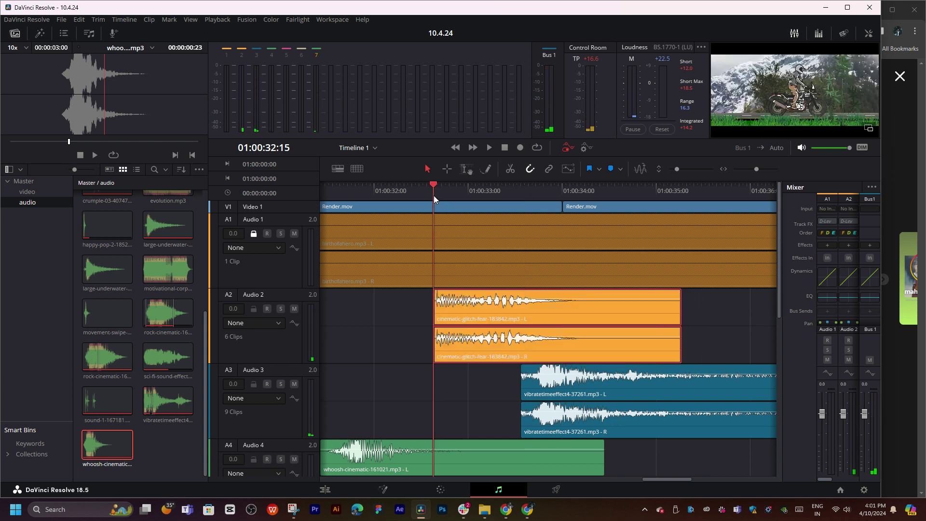
pyautogui.press('space')
pyautogui.click(433, 195)
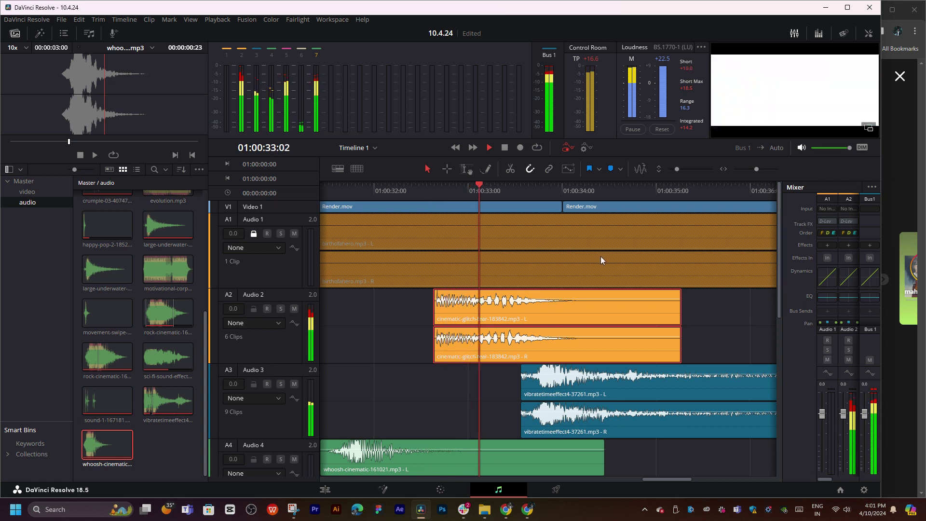
pyautogui.press('space')
pyautogui.click(459, 193)
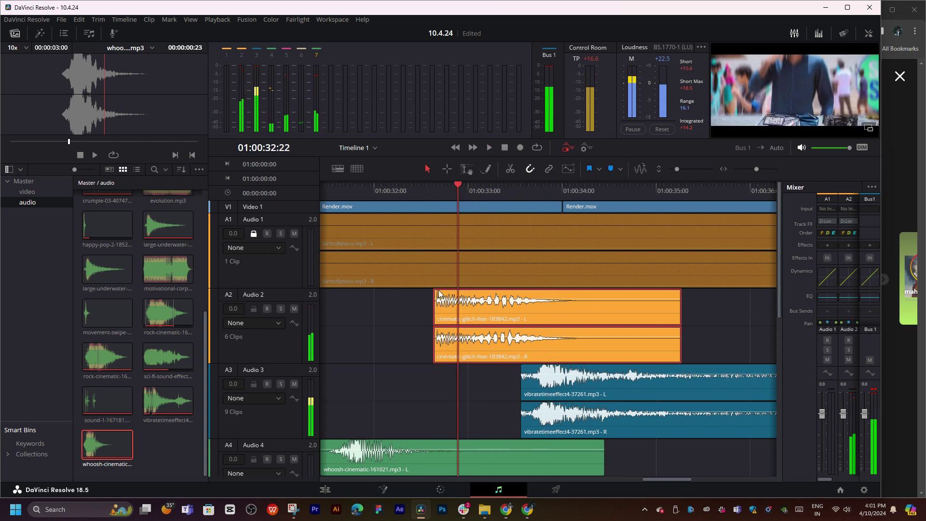
pyautogui.click(437, 194)
pyautogui.press('space')
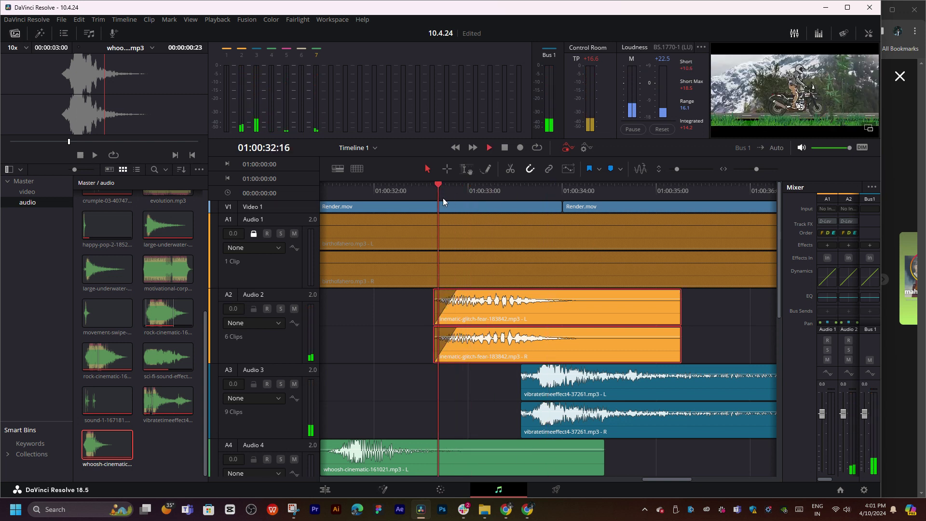
pyautogui.press('space')
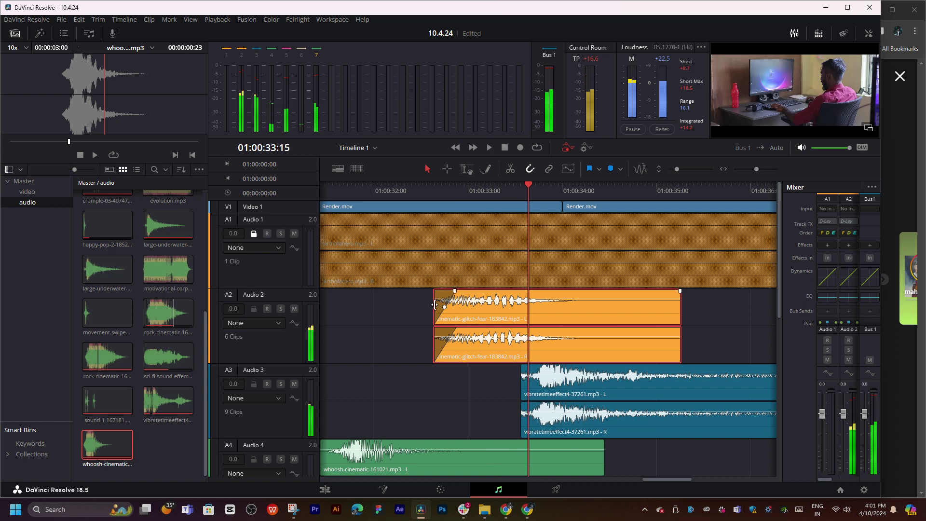
# - Trim the start of the glitch clip later and play the trimmed hit
pyautogui.moveTo(434, 305); pyautogui.dragTo(461, 305)
pyautogui.click(432, 185)
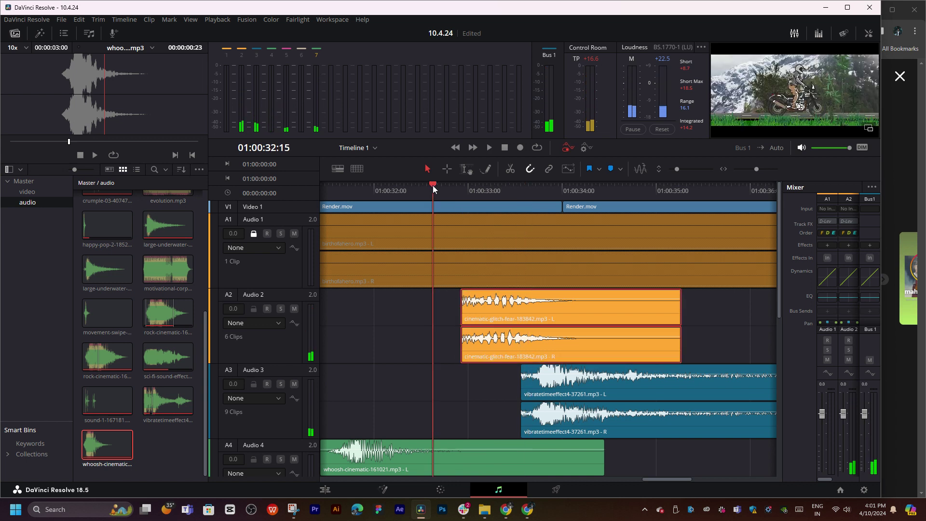
pyautogui.press('space')
pyautogui.press('space')
pyautogui.moveTo(477, 195); pyautogui.dragTo(481, 190)
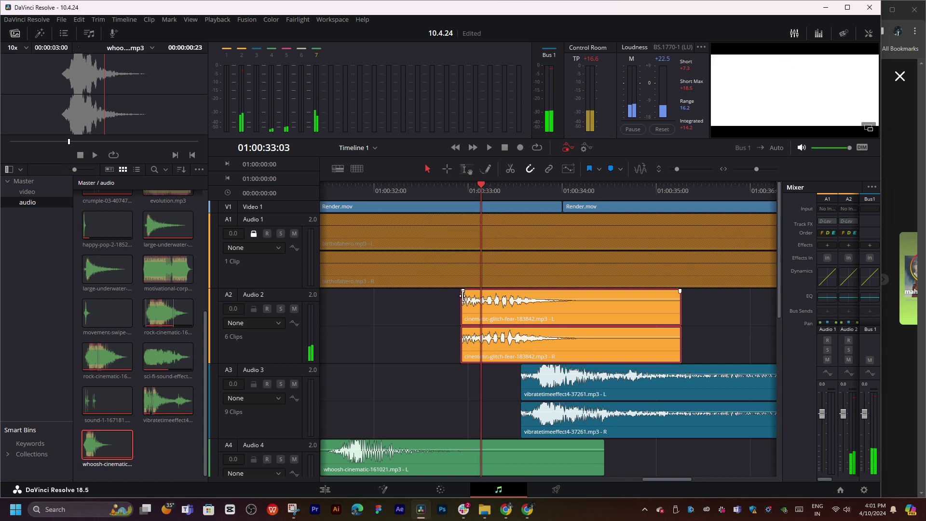
# - Add a short fade-in to the glitch clip and replay it around 01:00:33
pyautogui.moveTo(462, 300)
pyautogui.mouseDown()
pyautogui.moveTo(482, 300)
pyautogui.moveTo(466, 295)
pyautogui.moveTo(480, 292)
pyautogui.mouseUp()
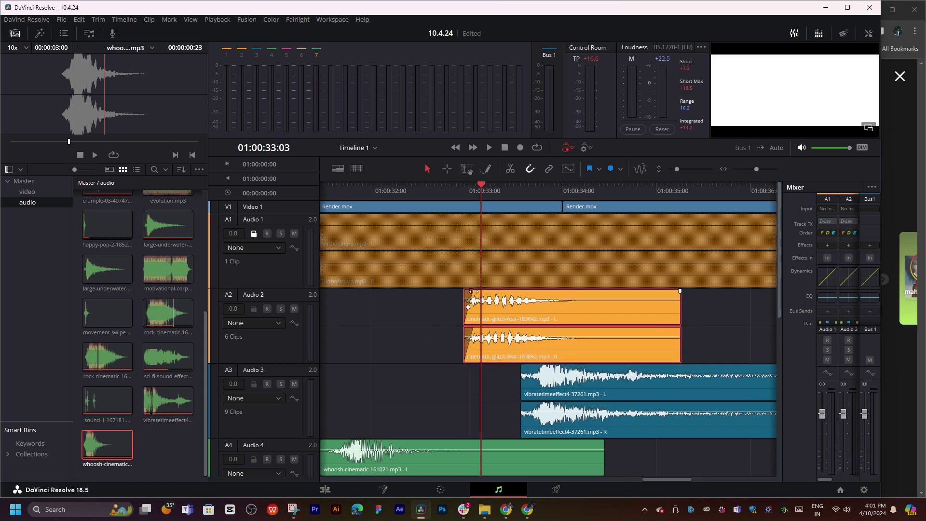
pyautogui.click(459, 195)
pyautogui.press('space')
pyautogui.click(459, 195)
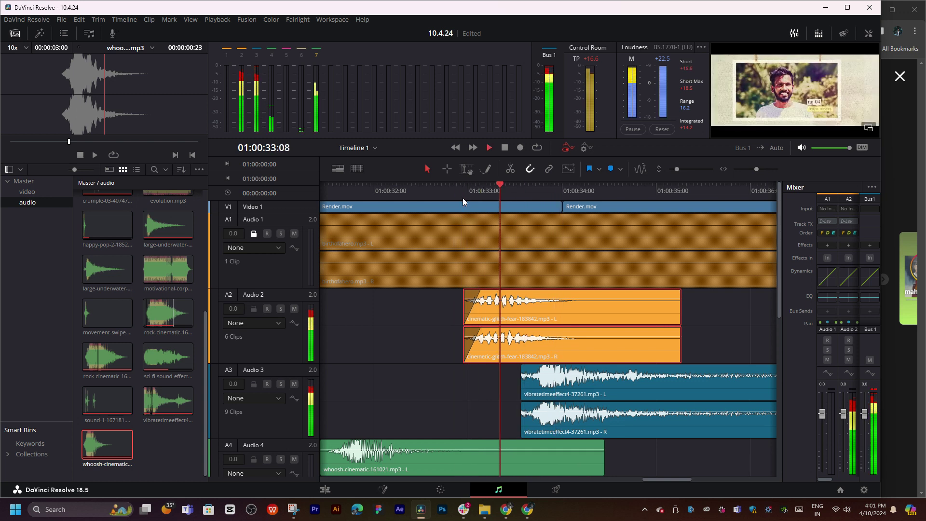
pyautogui.click(506, 191)
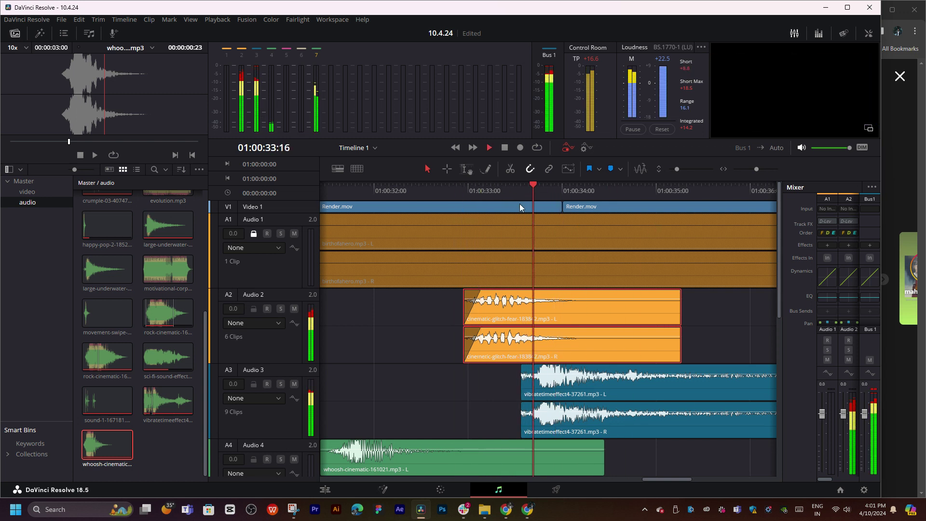
pyautogui.click(529, 190)
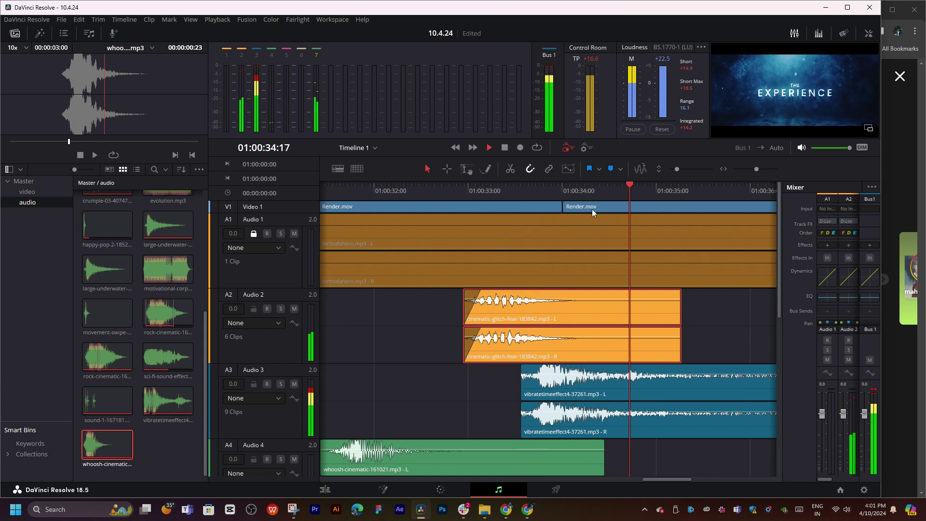
pyautogui.press('space')
# - Move the Audio 3 vibrate clip earlier, to about 01:00:32:10, and preview the timing
pyautogui.moveTo(602, 420); pyautogui.dragTo(509, 418)
pyautogui.click(399, 196)
pyautogui.press('space')
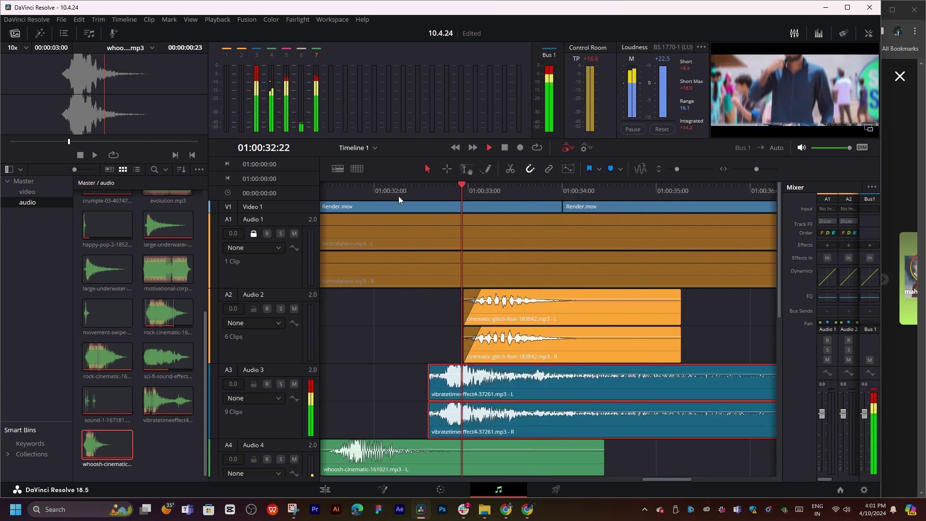
pyautogui.click(448, 192)
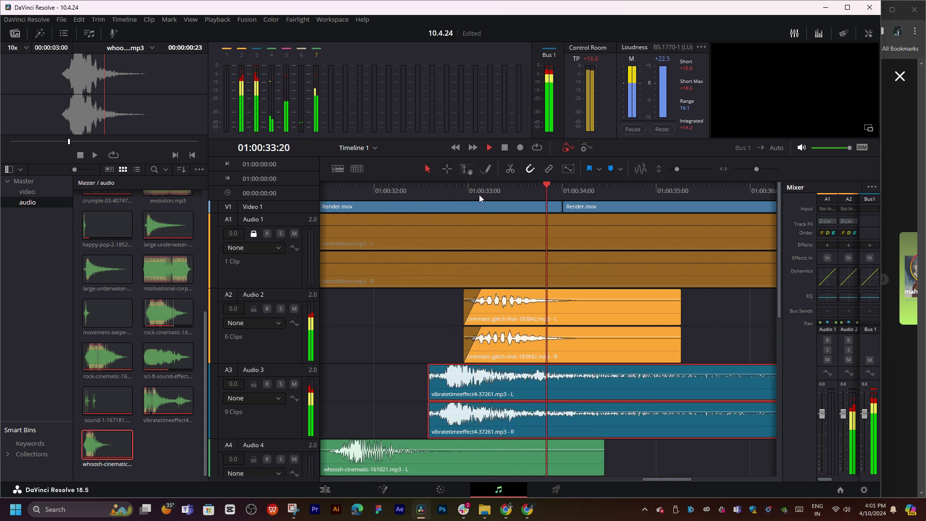
pyautogui.click(452, 190)
pyautogui.click(442, 190)
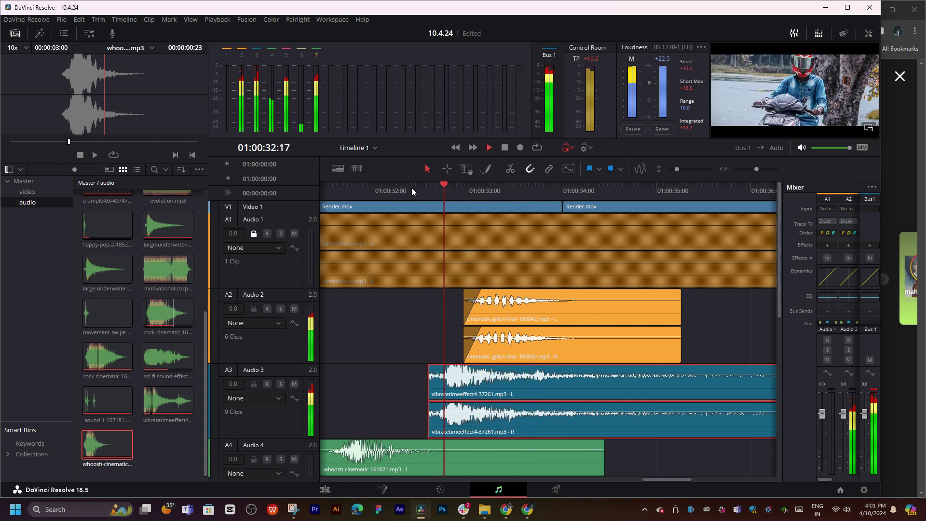
pyautogui.scroll(2, 528, 271)
# - Delete the vibrate clip at 01:00:32:08 from Audio 3, leaving the one on Audio 7
pyautogui.press('space')
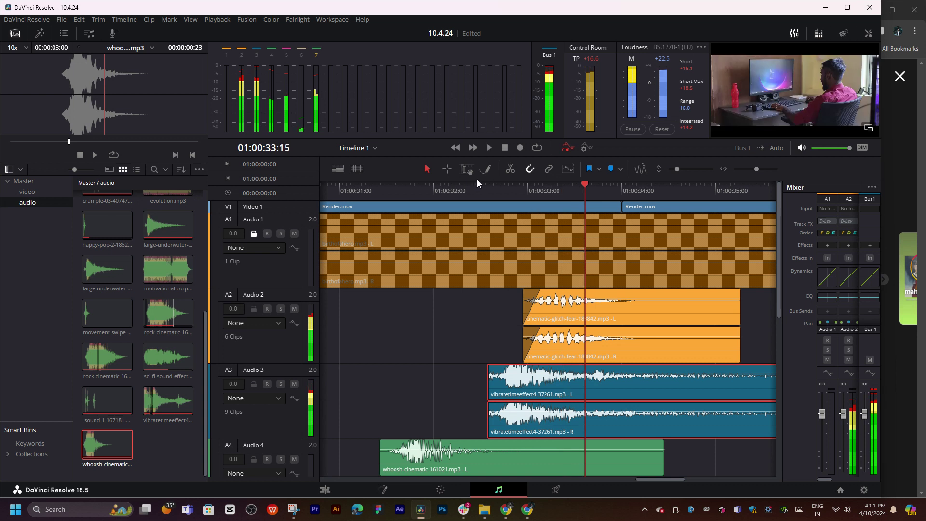
pyautogui.click(464, 190)
pyautogui.press('Delete')
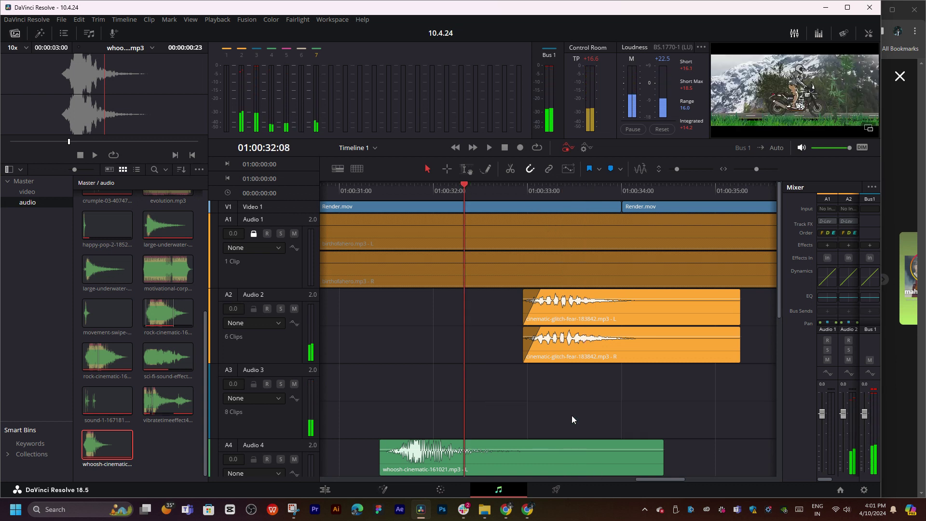
pyautogui.scroll(-2, 514, 261)
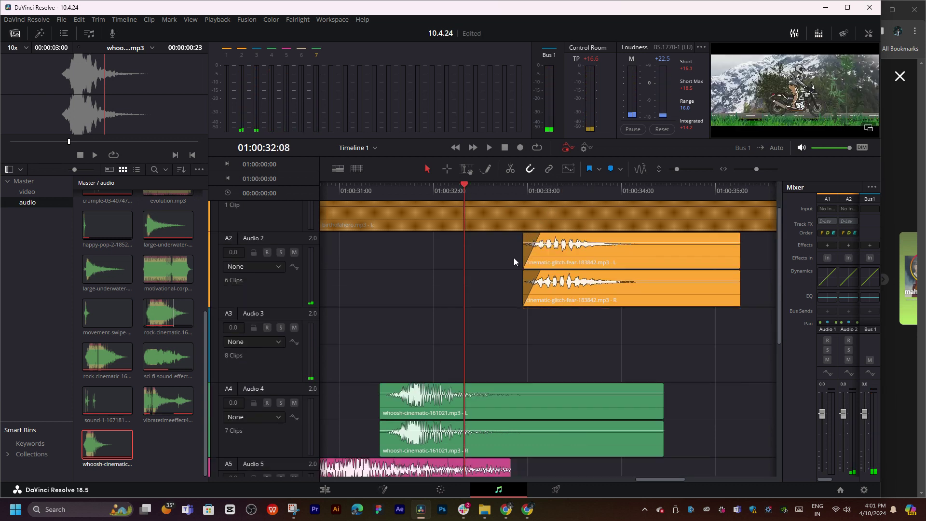
pyautogui.scroll(-4, 513, 262)
pyautogui.scroll(-1, 546, 294)
pyautogui.scroll(-2, 552, 369)
pyautogui.scroll(-2, 586, 428)
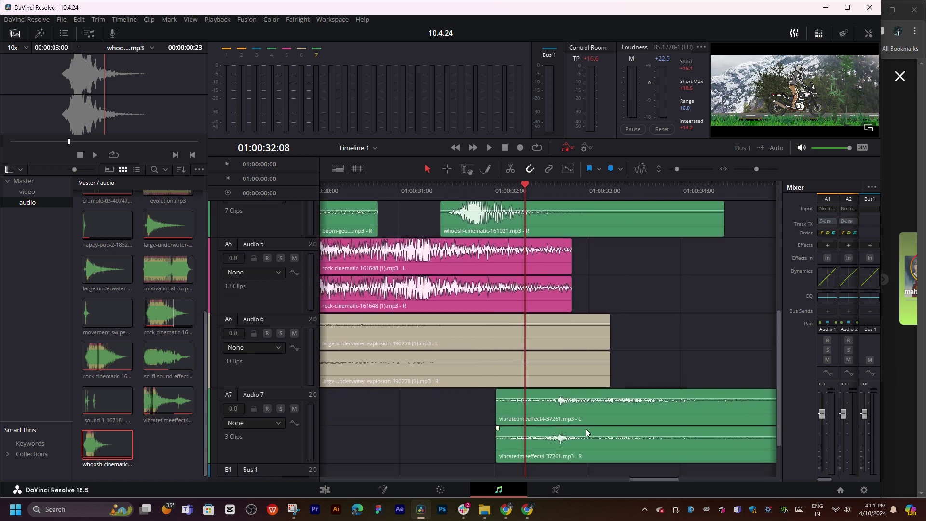
pyautogui.scroll(-2, 585, 428)
pyautogui.scroll(-3, 521, 331)
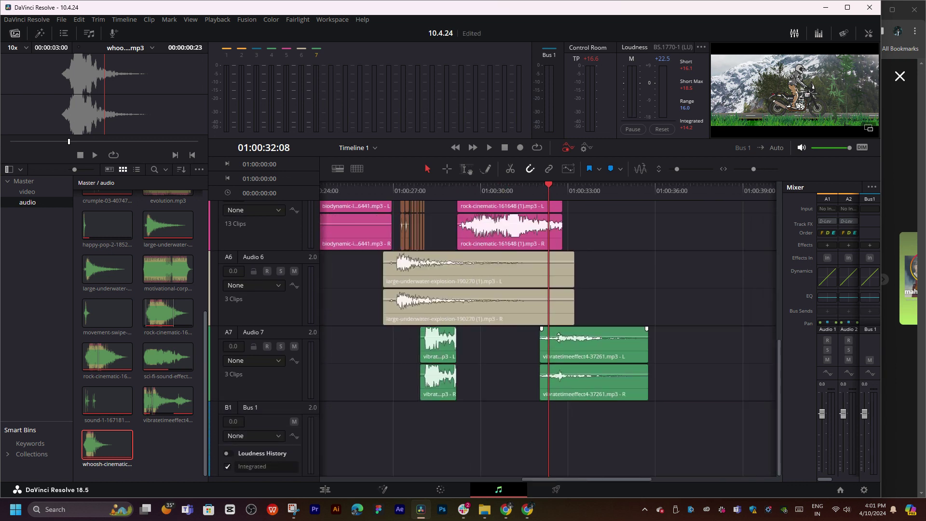